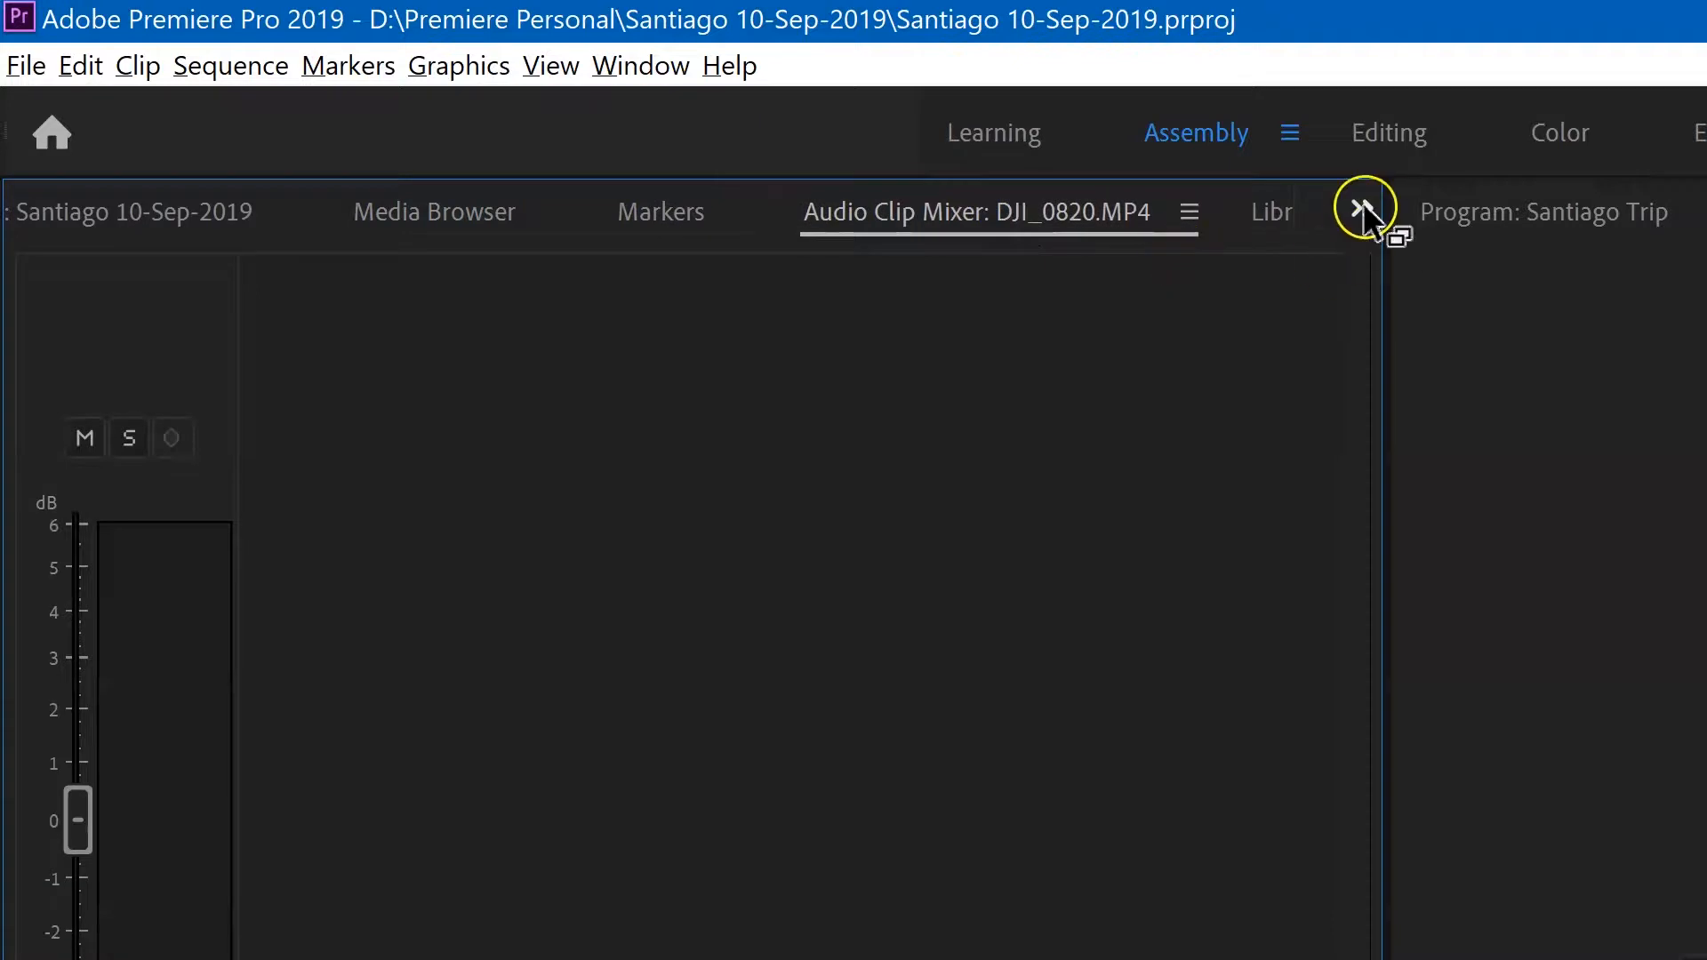
Step: Bring up the Project panel and expand the 7 Footage bin to examine its contents, collapsing it when done
left_click(66, 213)
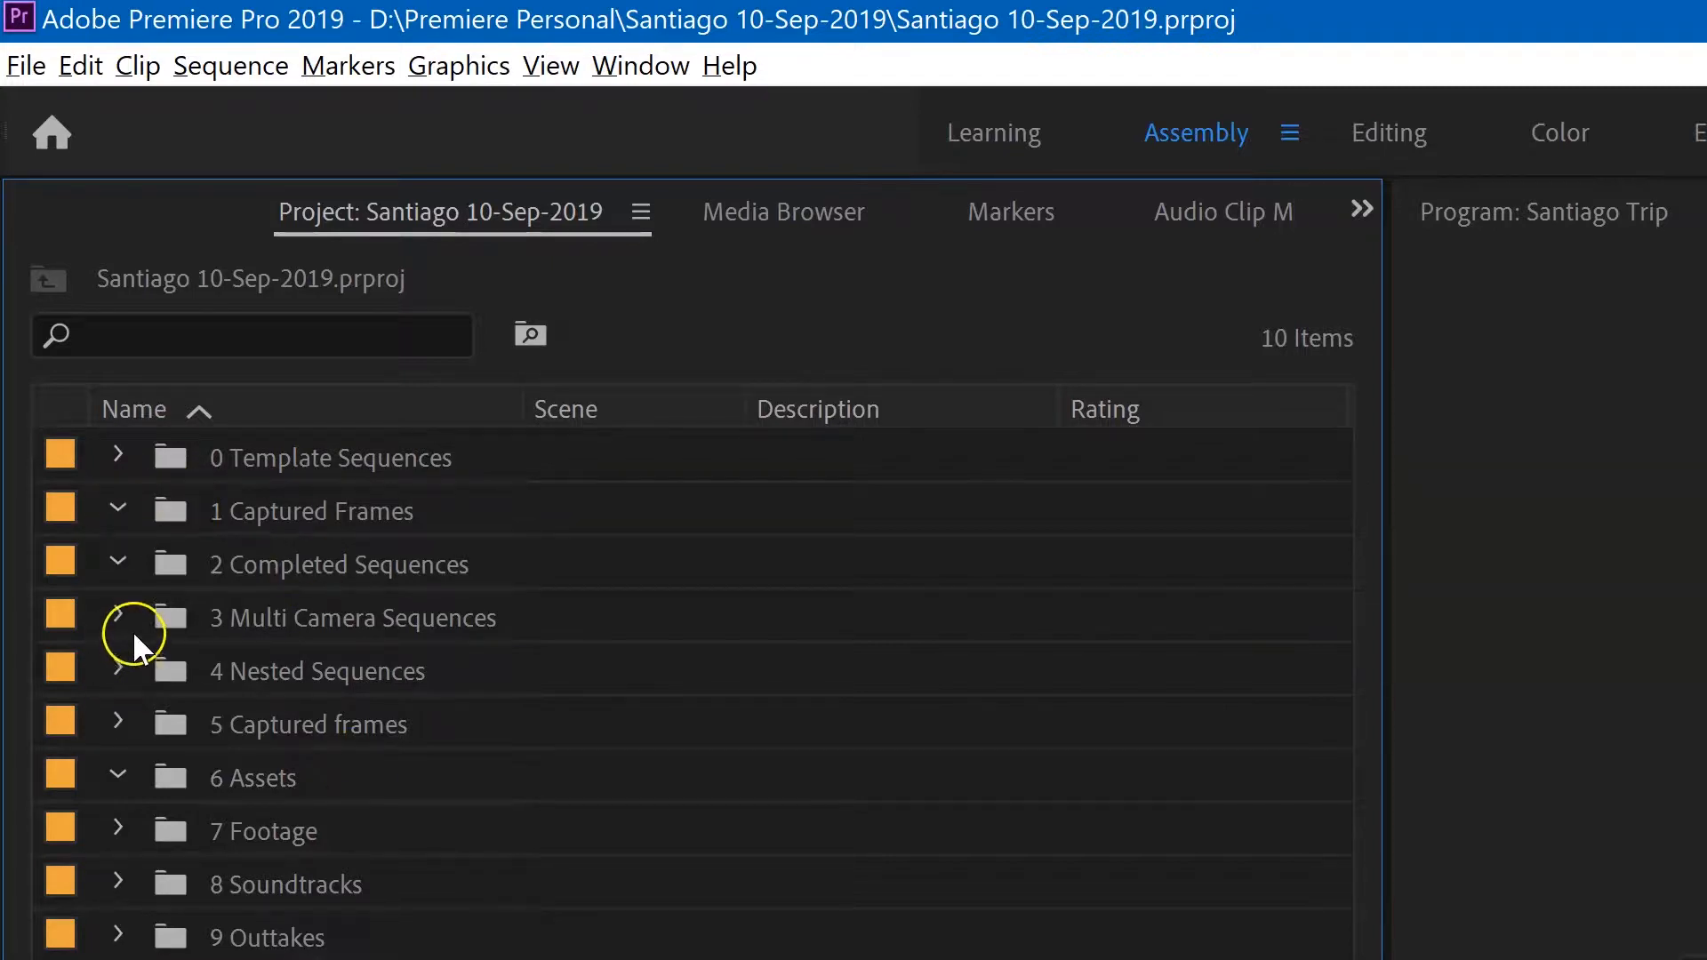
left_click(116, 709)
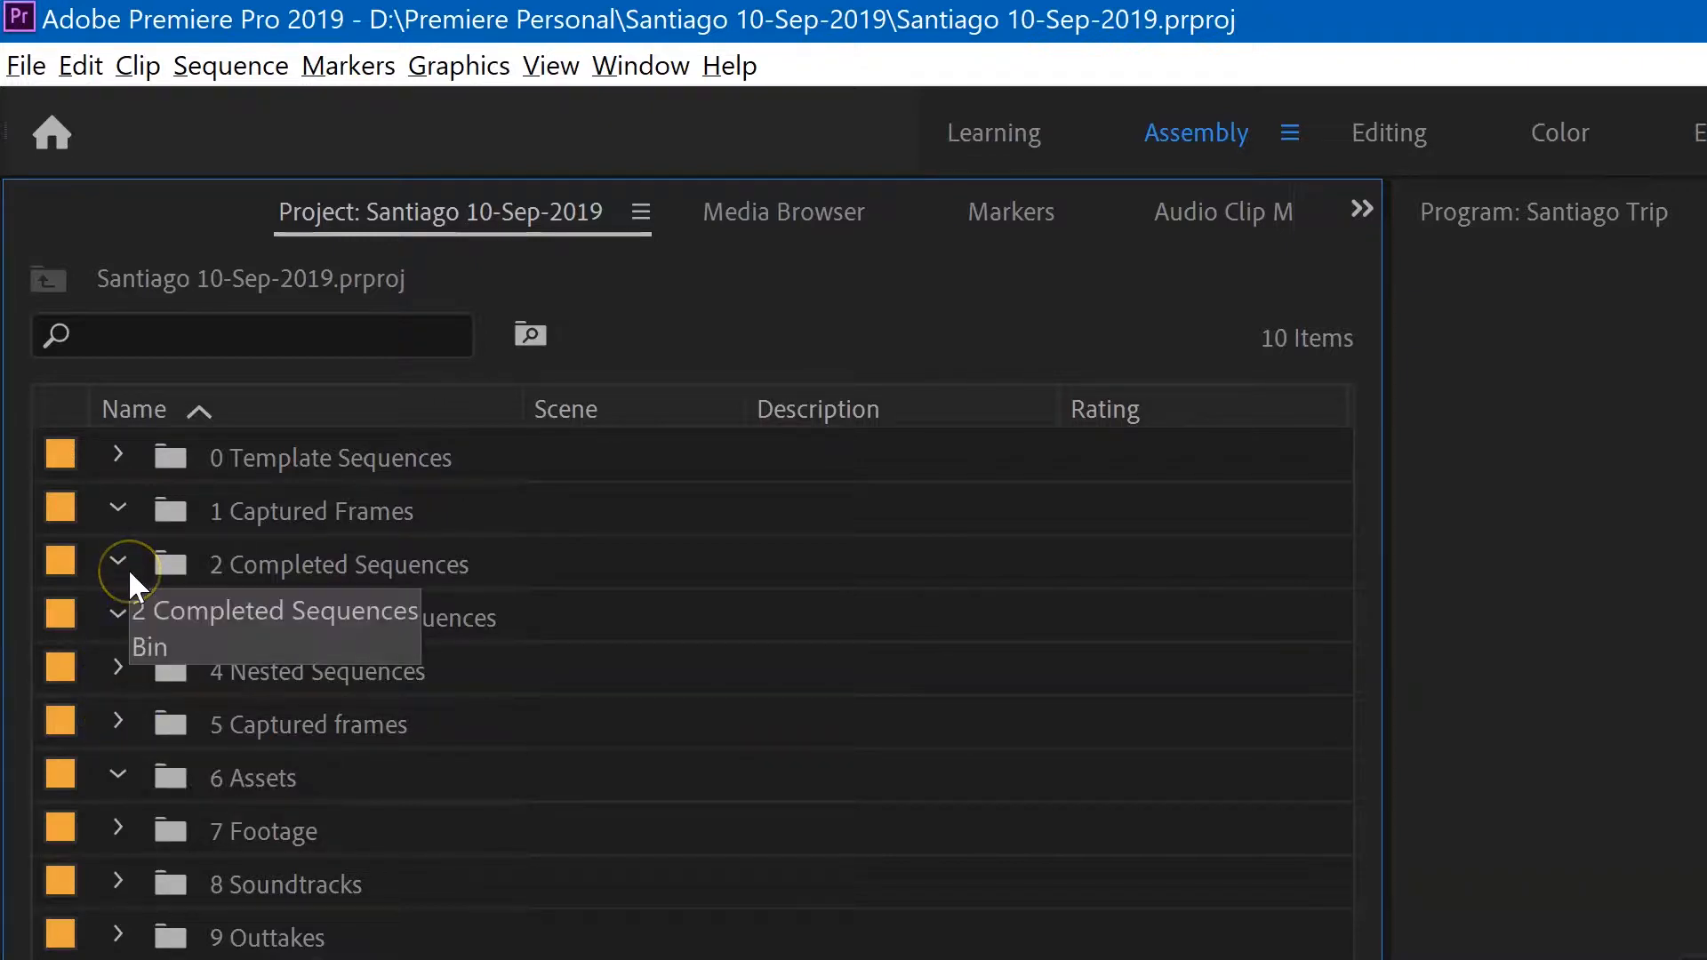
left_click(114, 831)
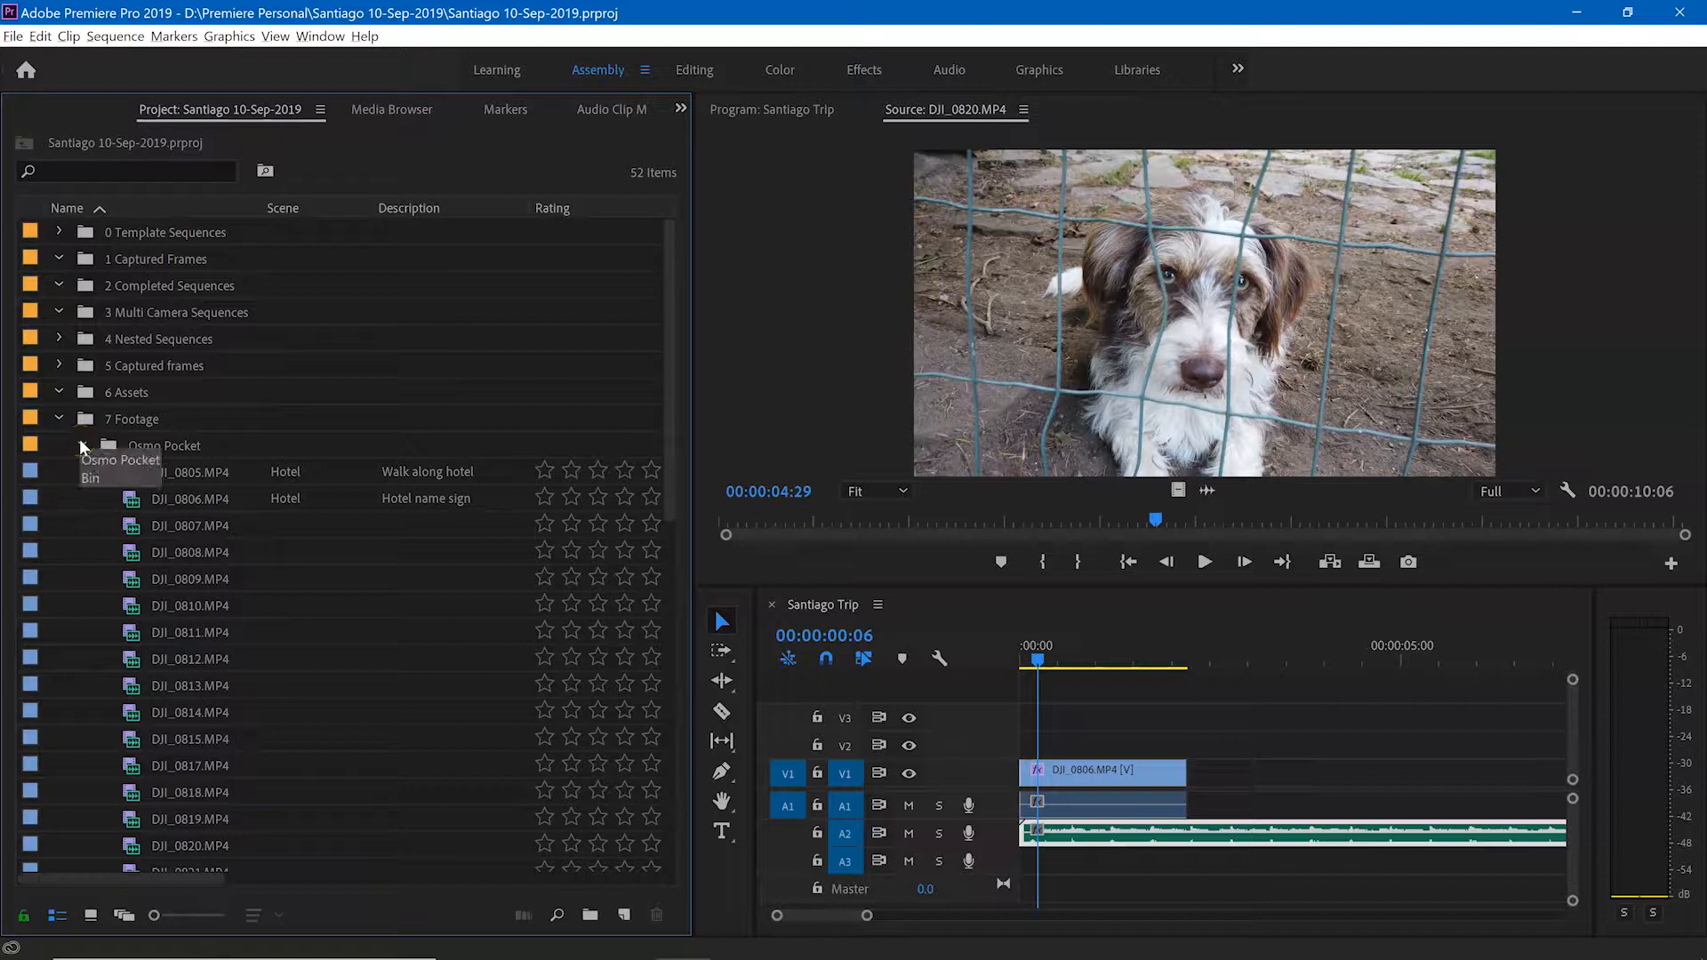
left_click(59, 418)
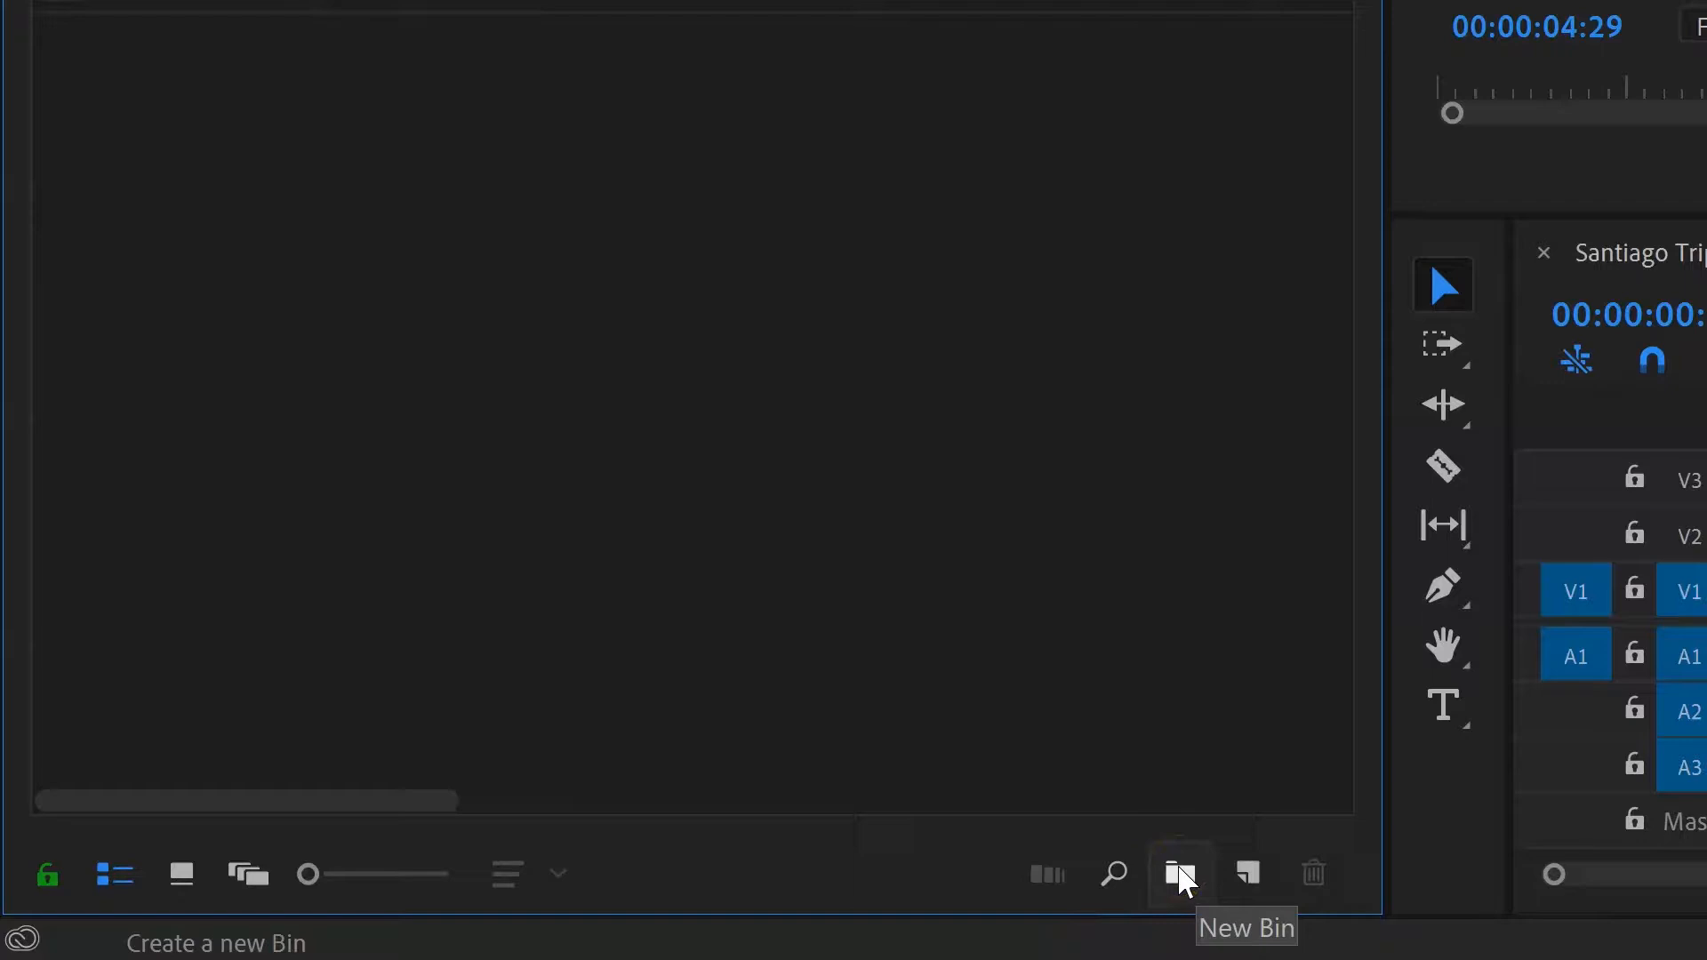
Step: Create a new bin named "Sound effects" in the project
left_click(1181, 875)
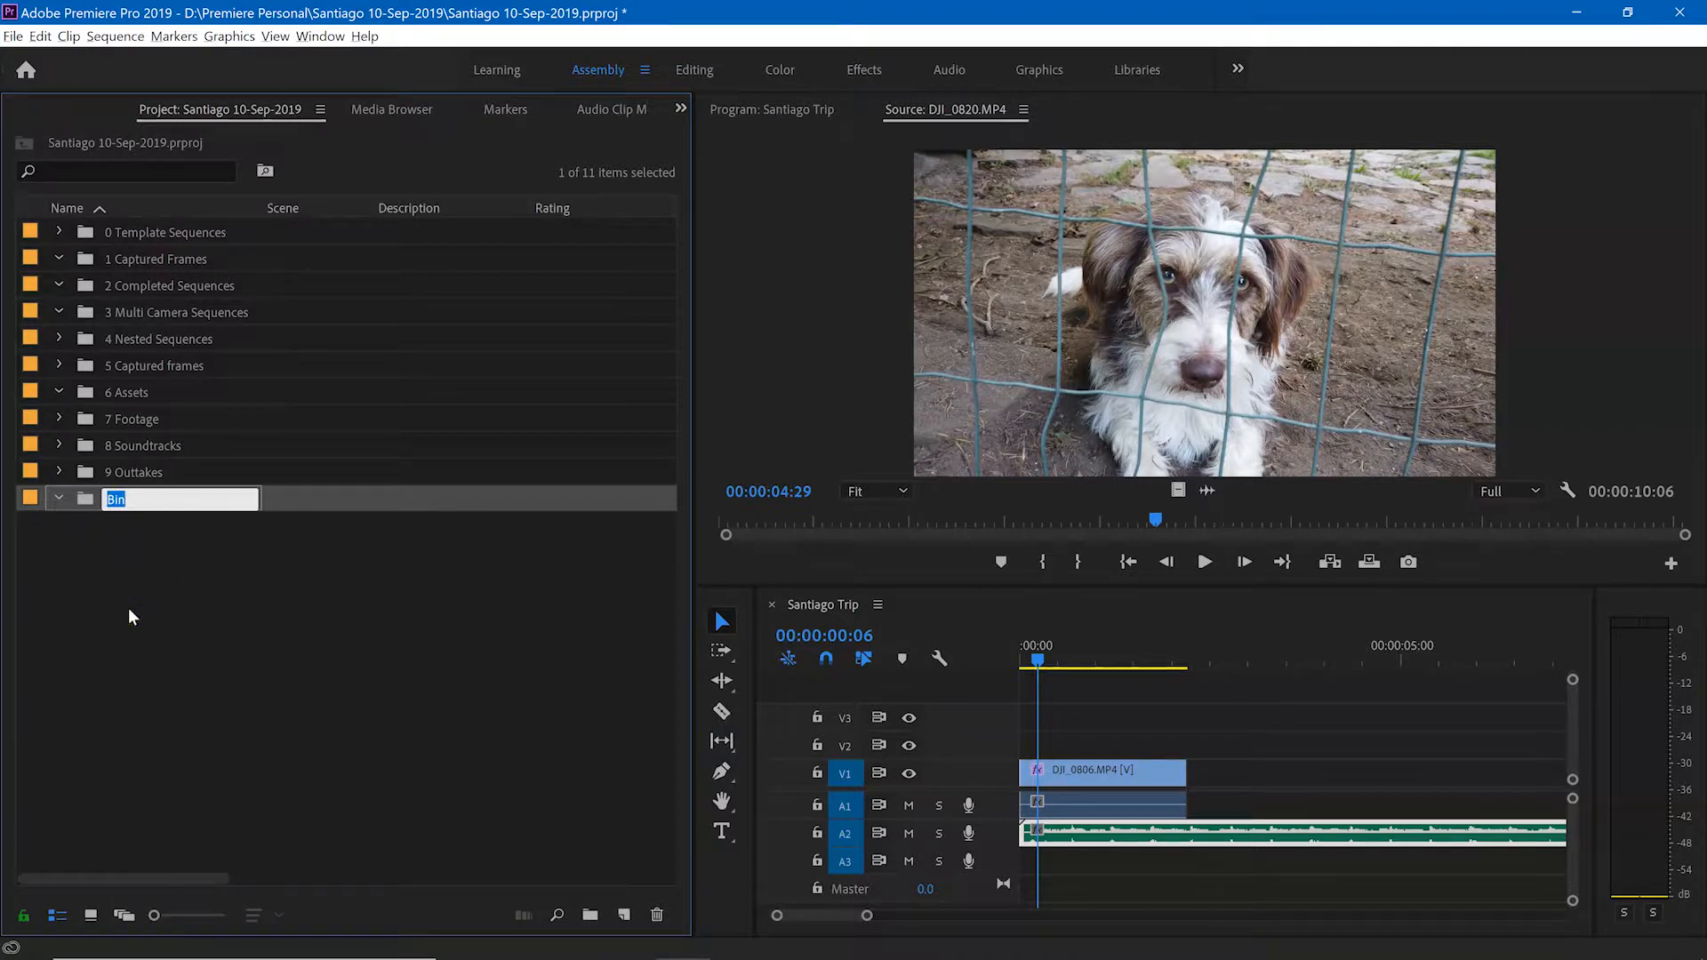
type("Sound effects")
key("Return")
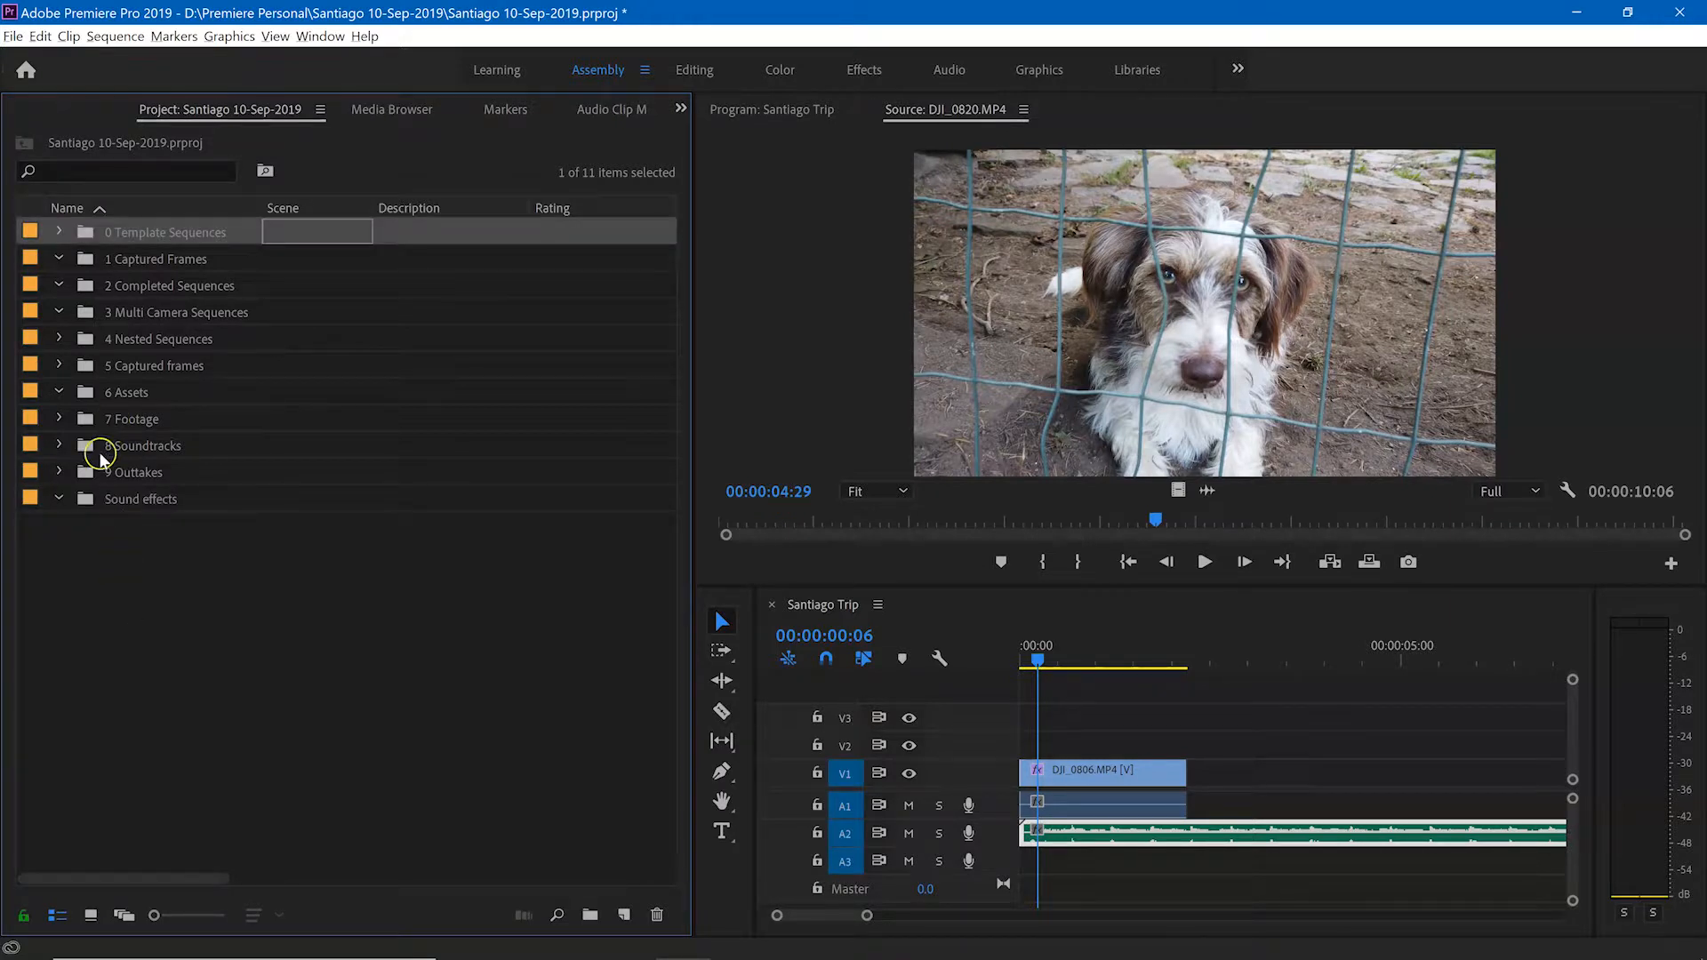
Step: Delete the Sound effects bin from the project
left_click(75, 499)
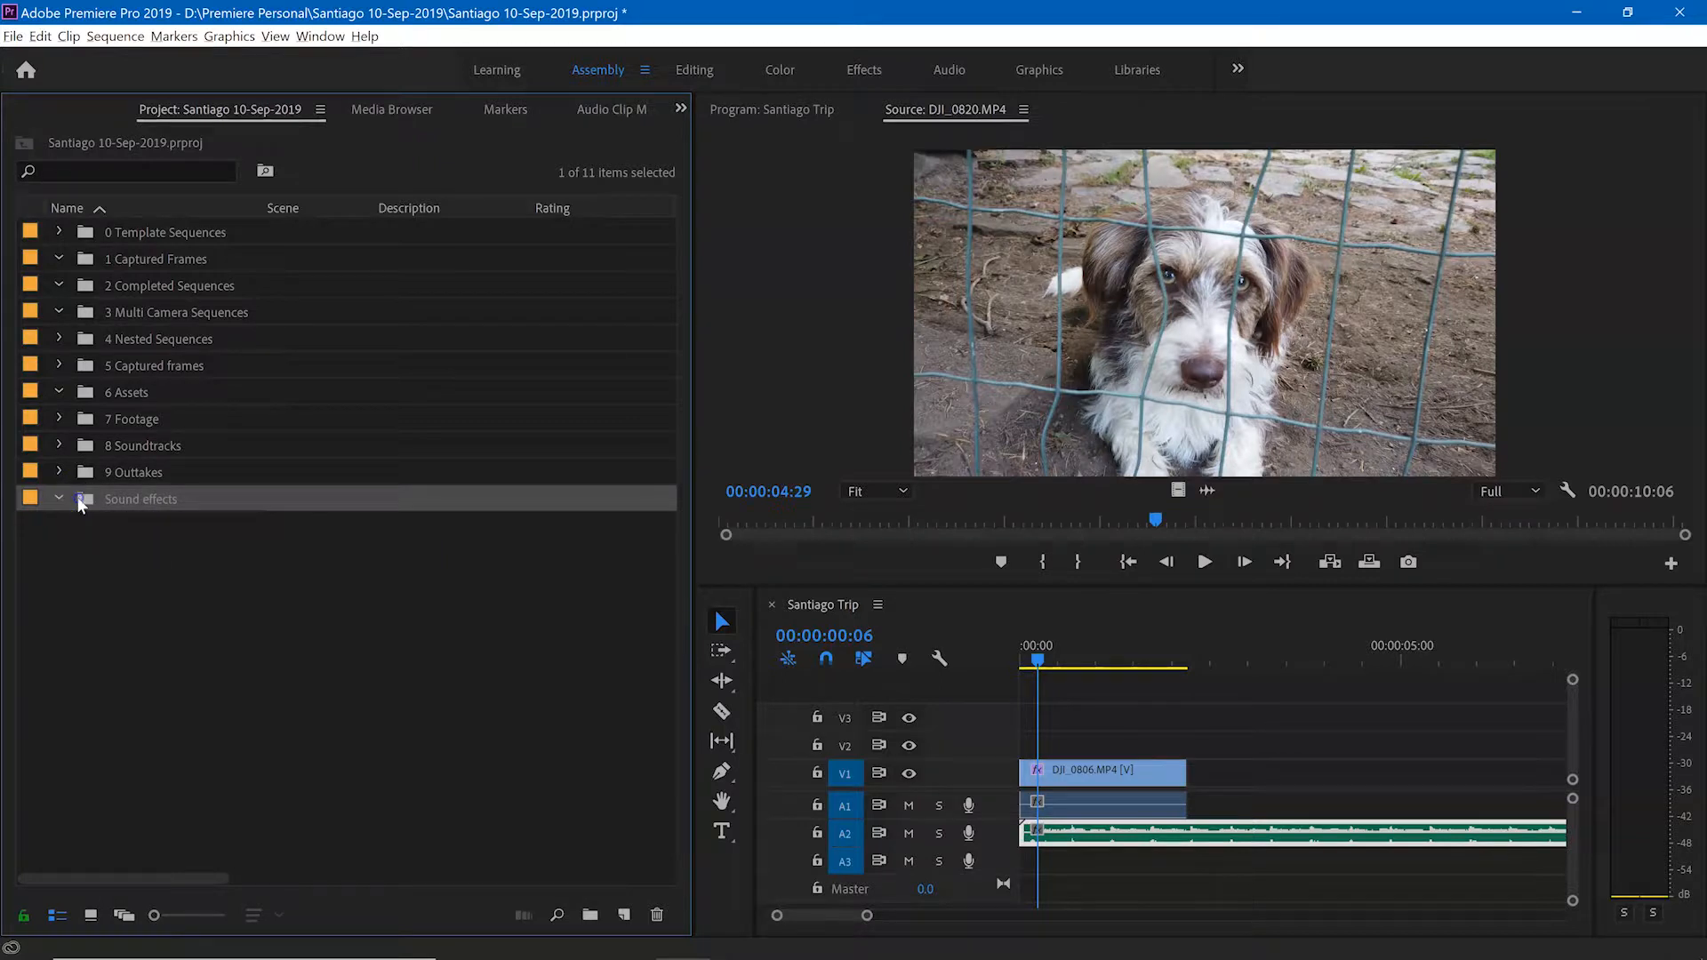
left_click(657, 915)
left_click(154, 680)
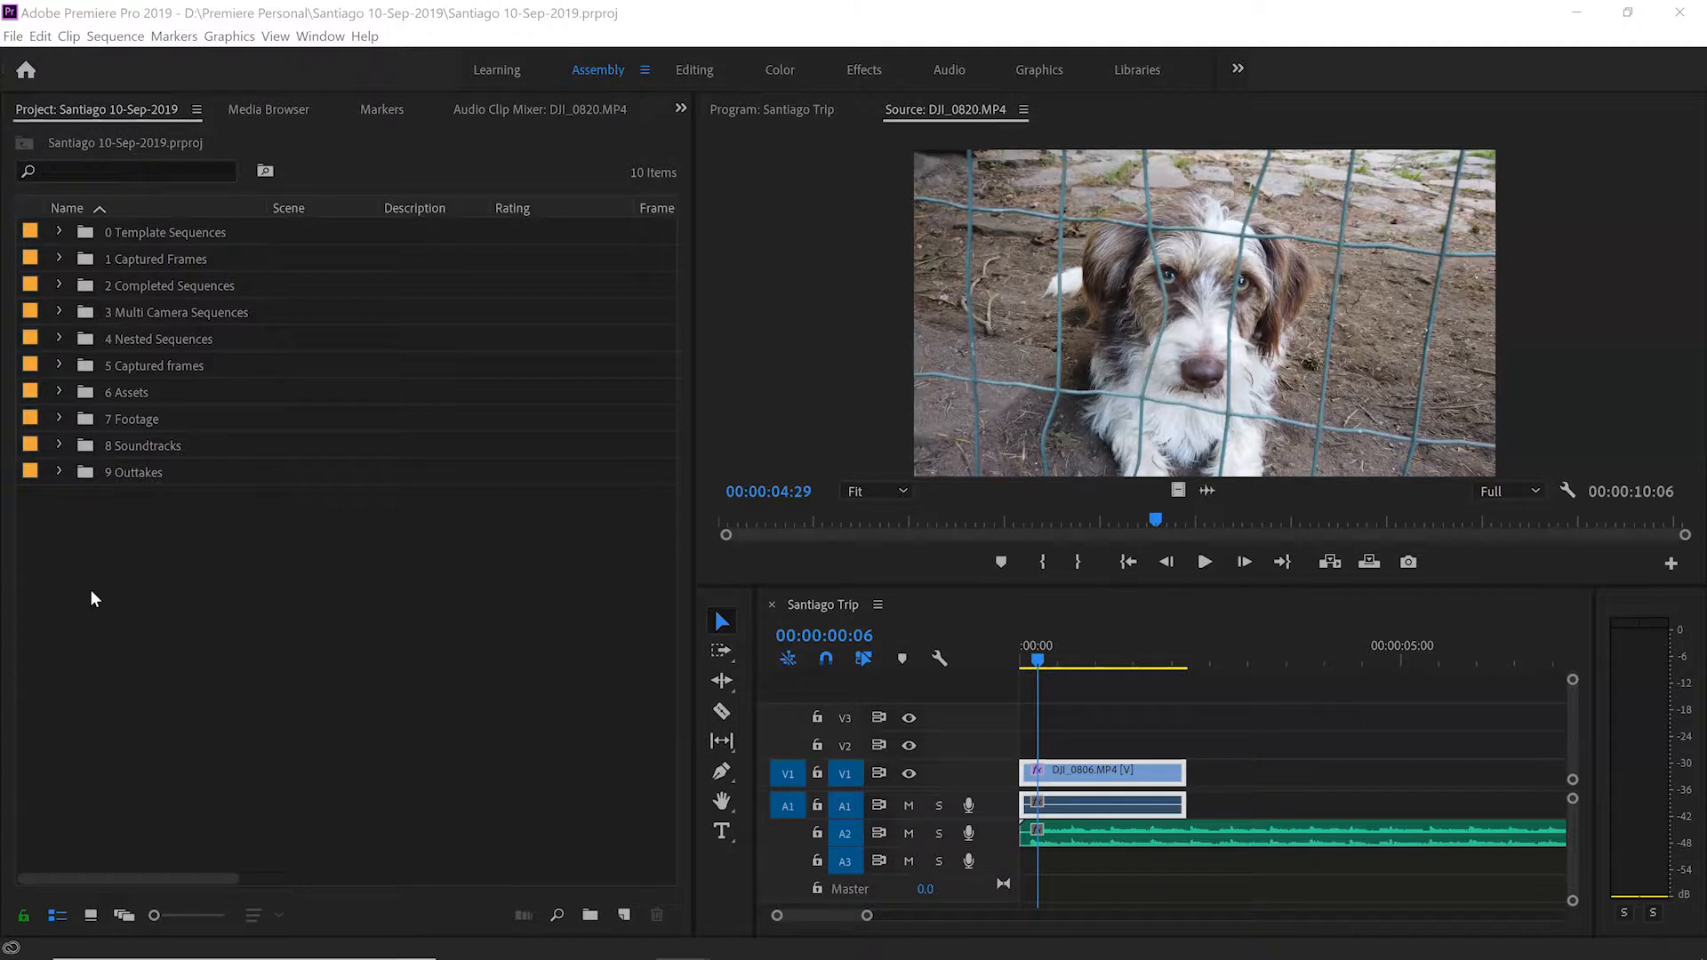
Step: Expand the 7 Footage and Osmo Pocket bins to examine the clip list, and collapse them again
left_click(59, 419)
left_click(80, 446)
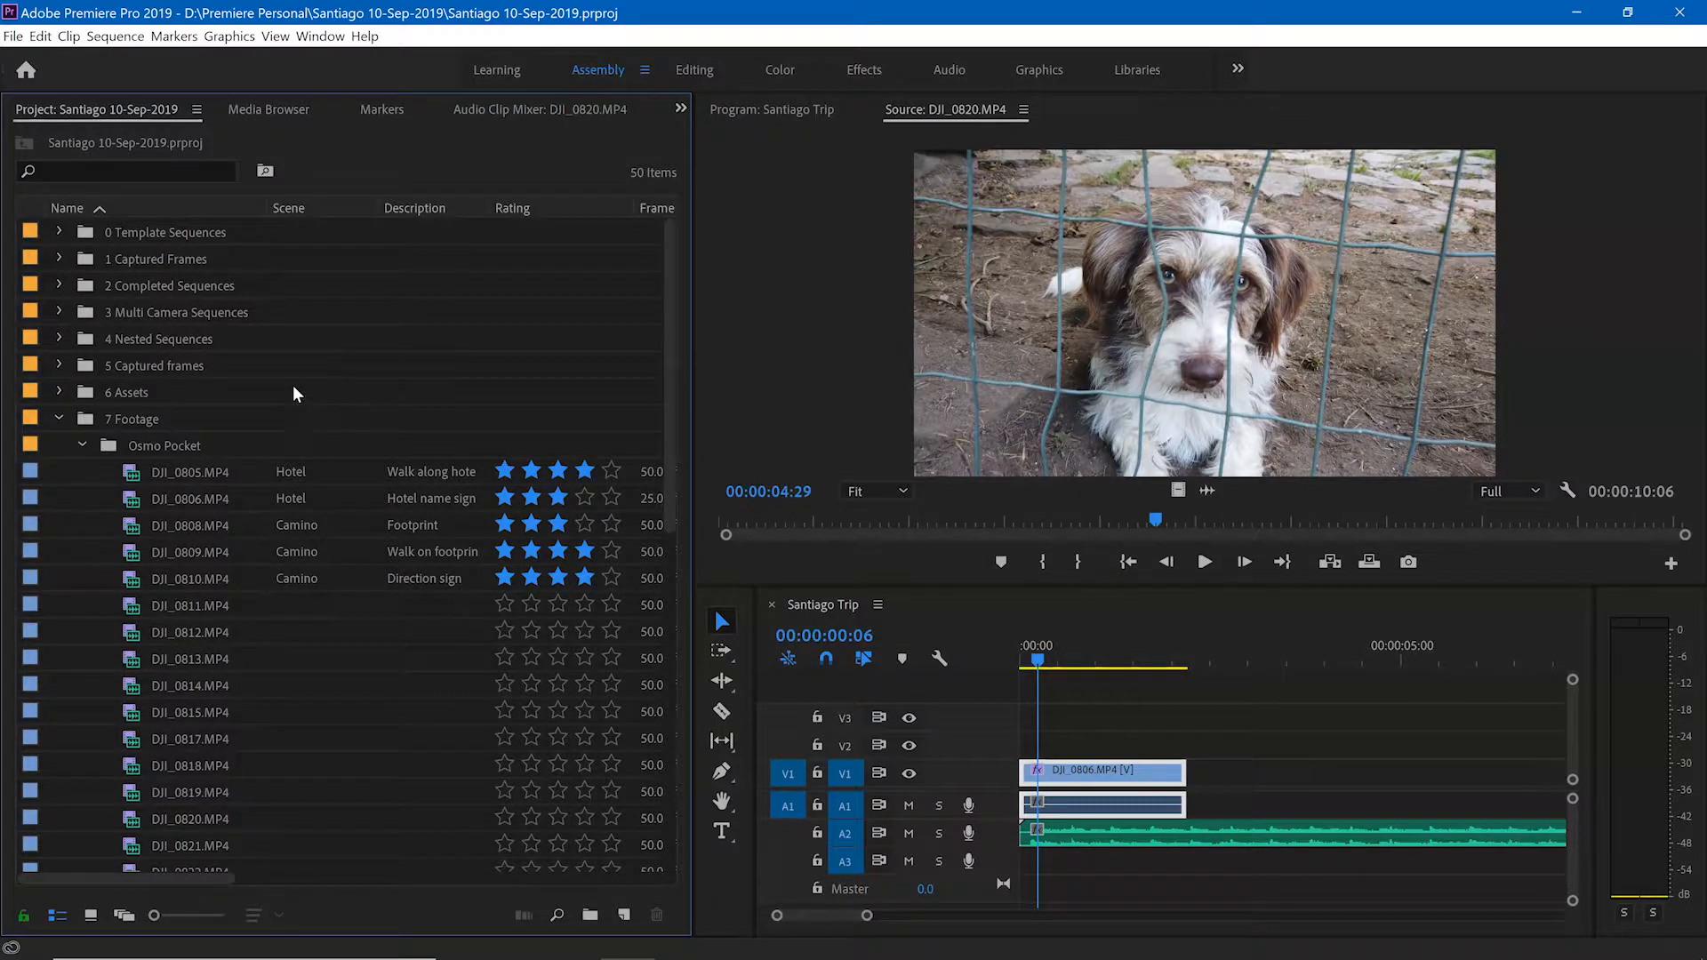
left_click(81, 449)
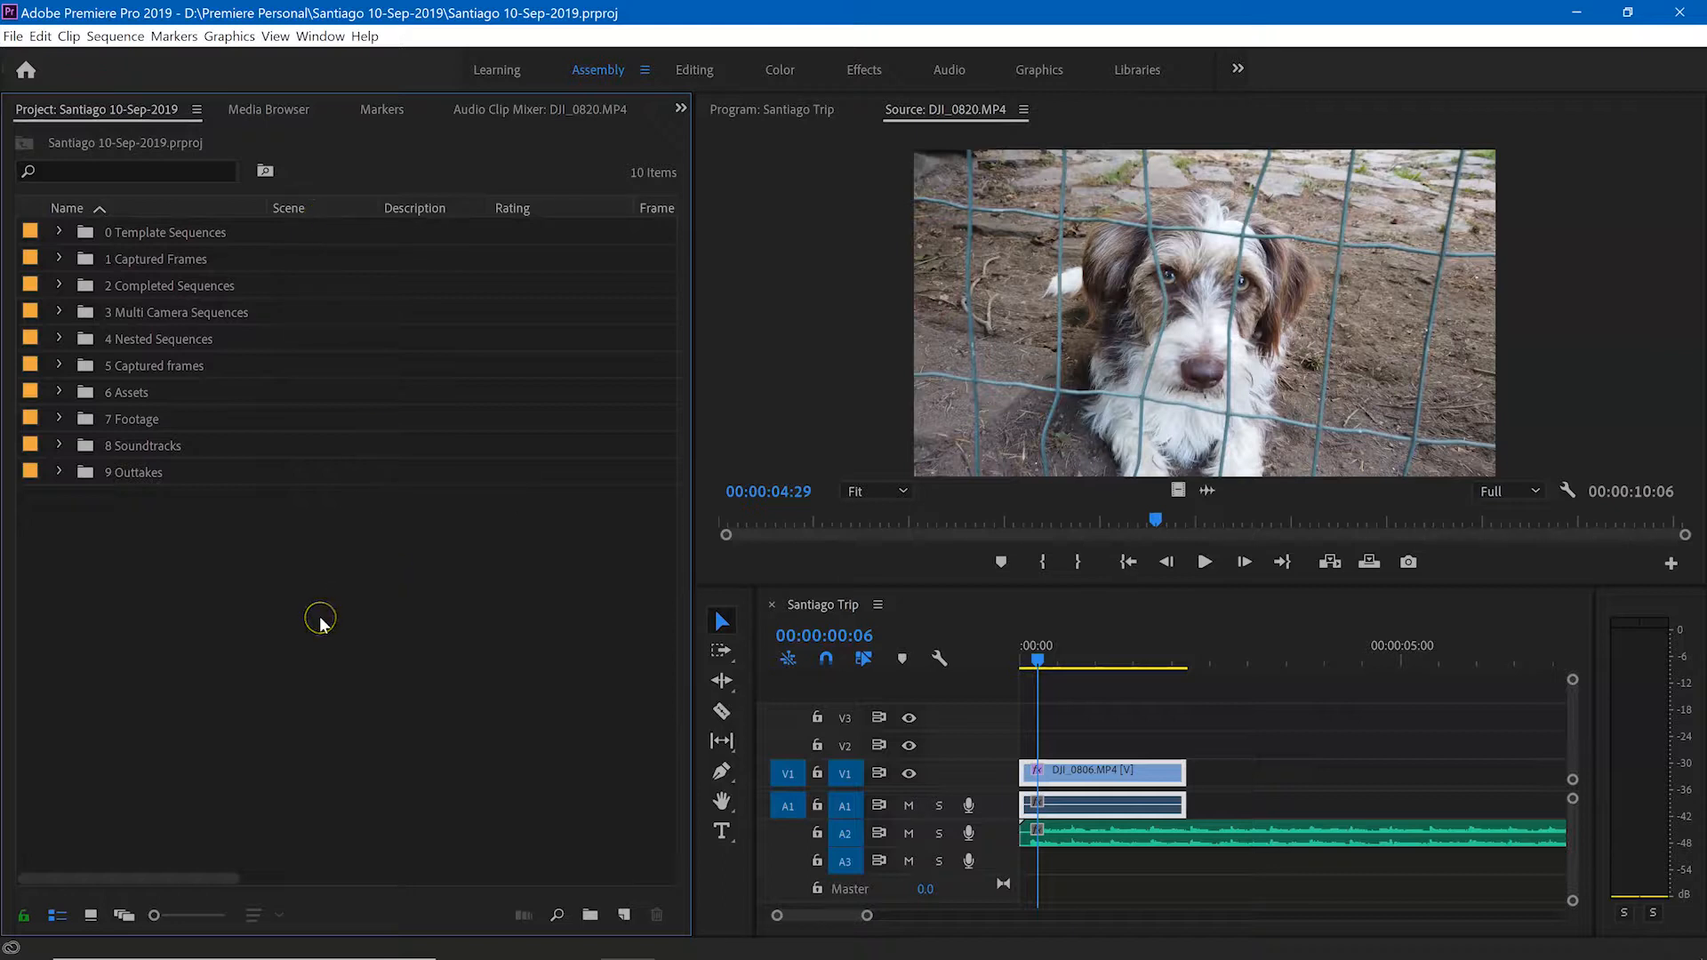
Step: Switch the Project panel to Icon view and open the Osmo Pocket bin inside 7 Footage
left_click(197, 110)
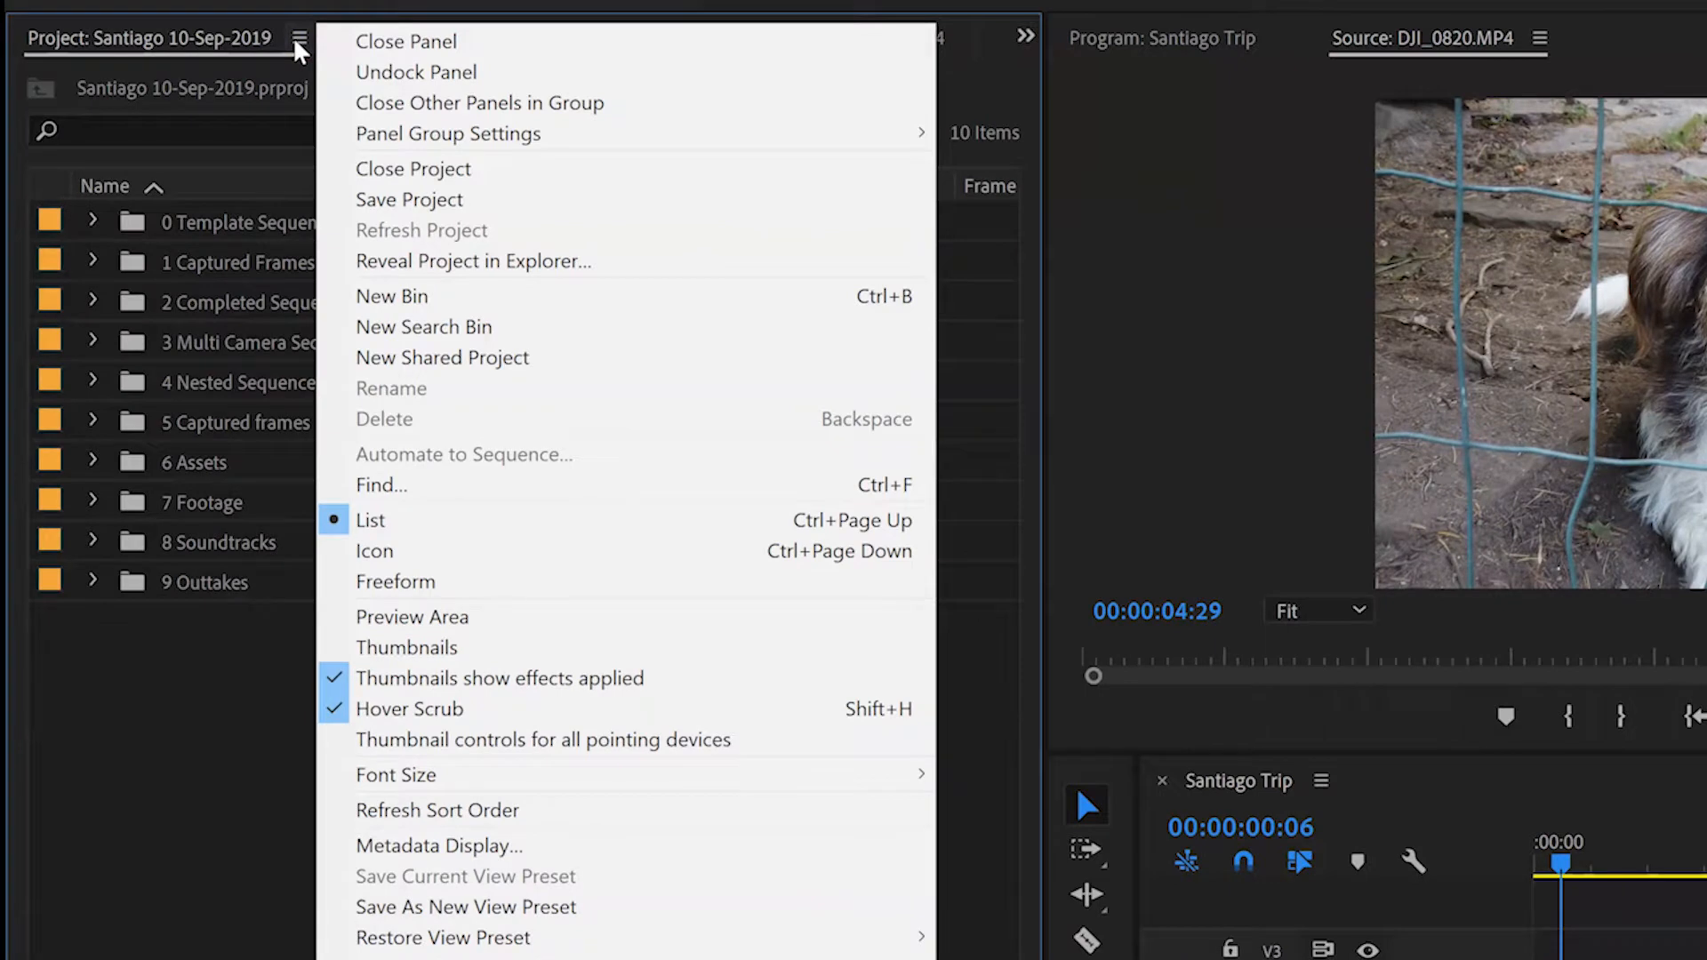
left_click(423, 553)
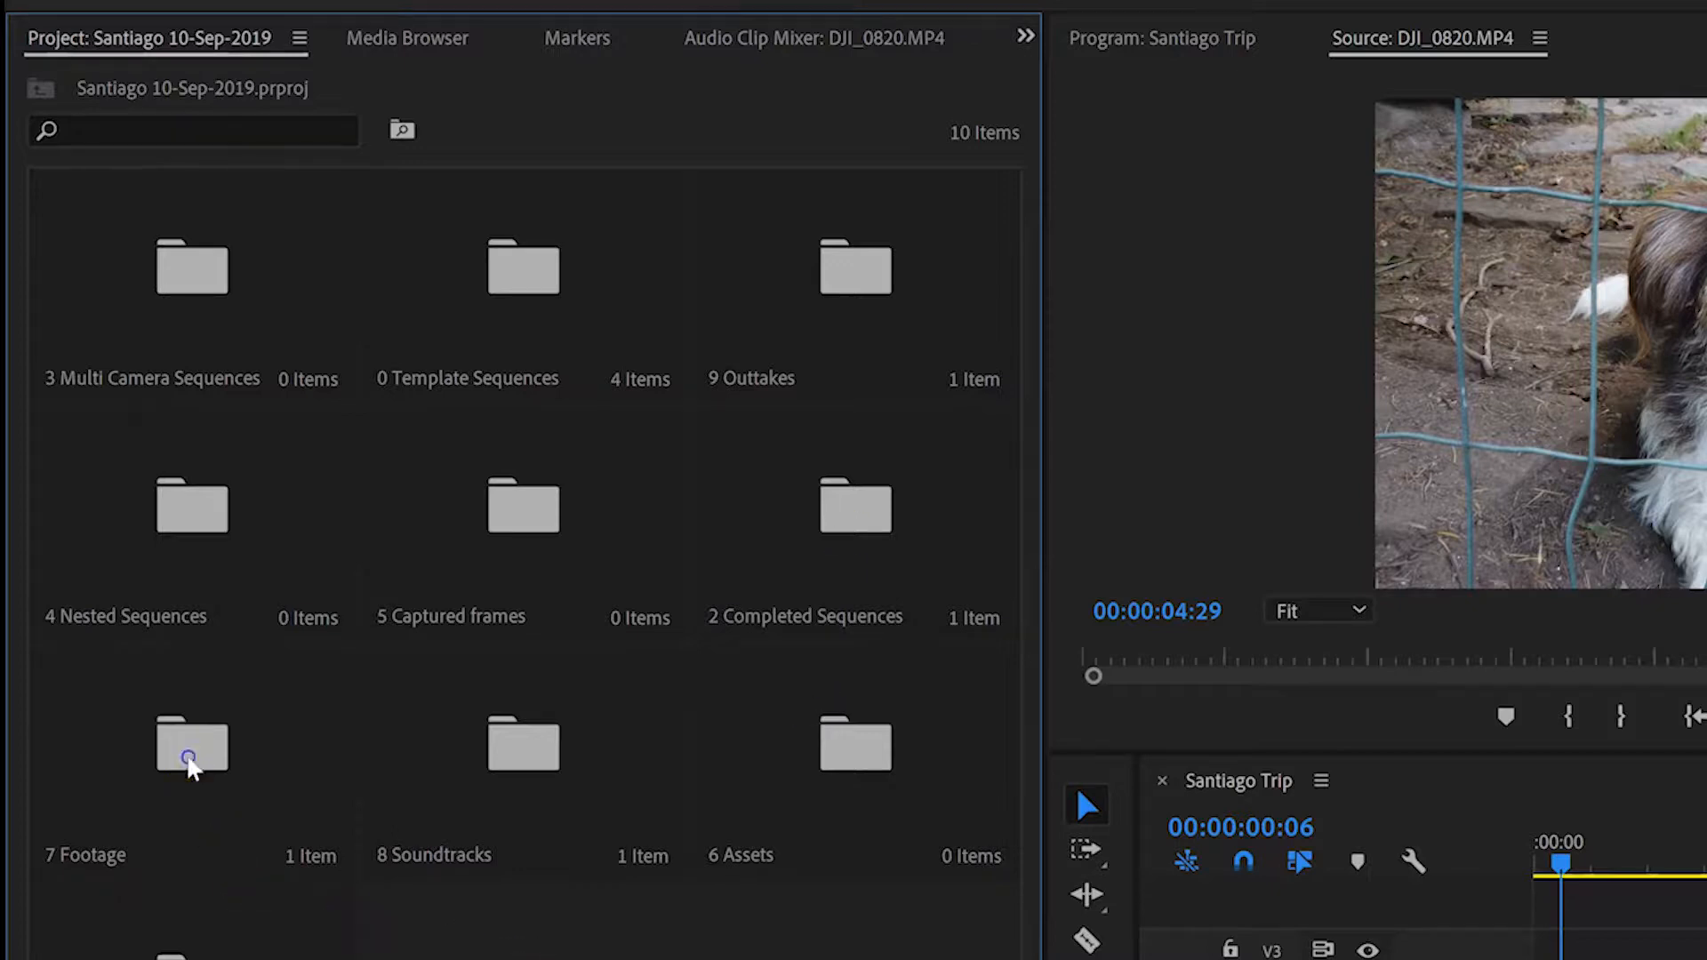
double_click(186, 760)
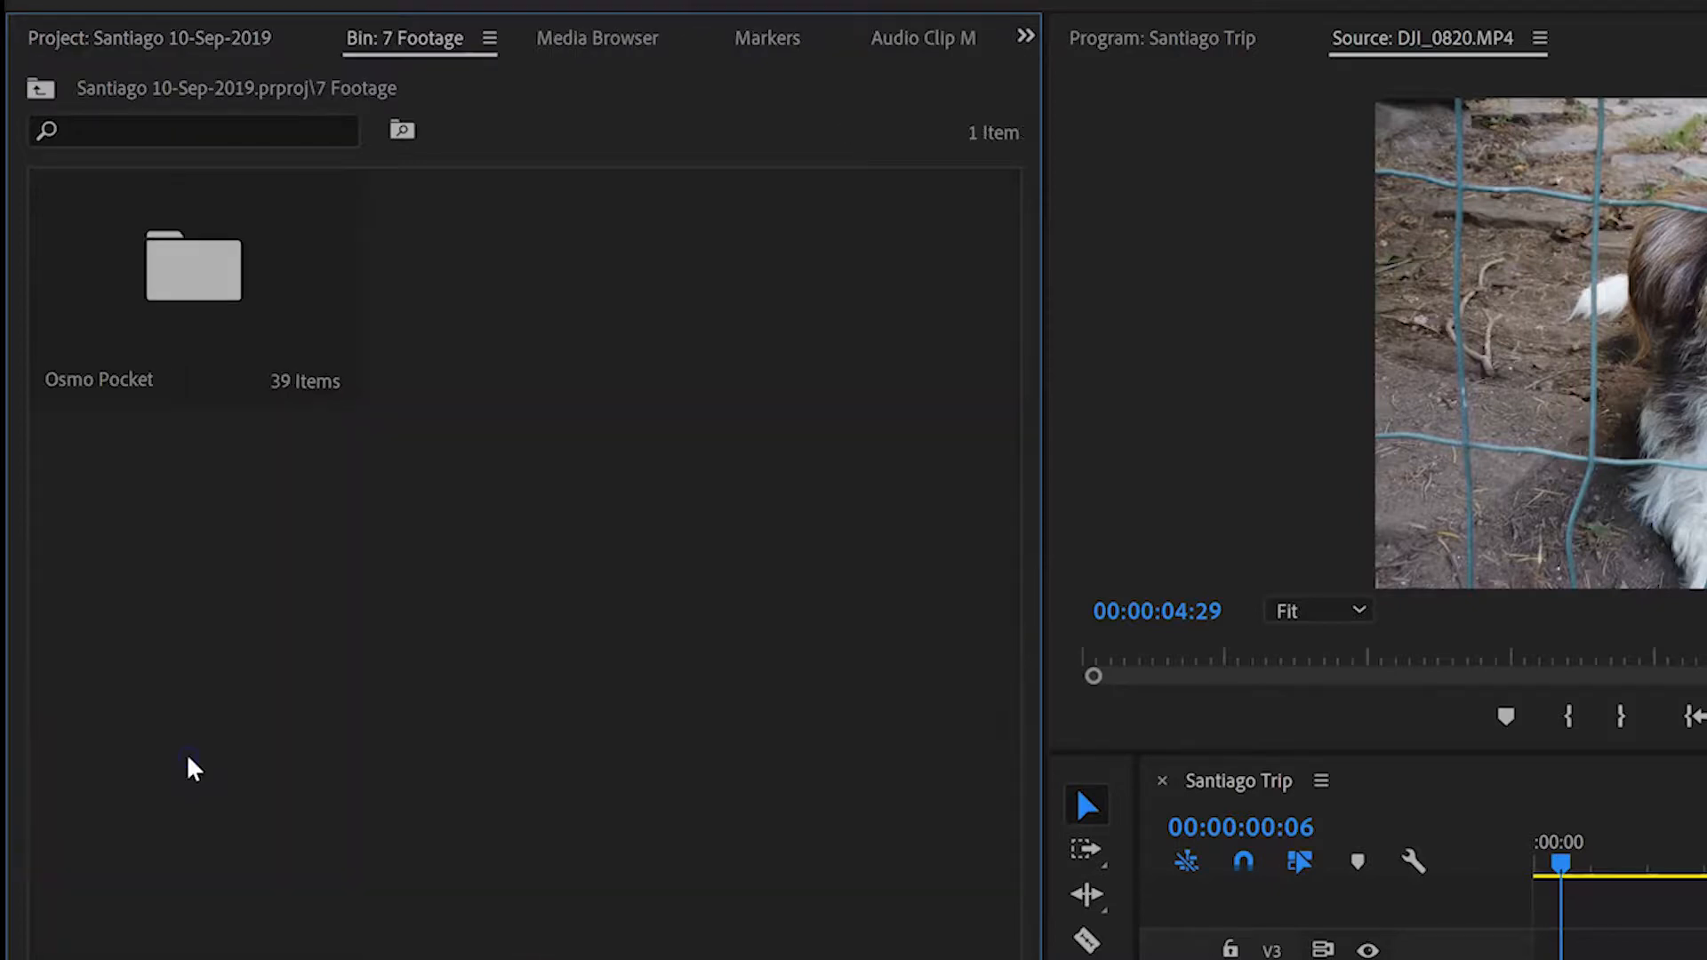
double_click(193, 305)
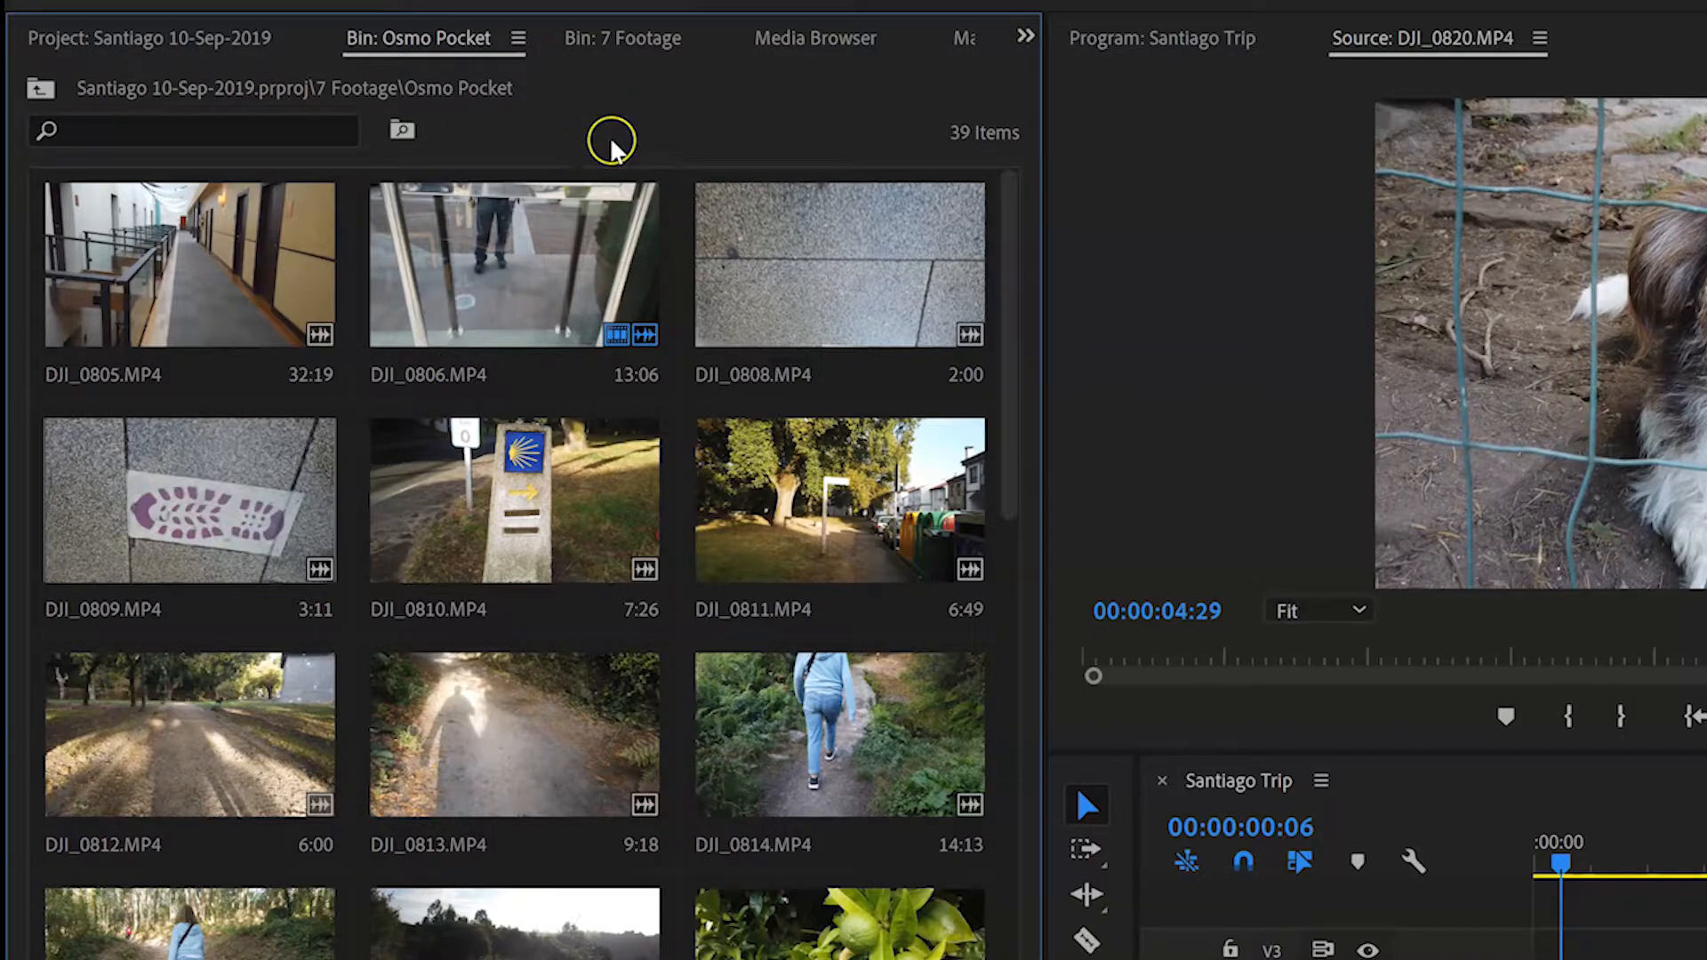
Step: Close the Osmo Pocket and 7 Footage bin panels and return to the Project panel
left_click(518, 38)
left_click(734, 40)
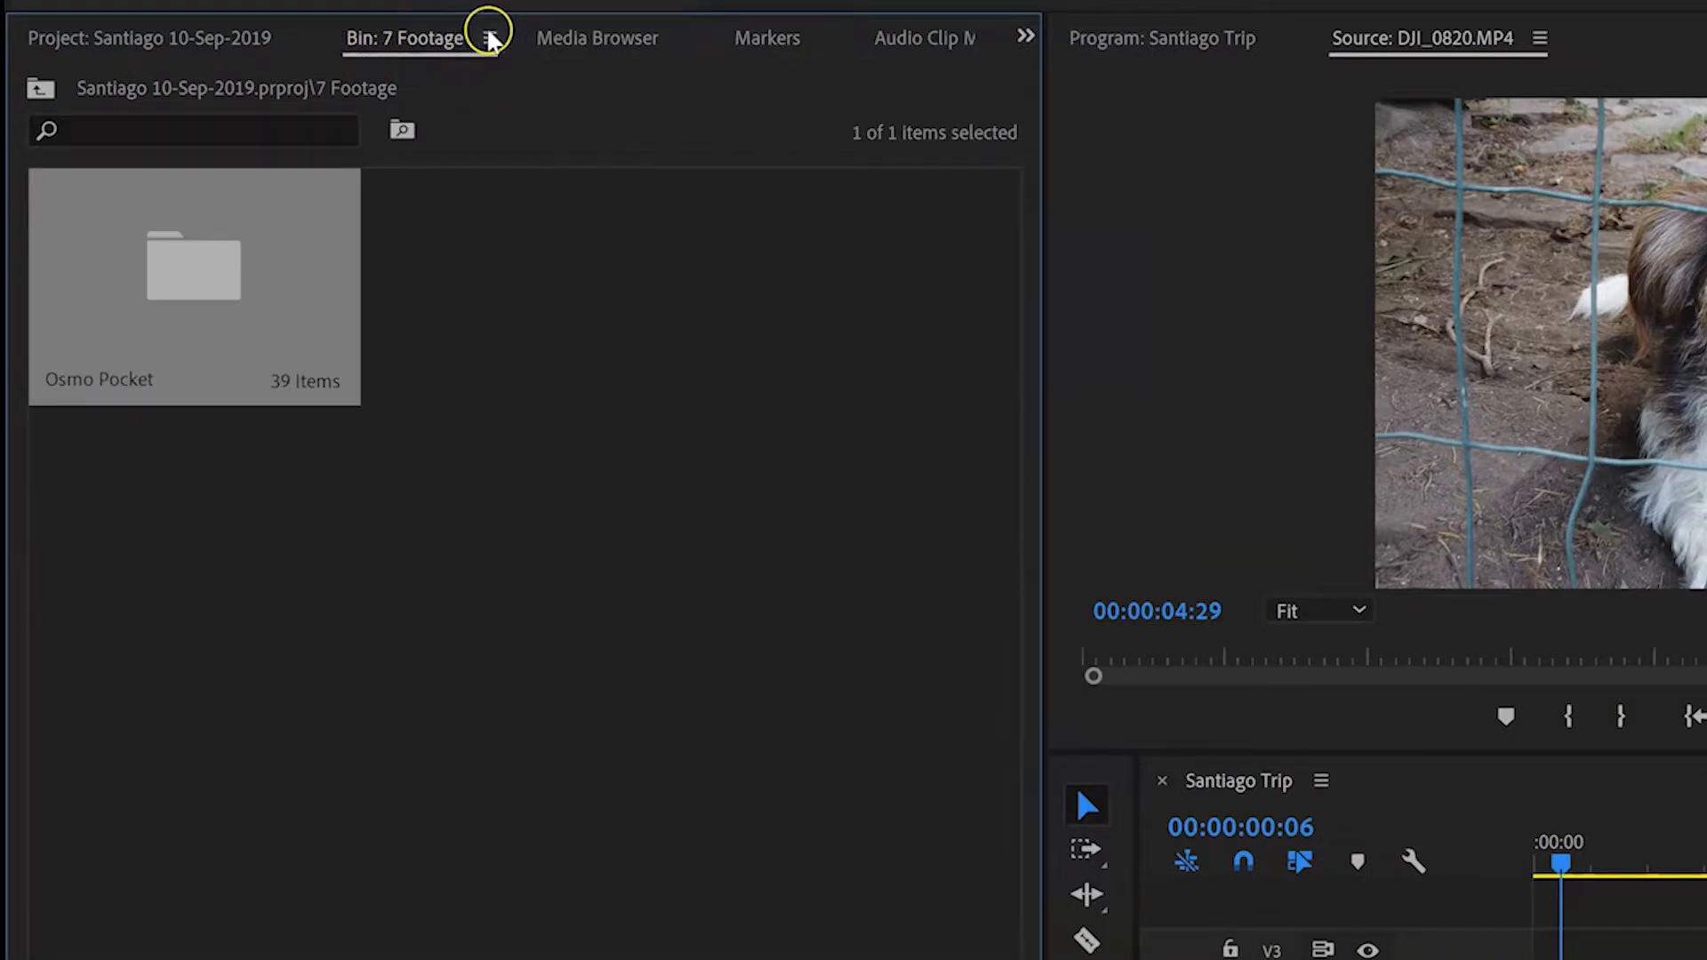
left_click(490, 38)
left_click(522, 42)
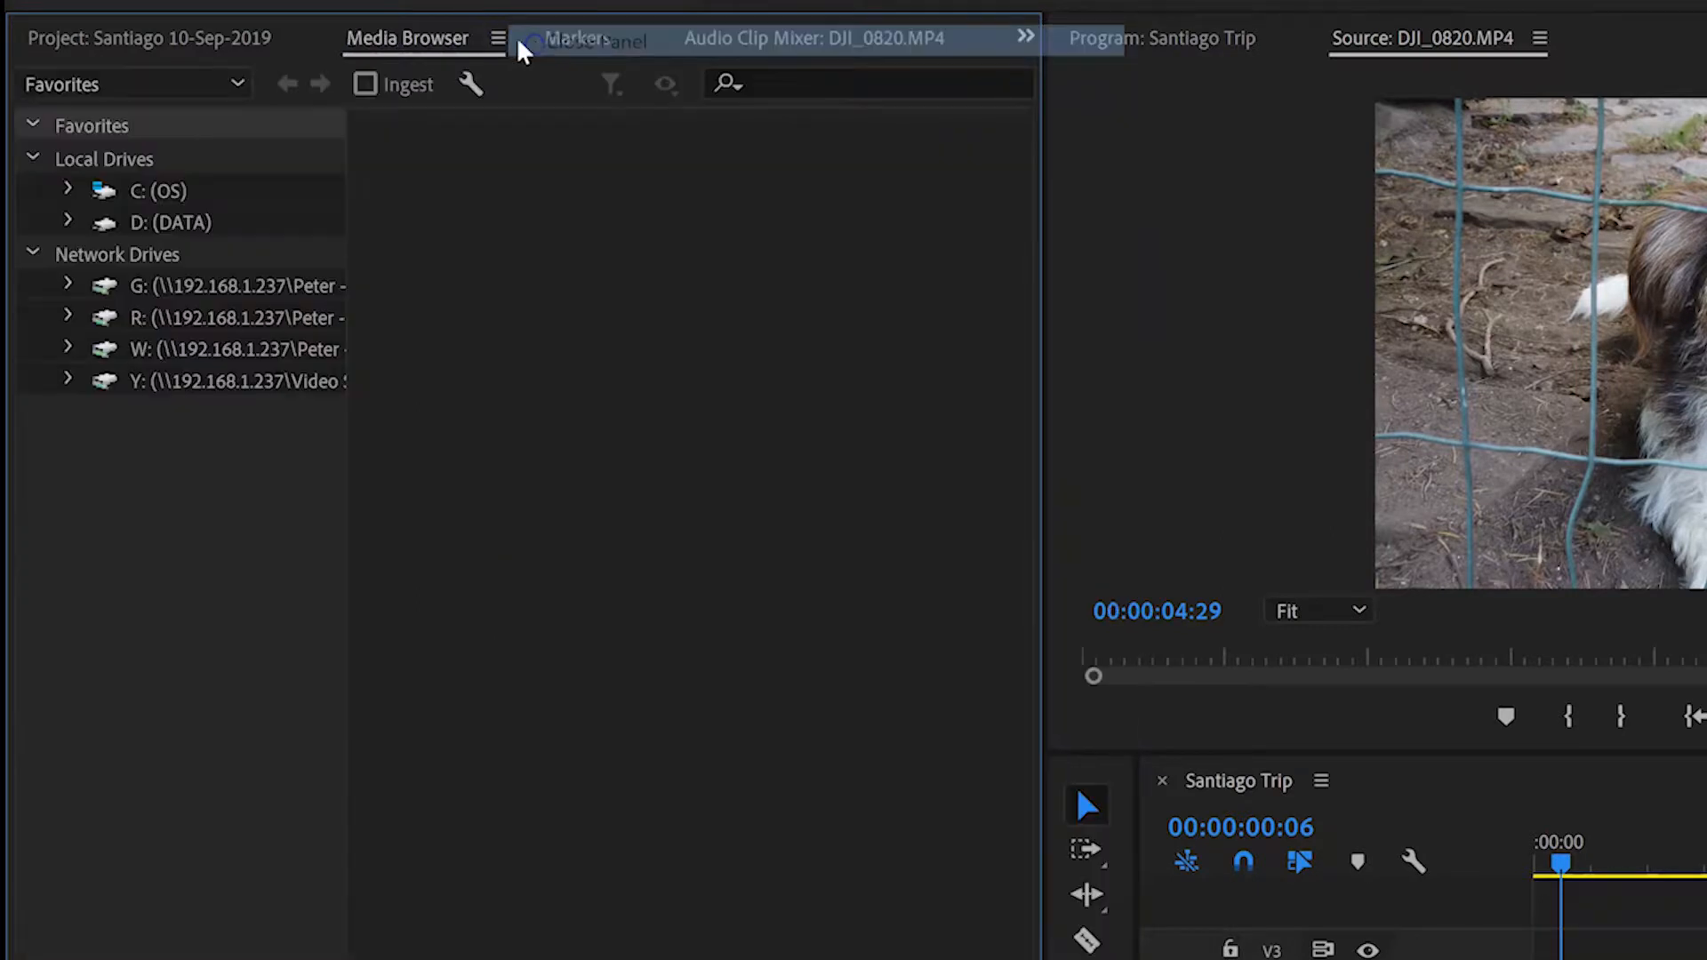
left_click(269, 40)
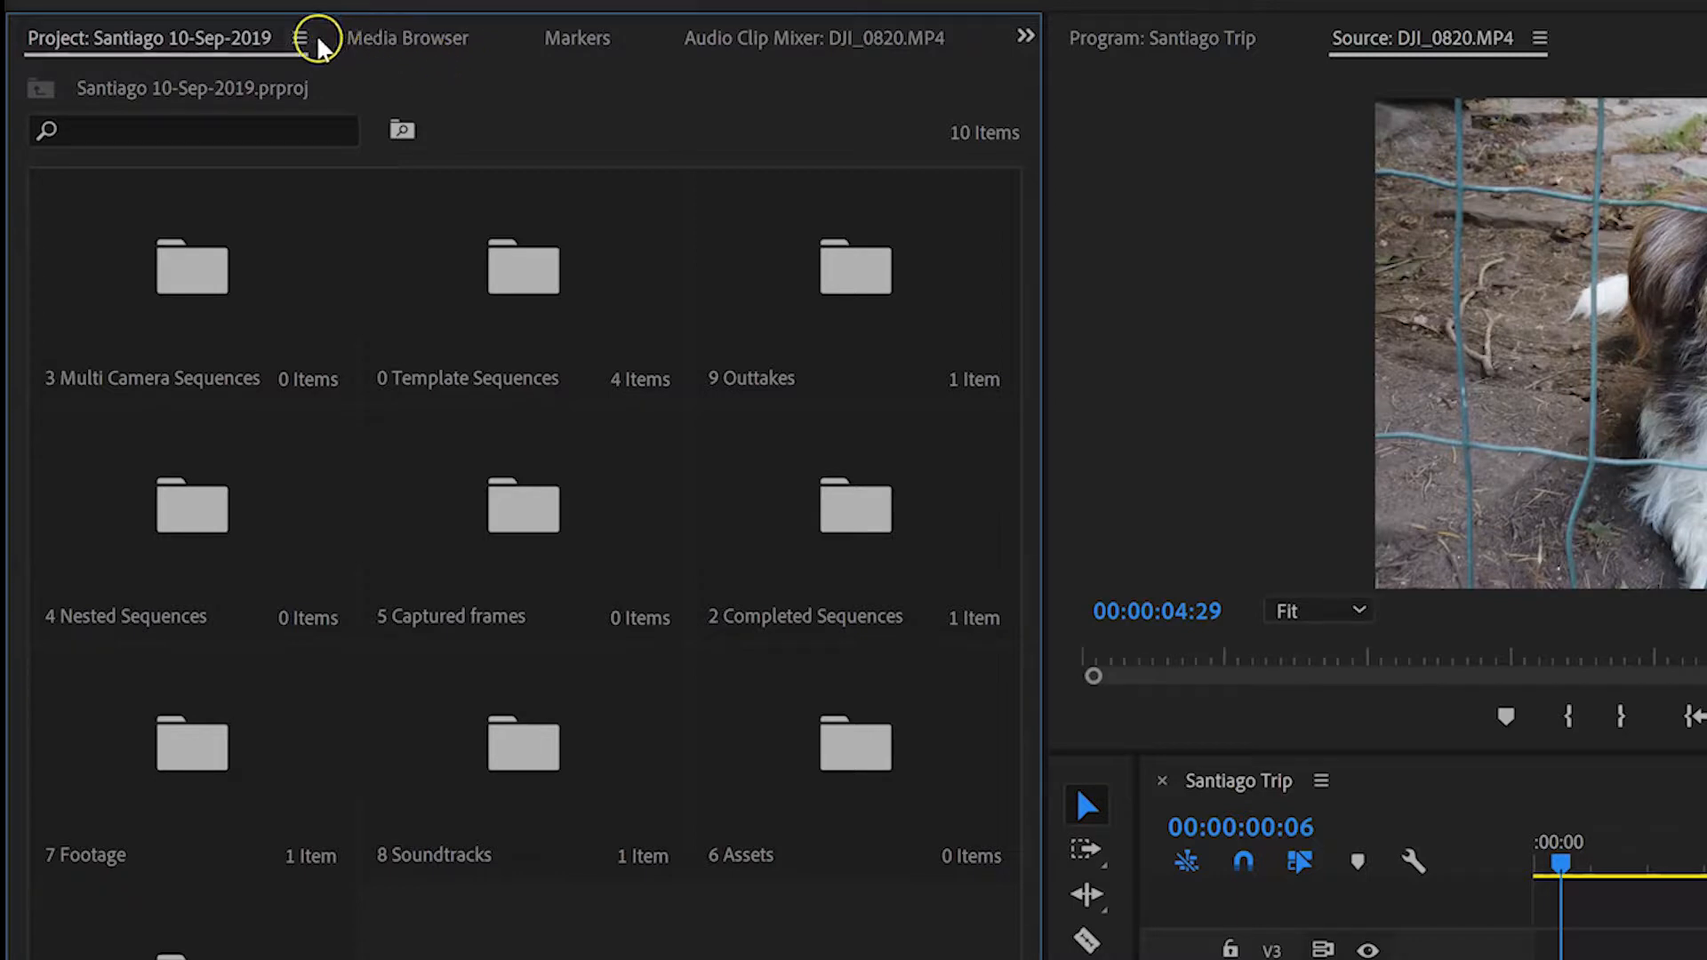
Step: Reopen the Osmo Pocket bin inside 7 Footage and switch it to Freeform view
double_click(198, 773)
double_click(165, 302)
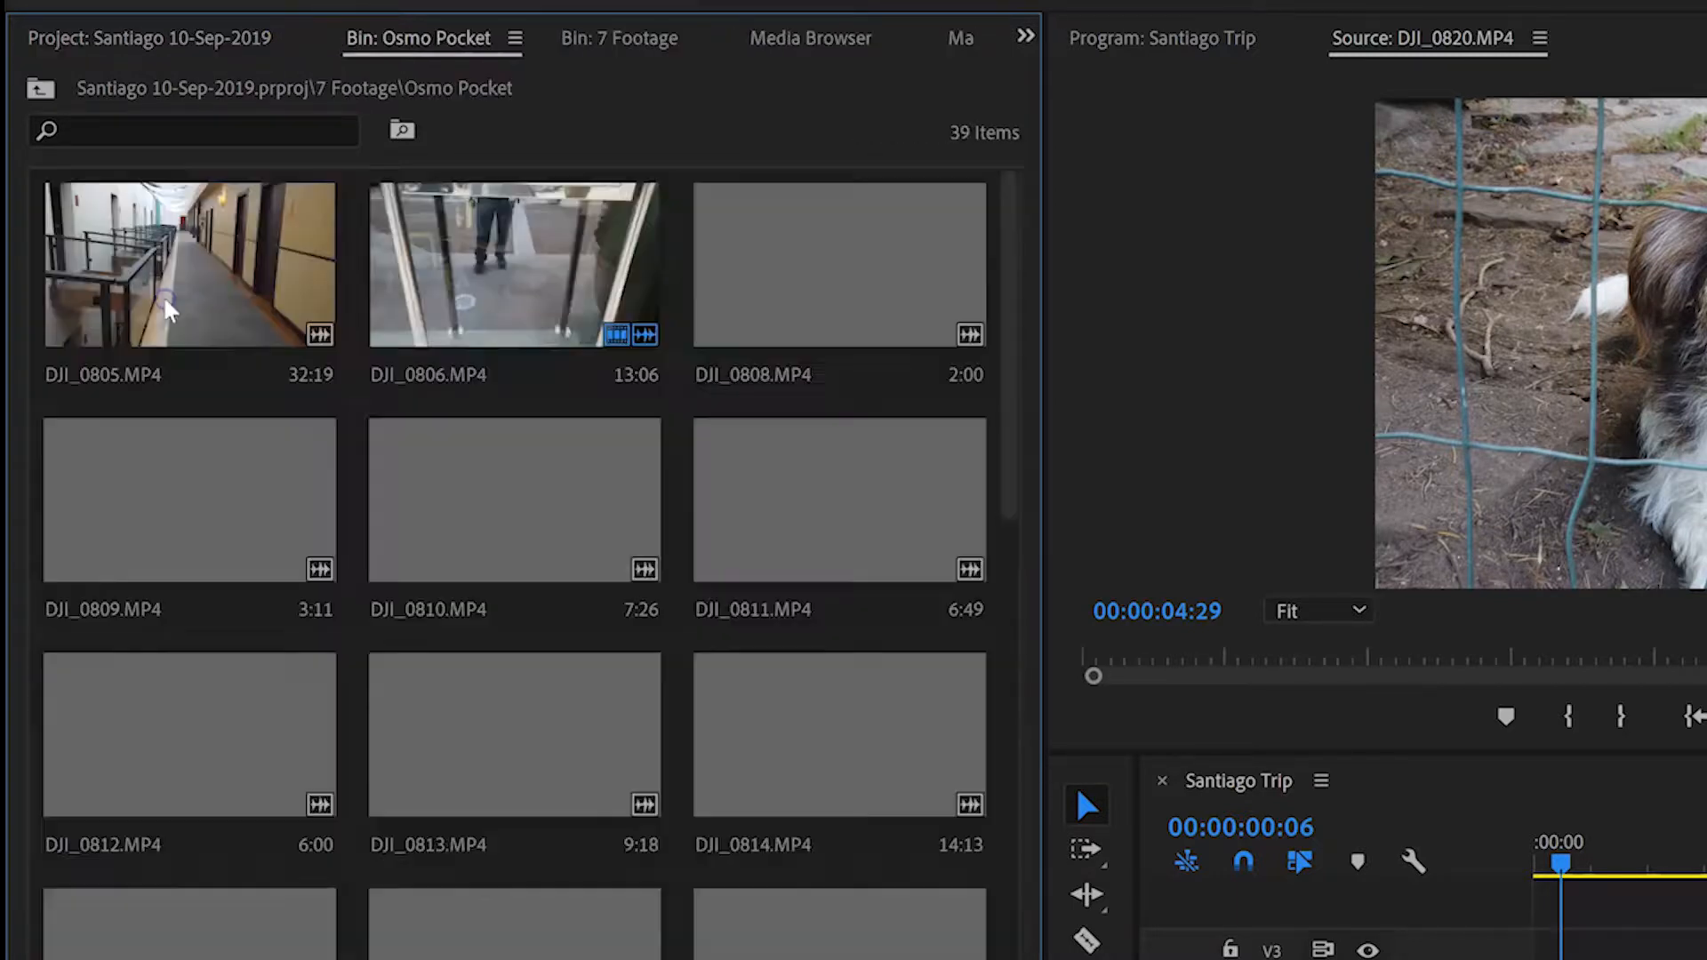
left_click(515, 39)
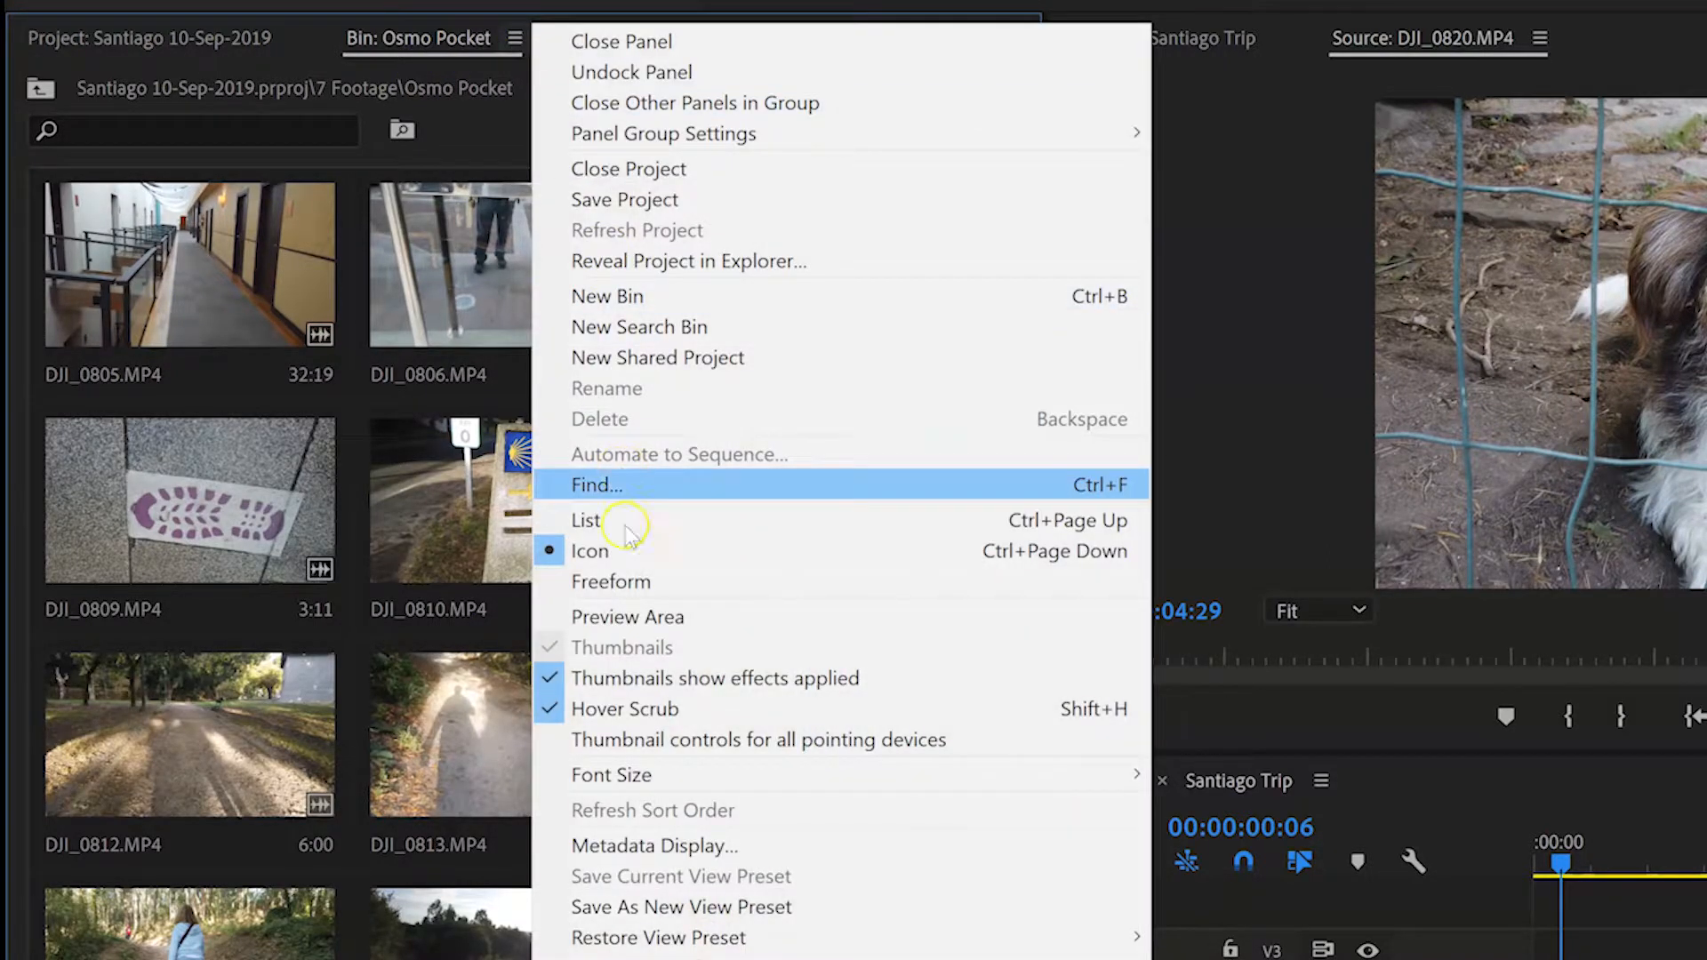
left_click(627, 584)
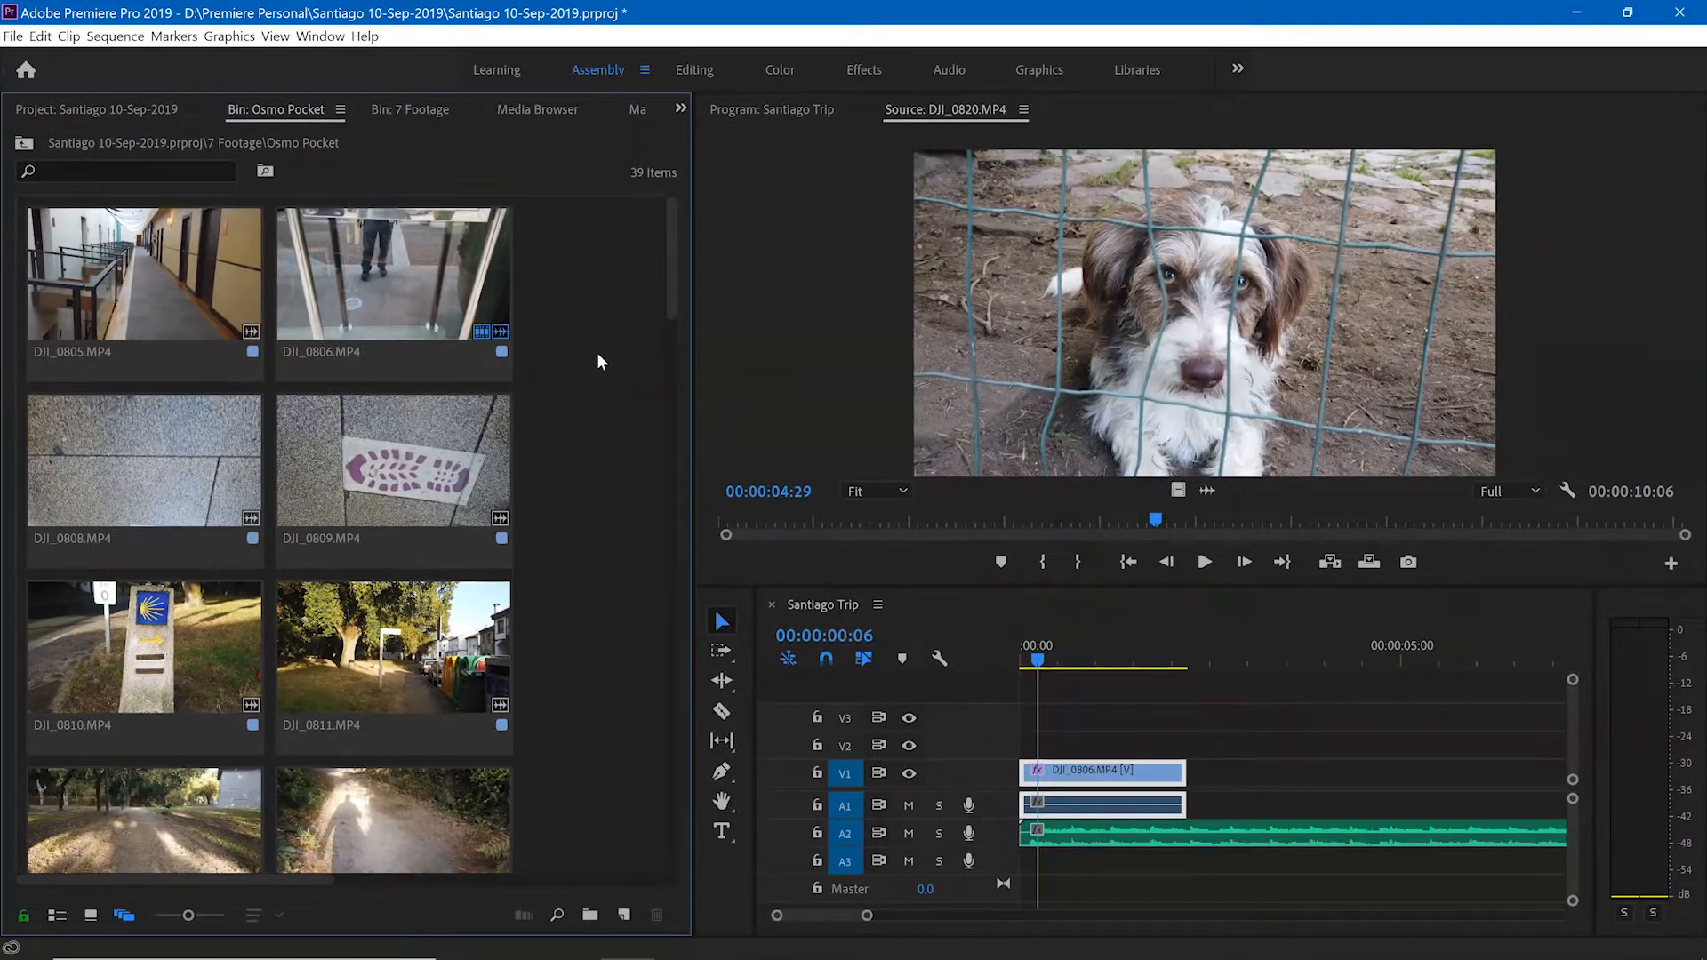
Step: Maximize the Osmo Pocket bin and place clips DJI_0806.MP4 and DJI_0809.MP4 overlapping each other in the empty area
key("grave")
left_click(540, 339)
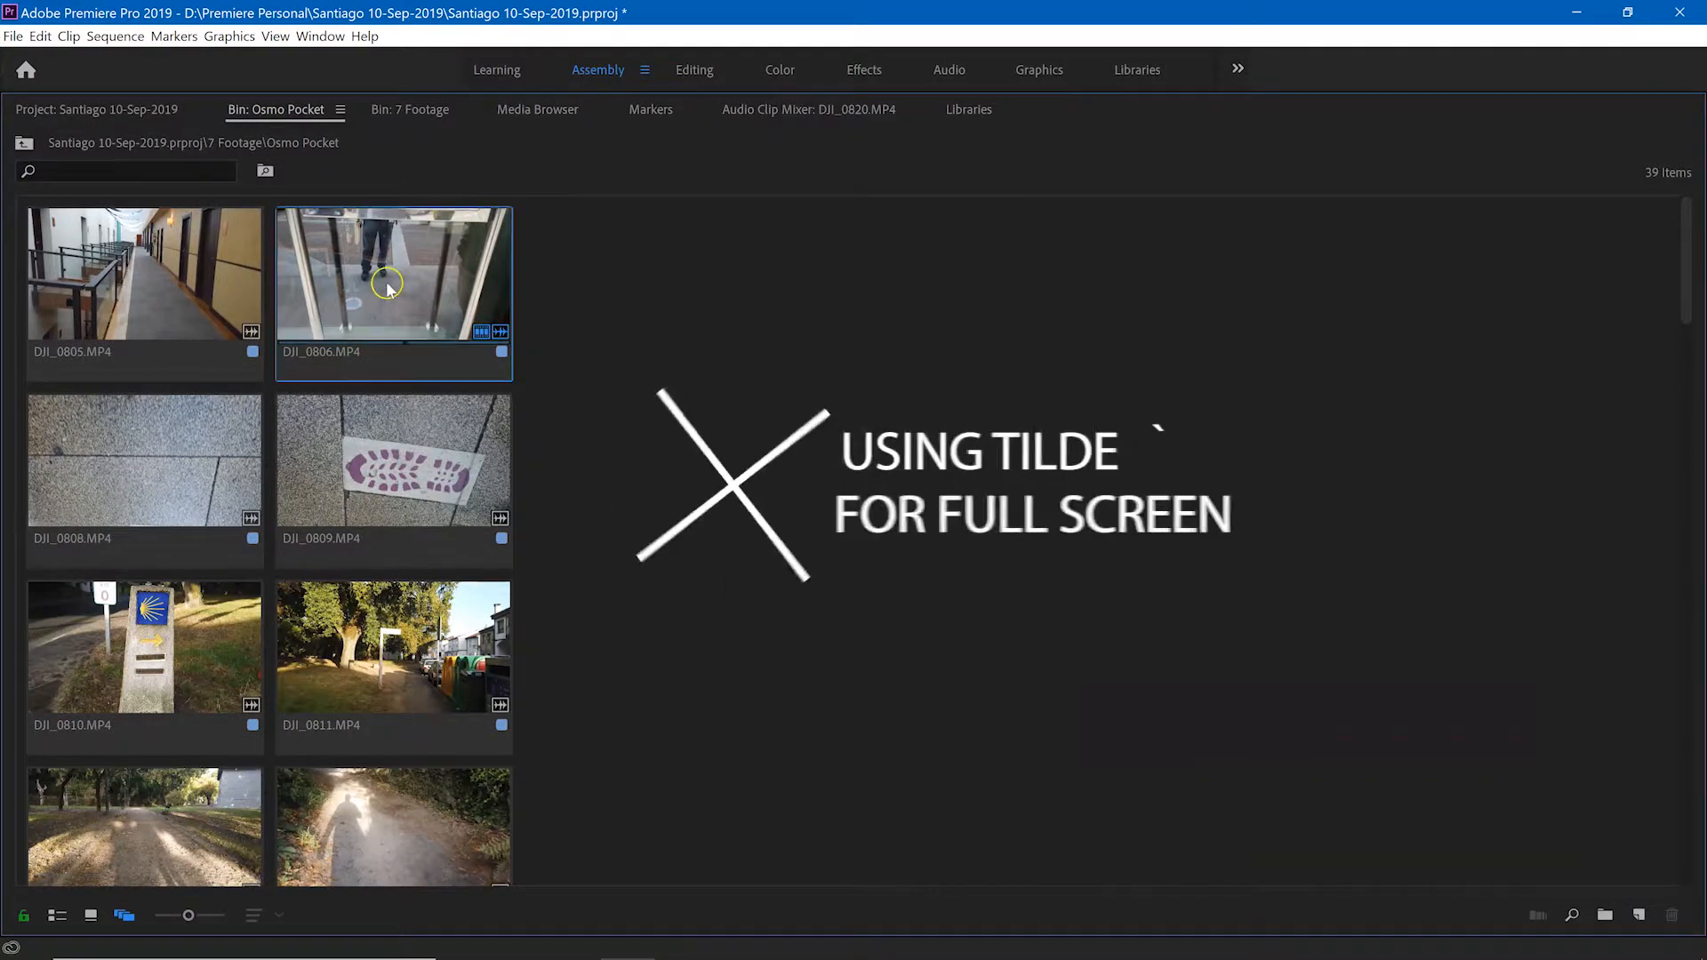
left_click_drag(481, 332, 766, 362)
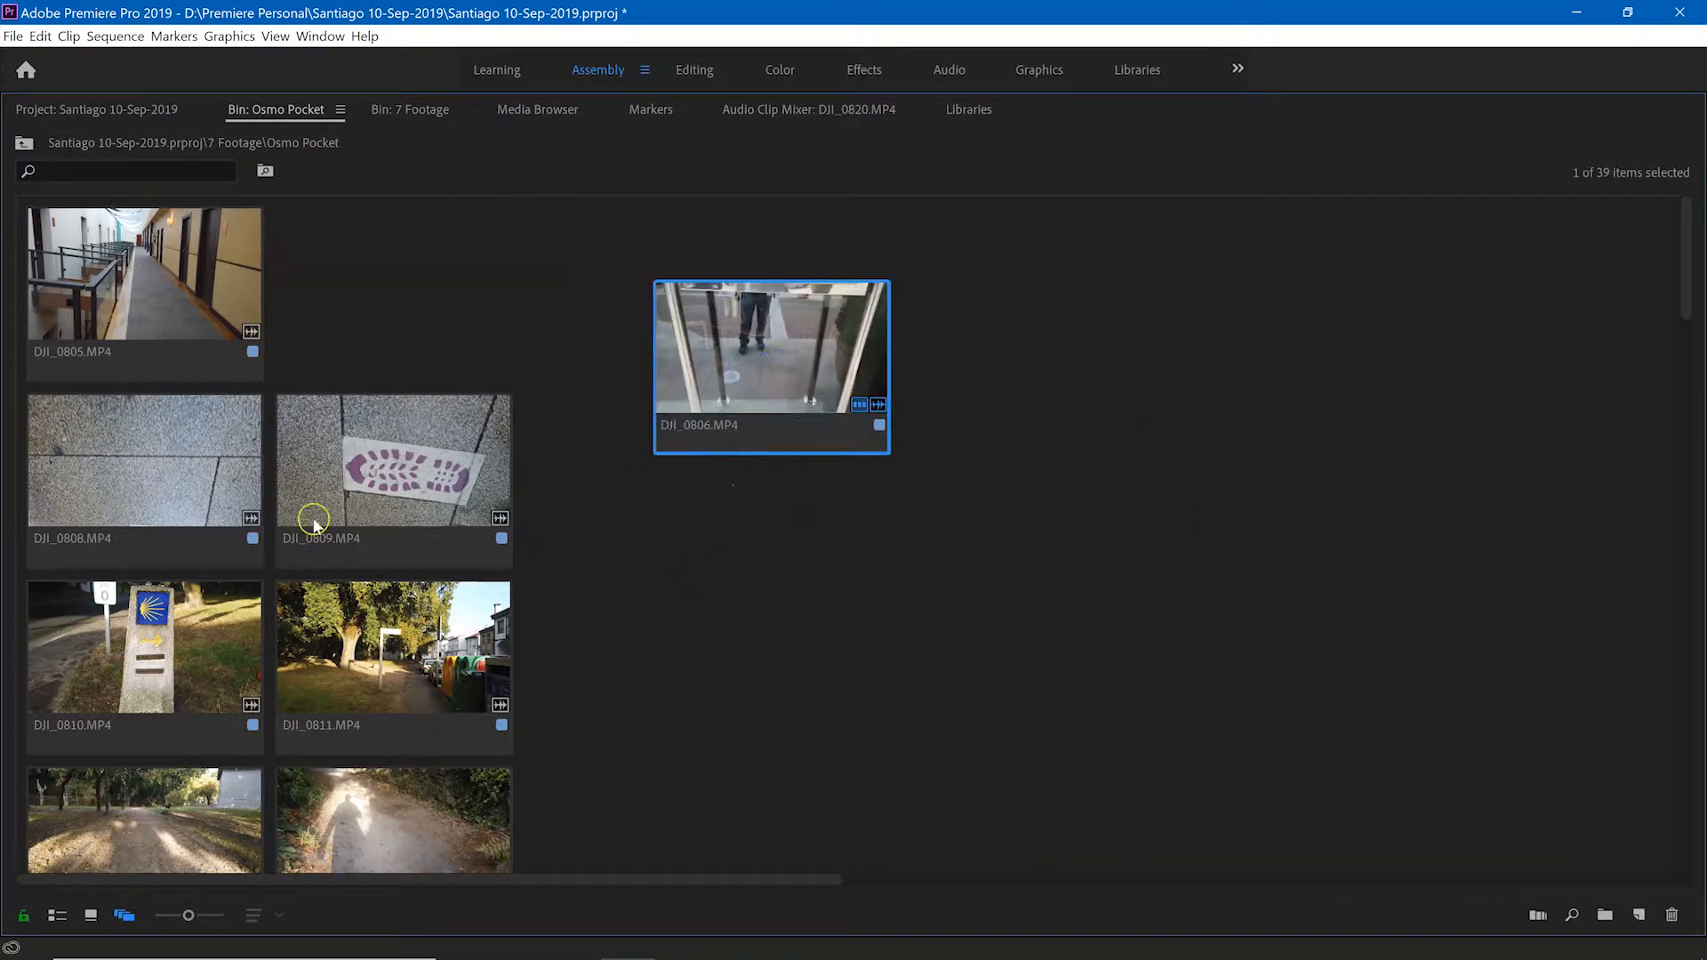
left_click_drag(334, 473, 604, 305)
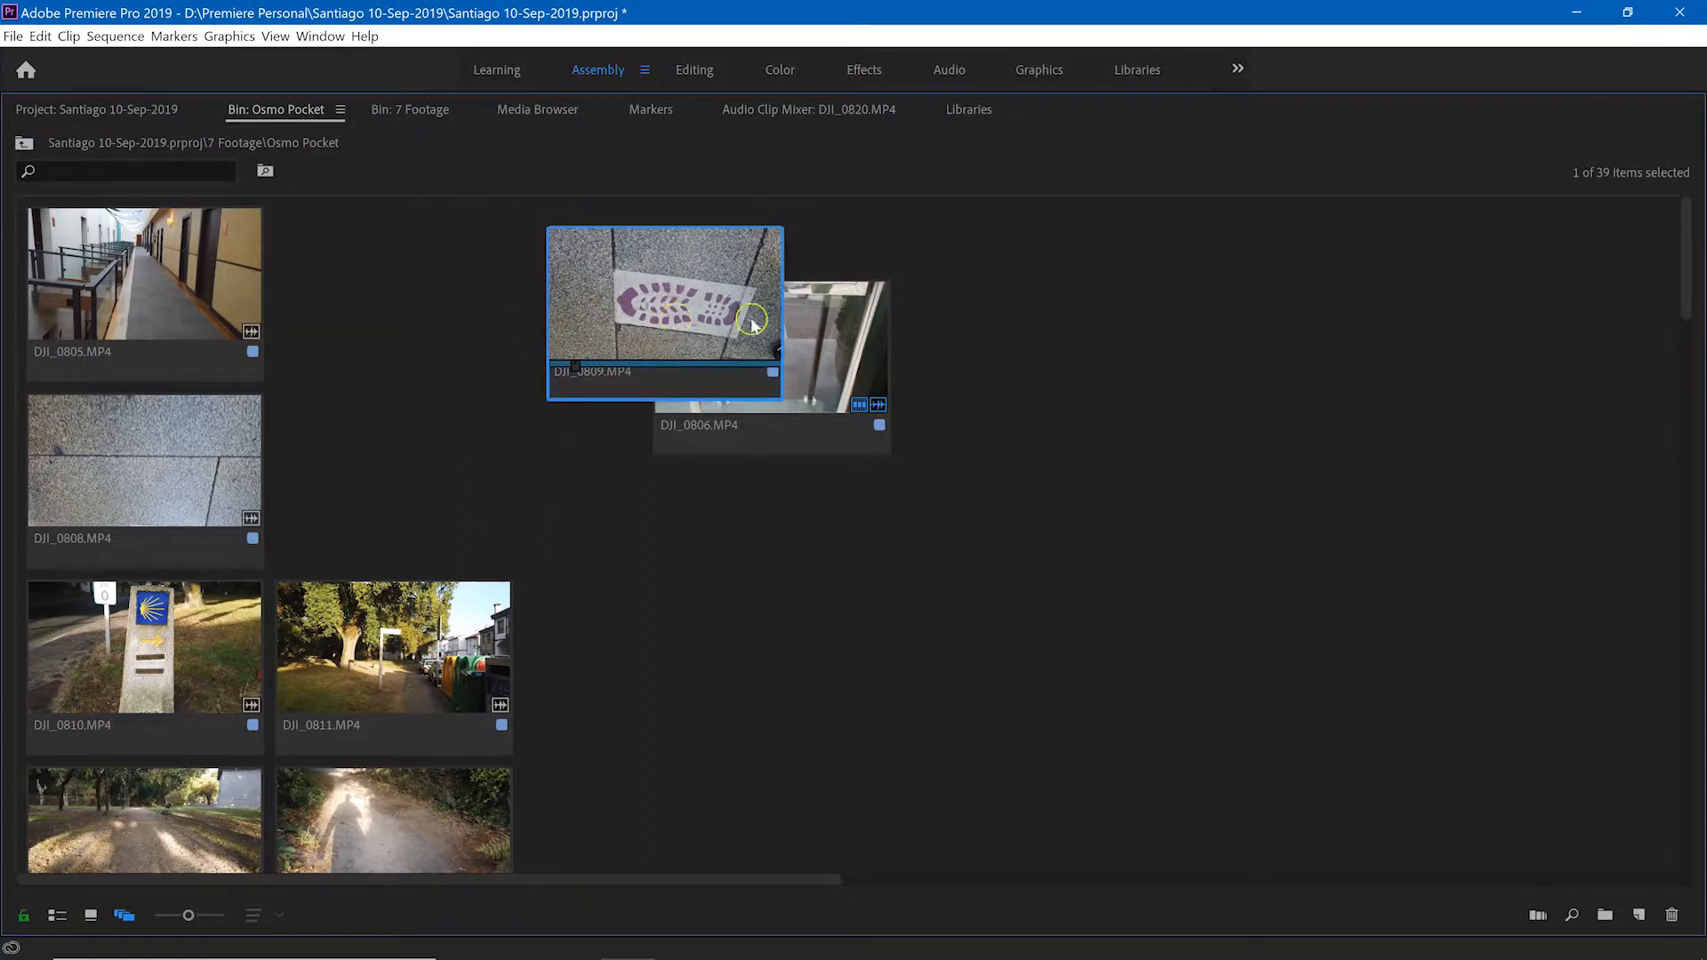
left_click(838, 366)
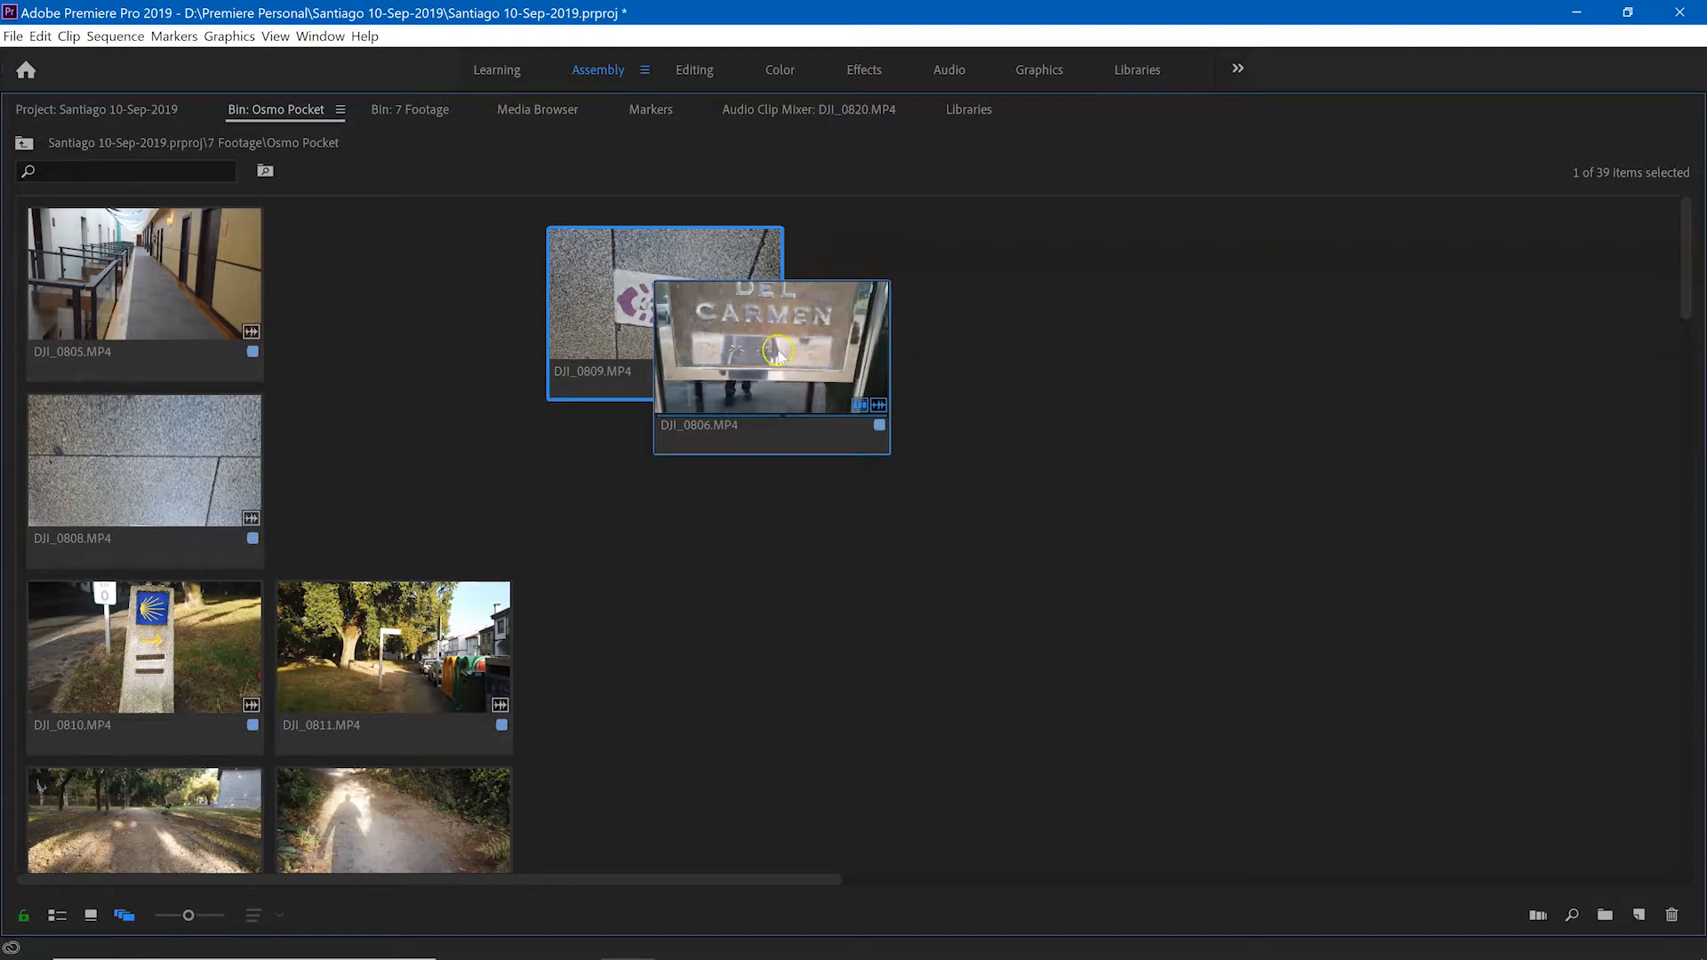
Step: Move clip DJI_0808.MP4 beside DJI_0809.MP4 so they overlap, and play its thumbnail preview
left_click_drag(184, 421, 479, 339)
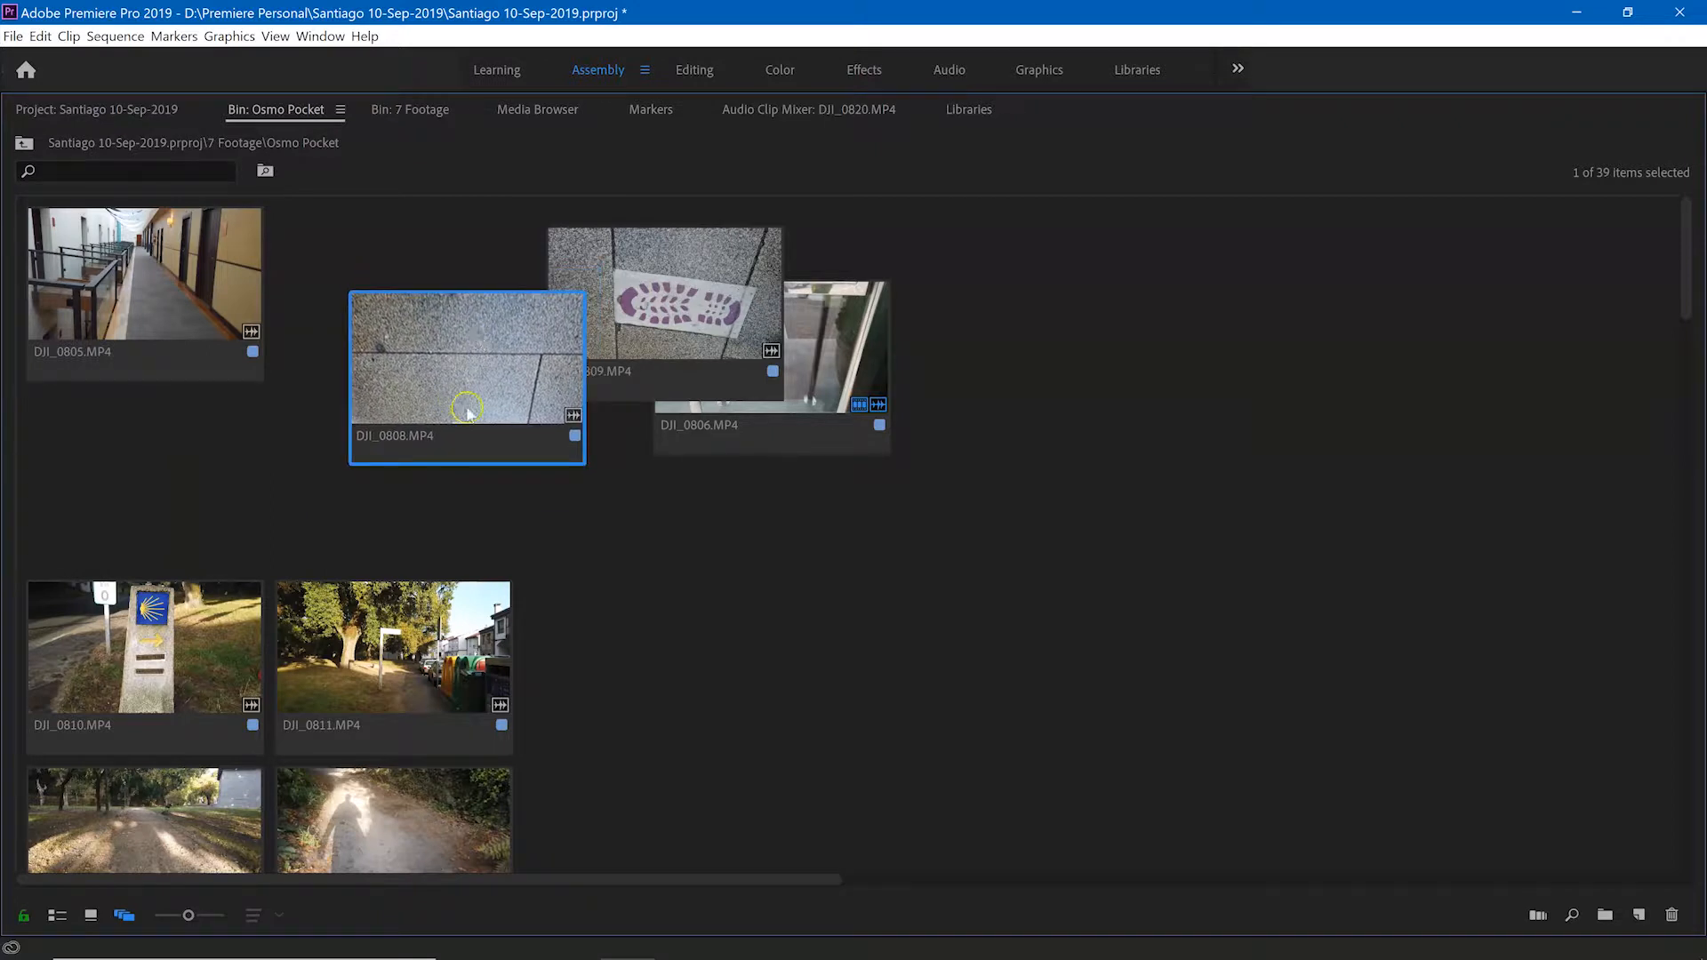
key("space")
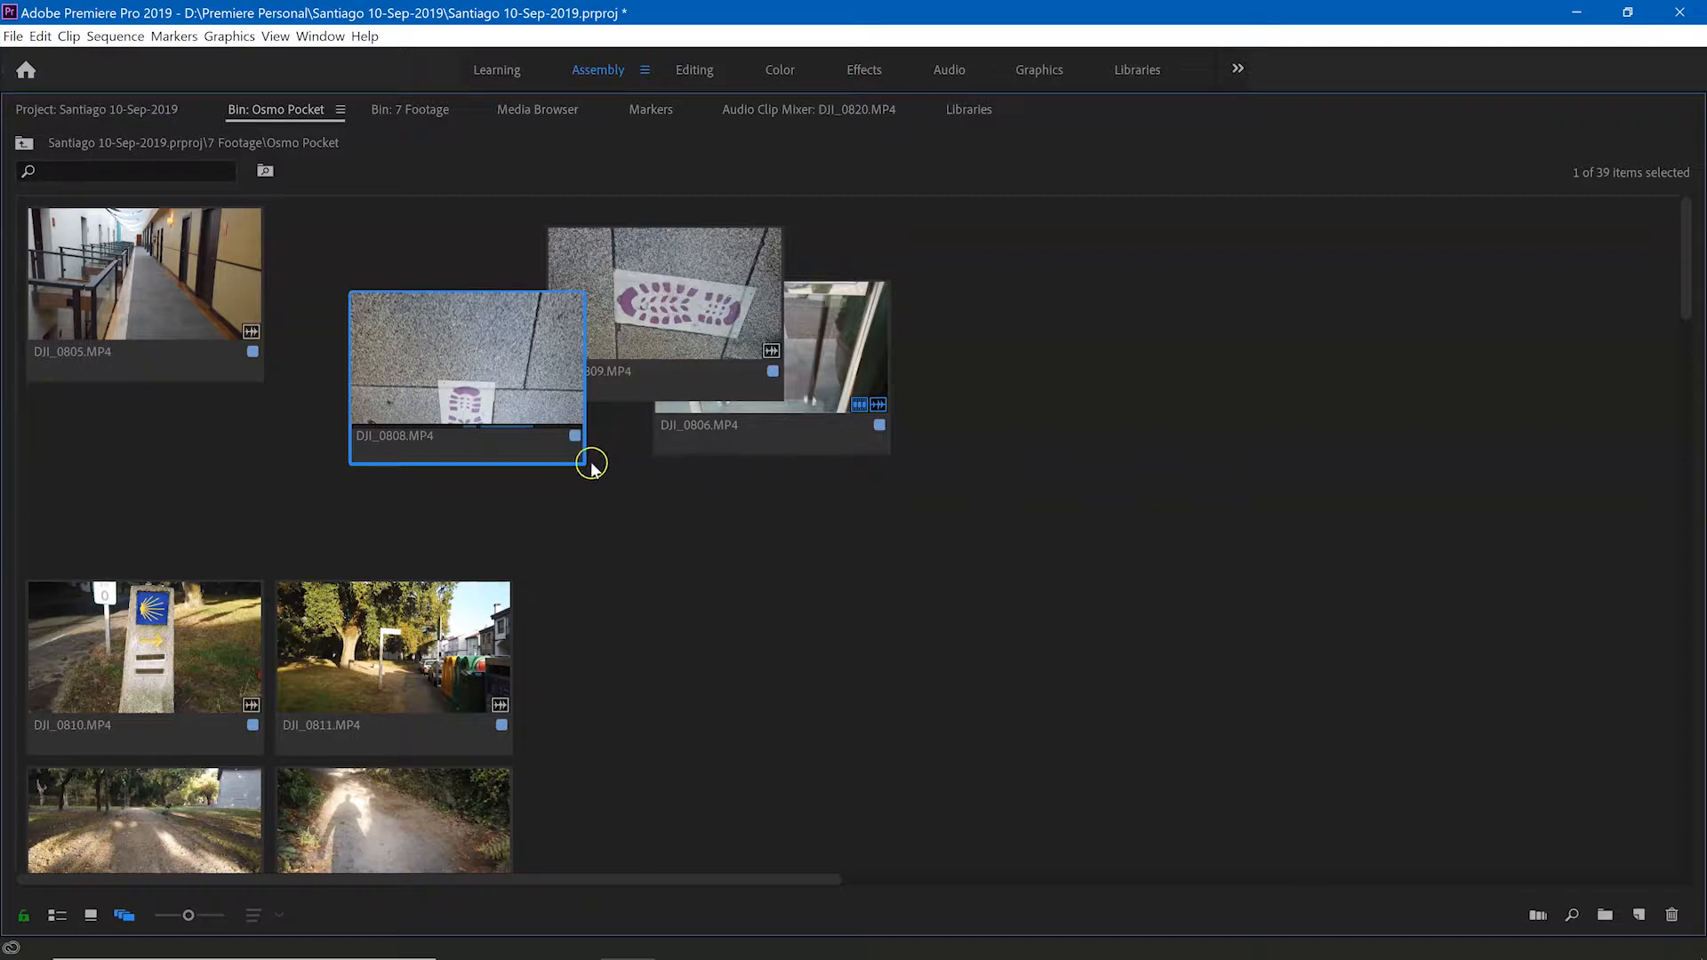
left_click_drag(471, 338, 525, 336)
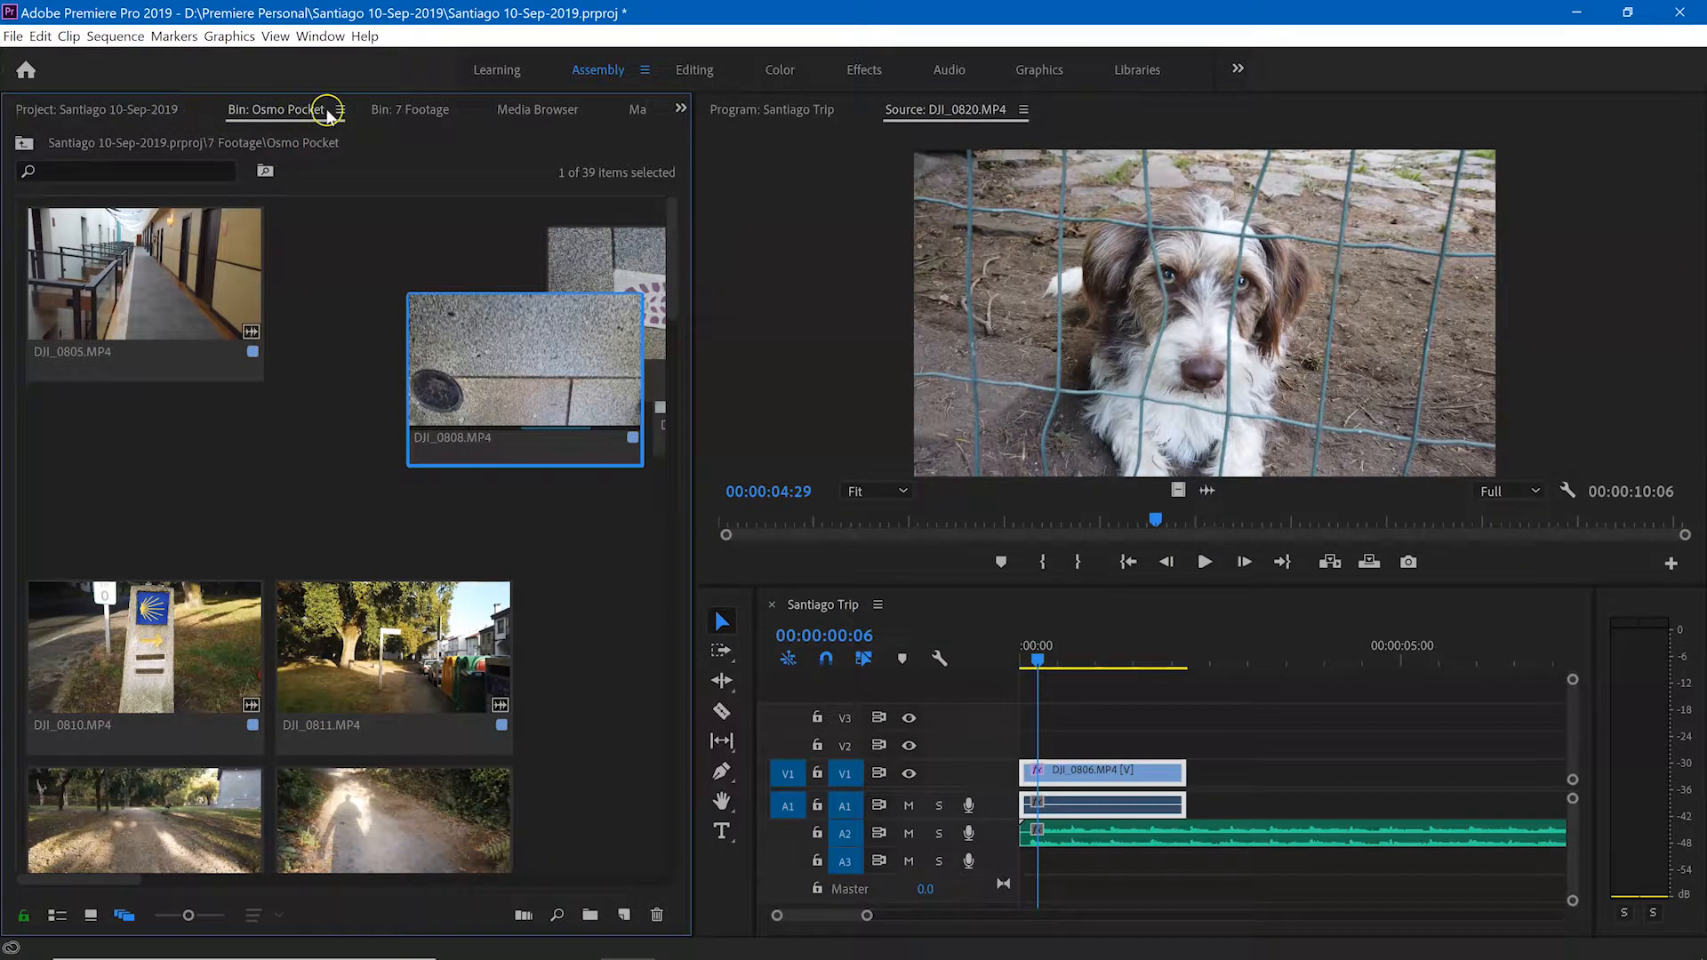
Step: Set both the Osmo Pocket bin and the main Project panel to List view
left_click(341, 111)
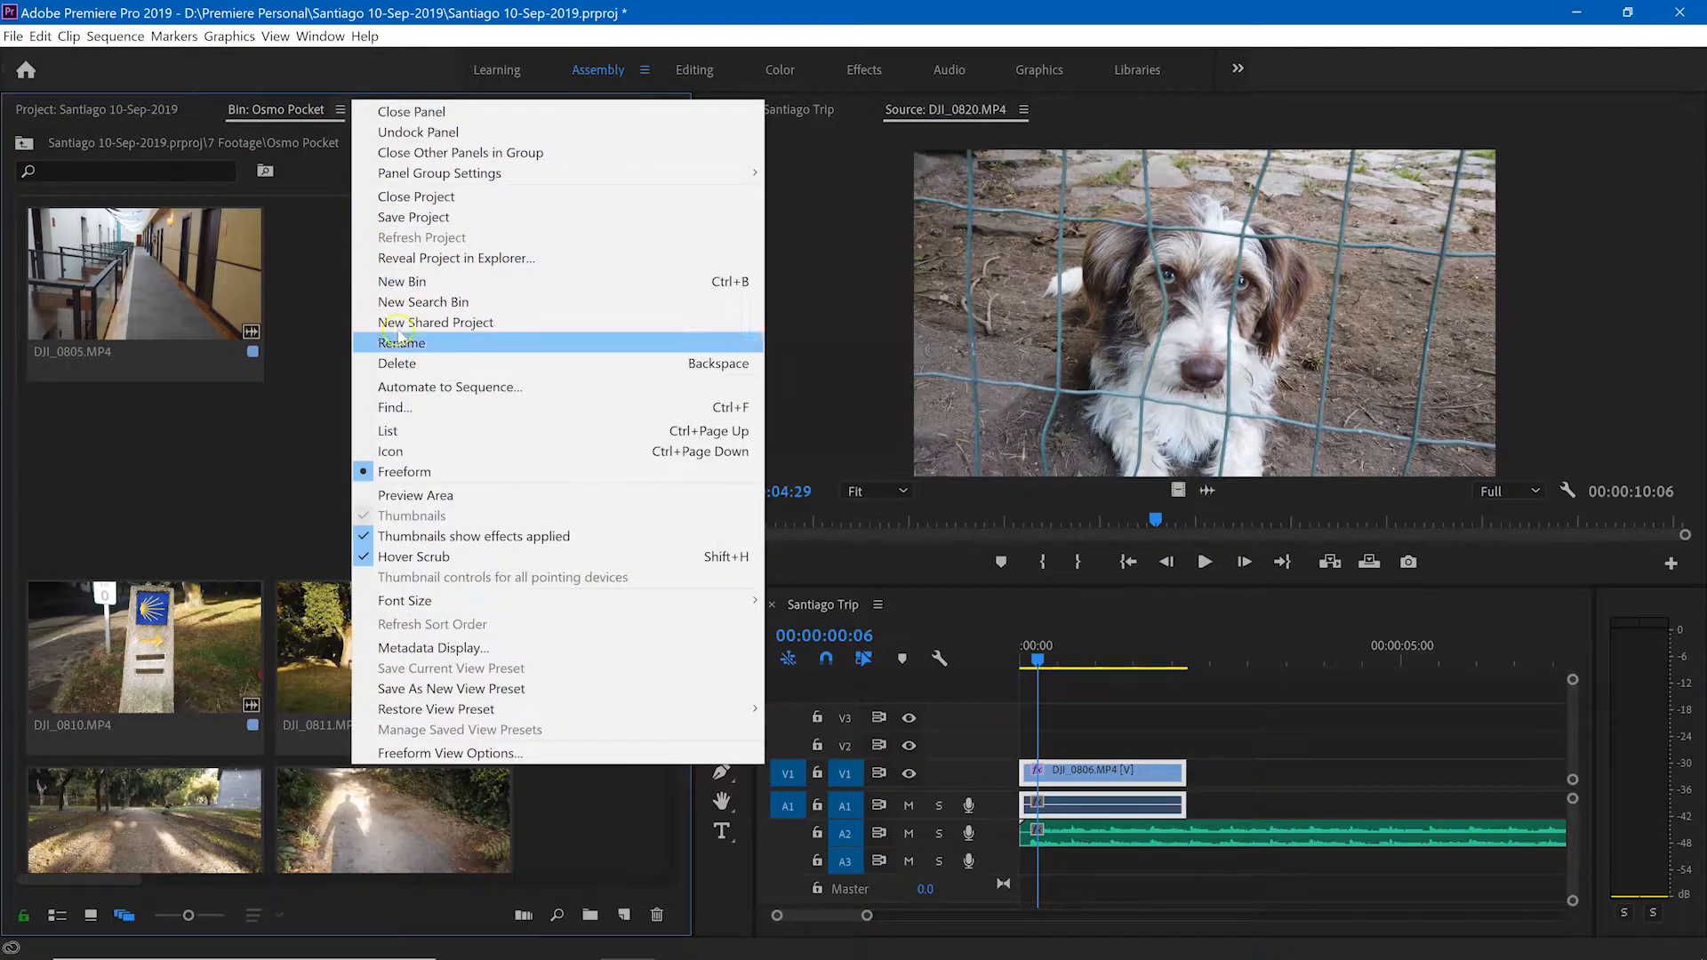
left_click(389, 431)
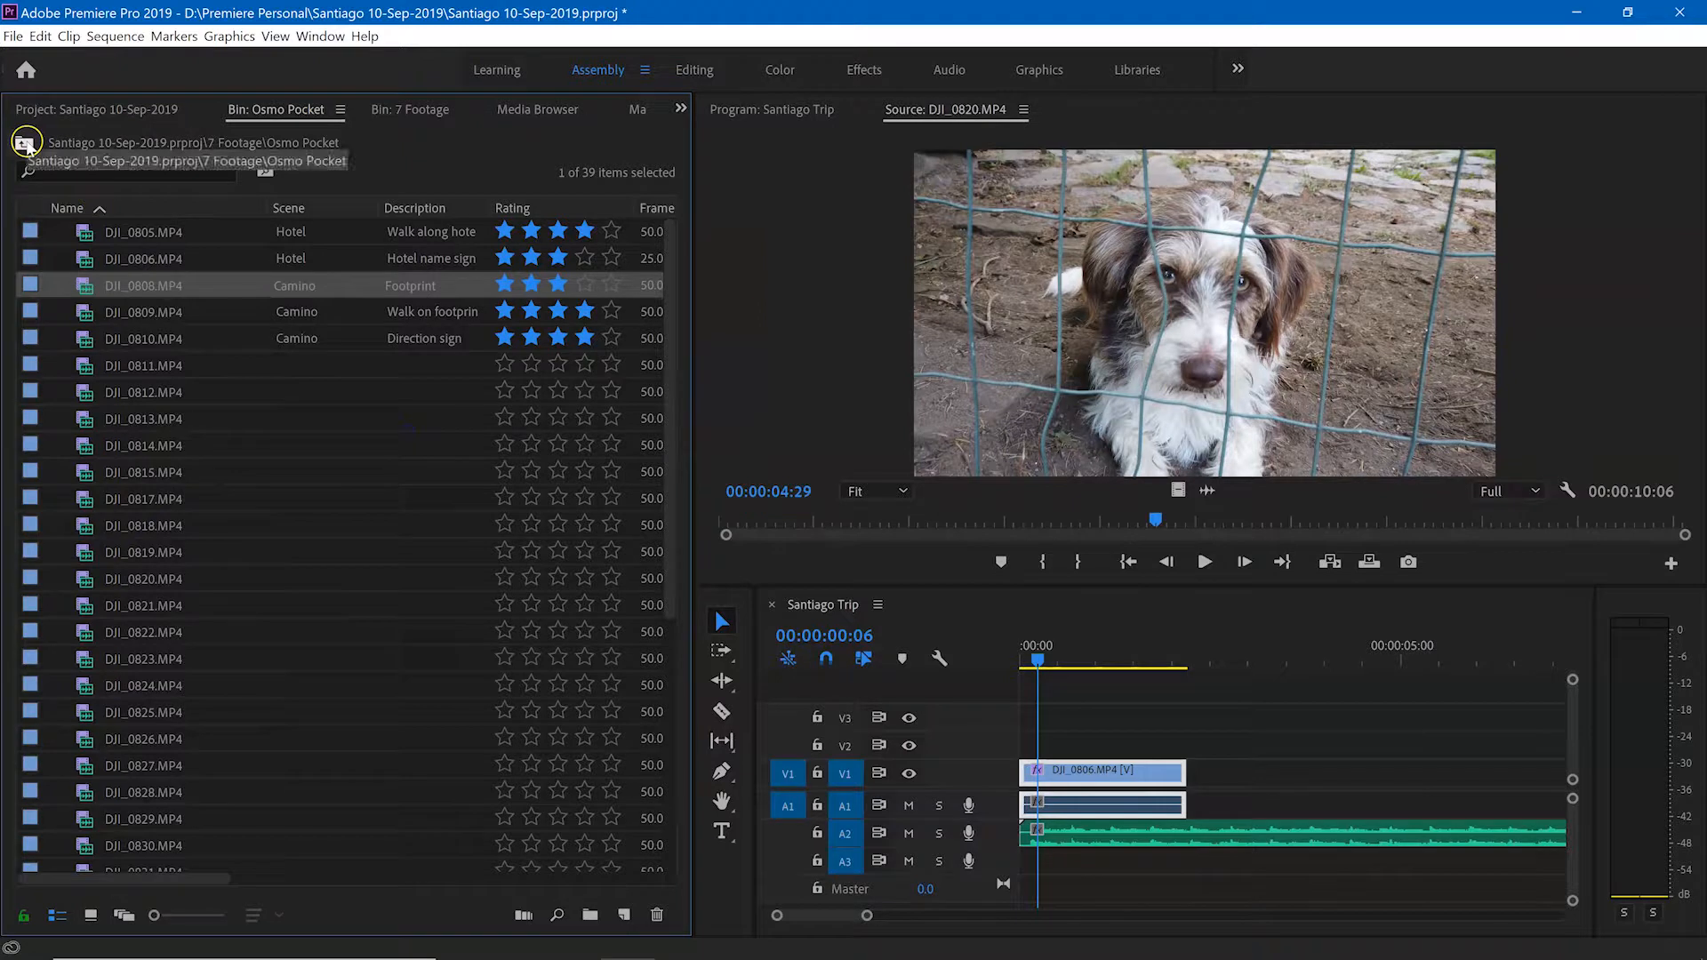
left_click(24, 143)
left_click(25, 144)
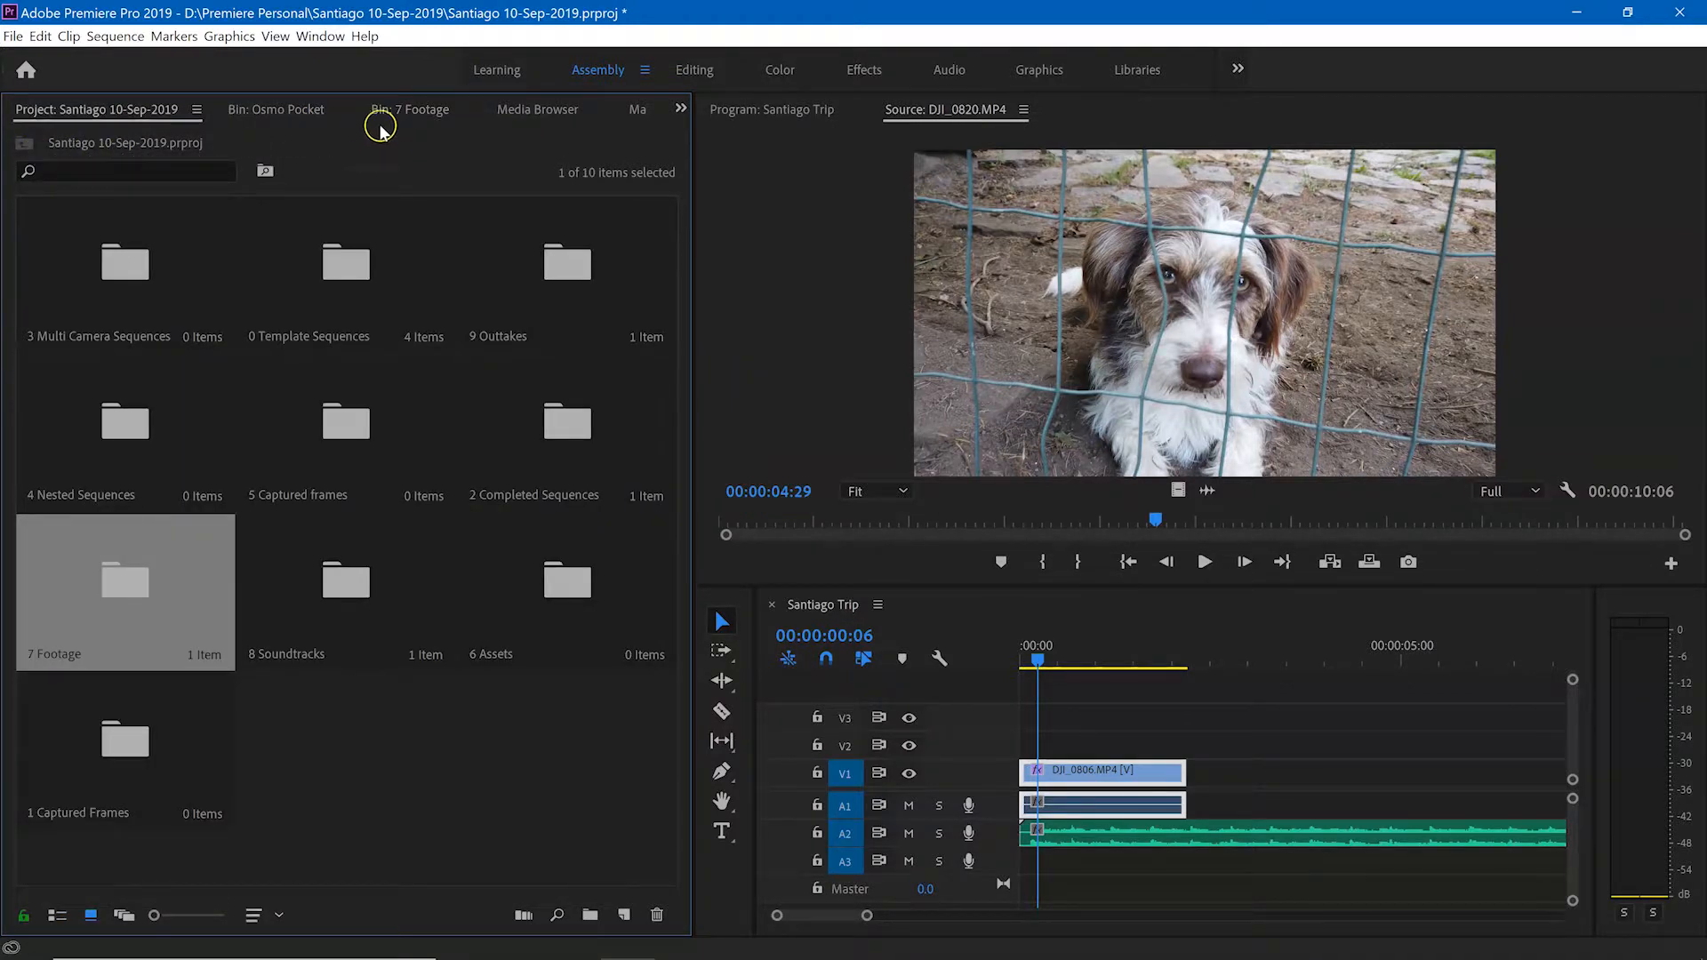
left_click(197, 109)
left_click(237, 431)
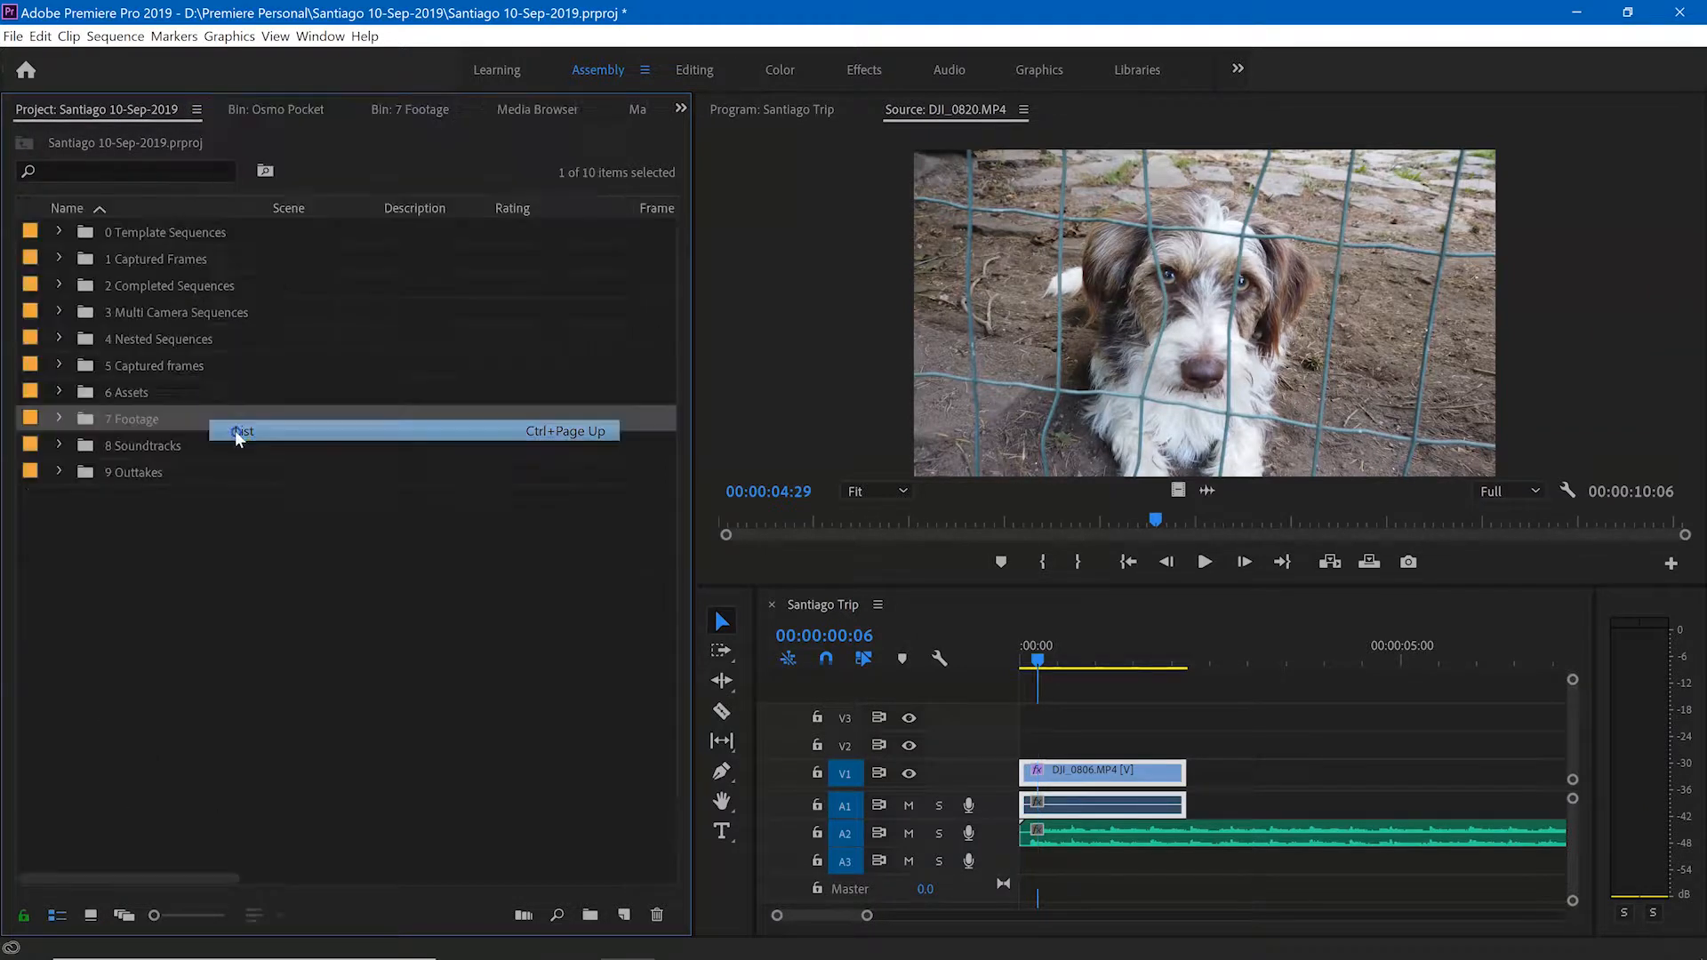
Step: Close the Osmo Pocket and 7 Footage bin panels and return to the main Project panel
left_click(272, 110)
left_click(305, 112)
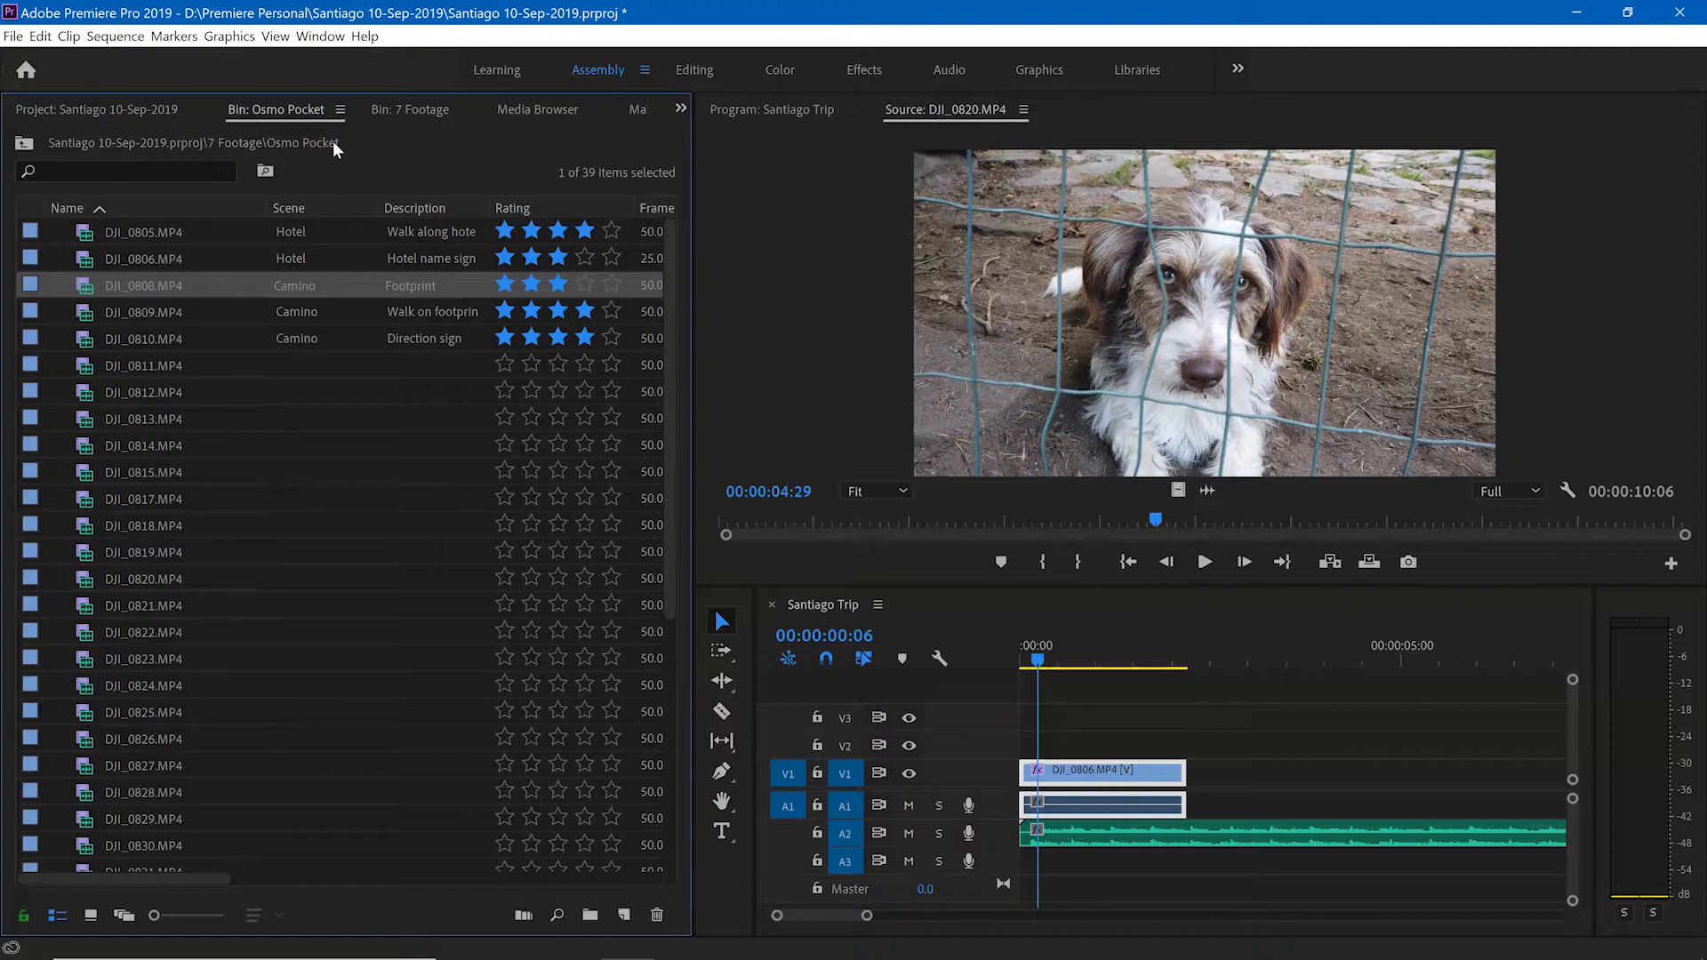
left_click(341, 109)
left_click(341, 111)
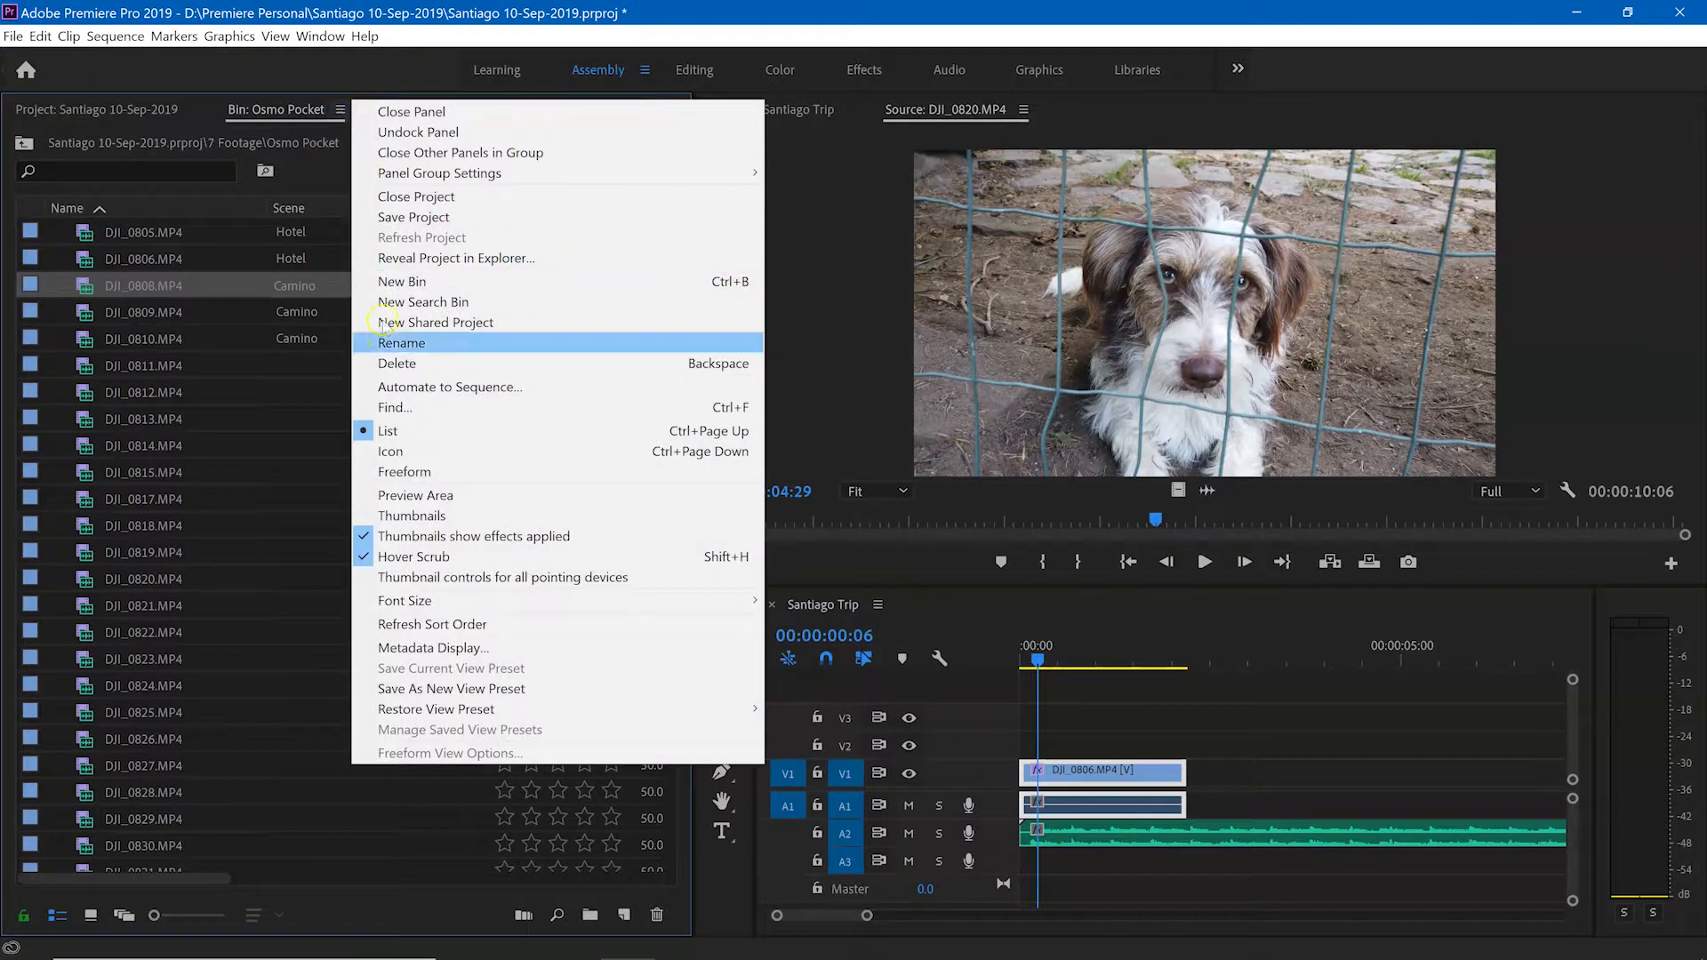
left_click(387, 113)
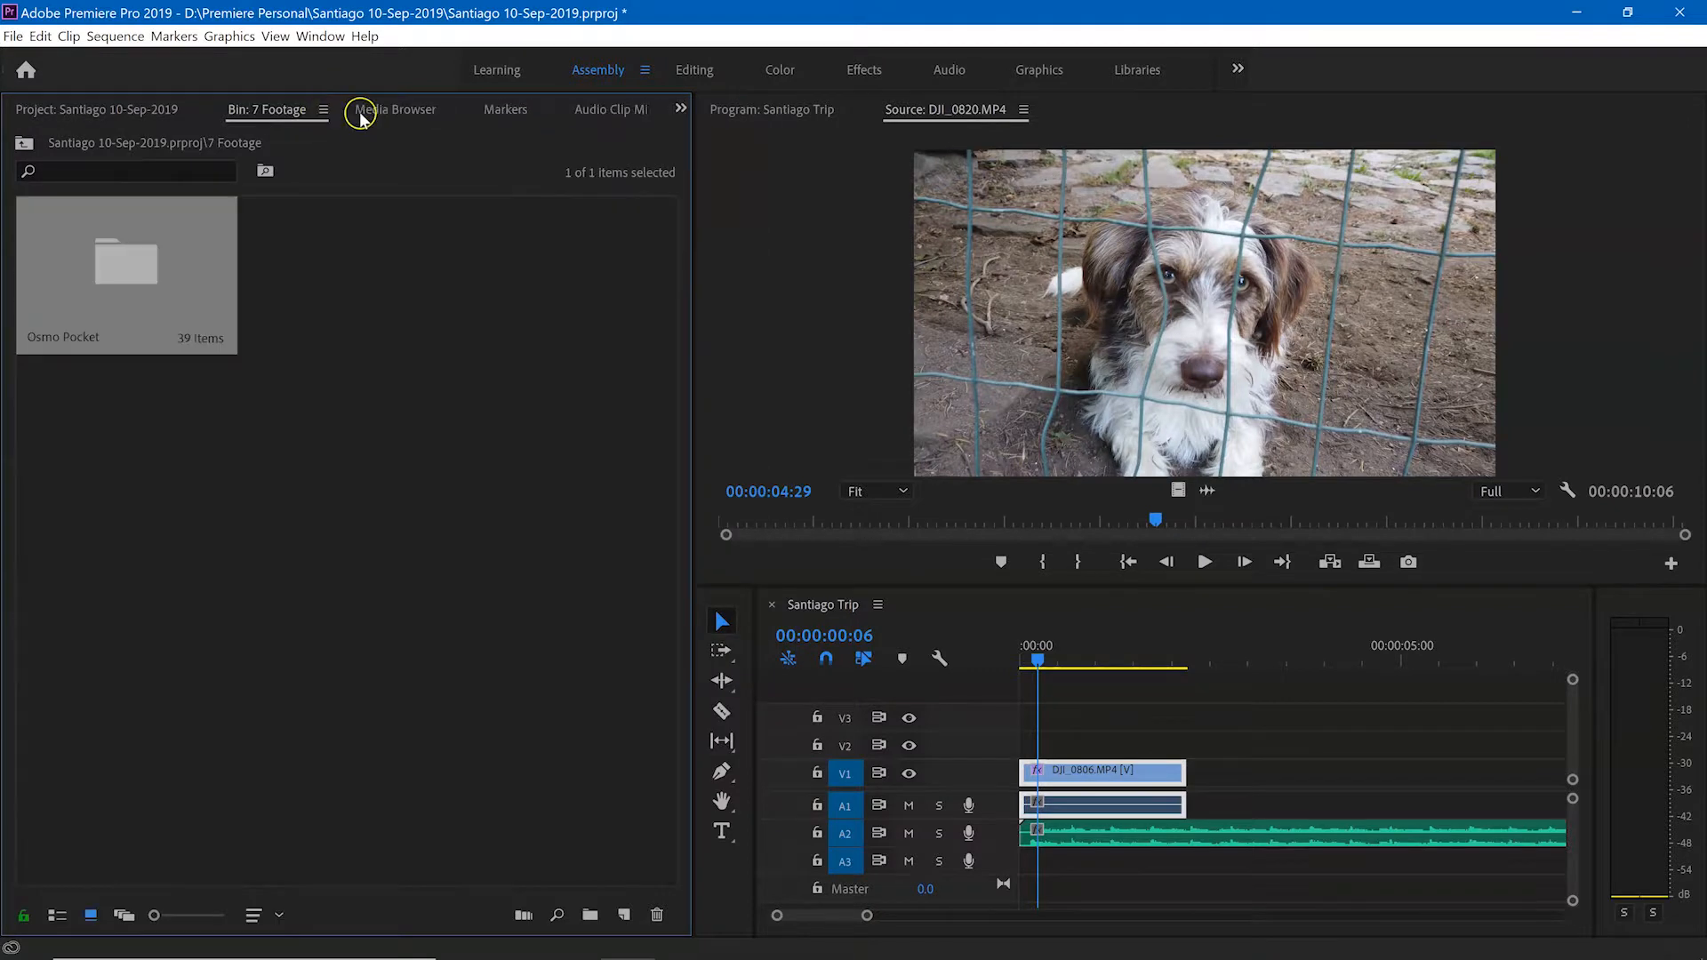
left_click(325, 110)
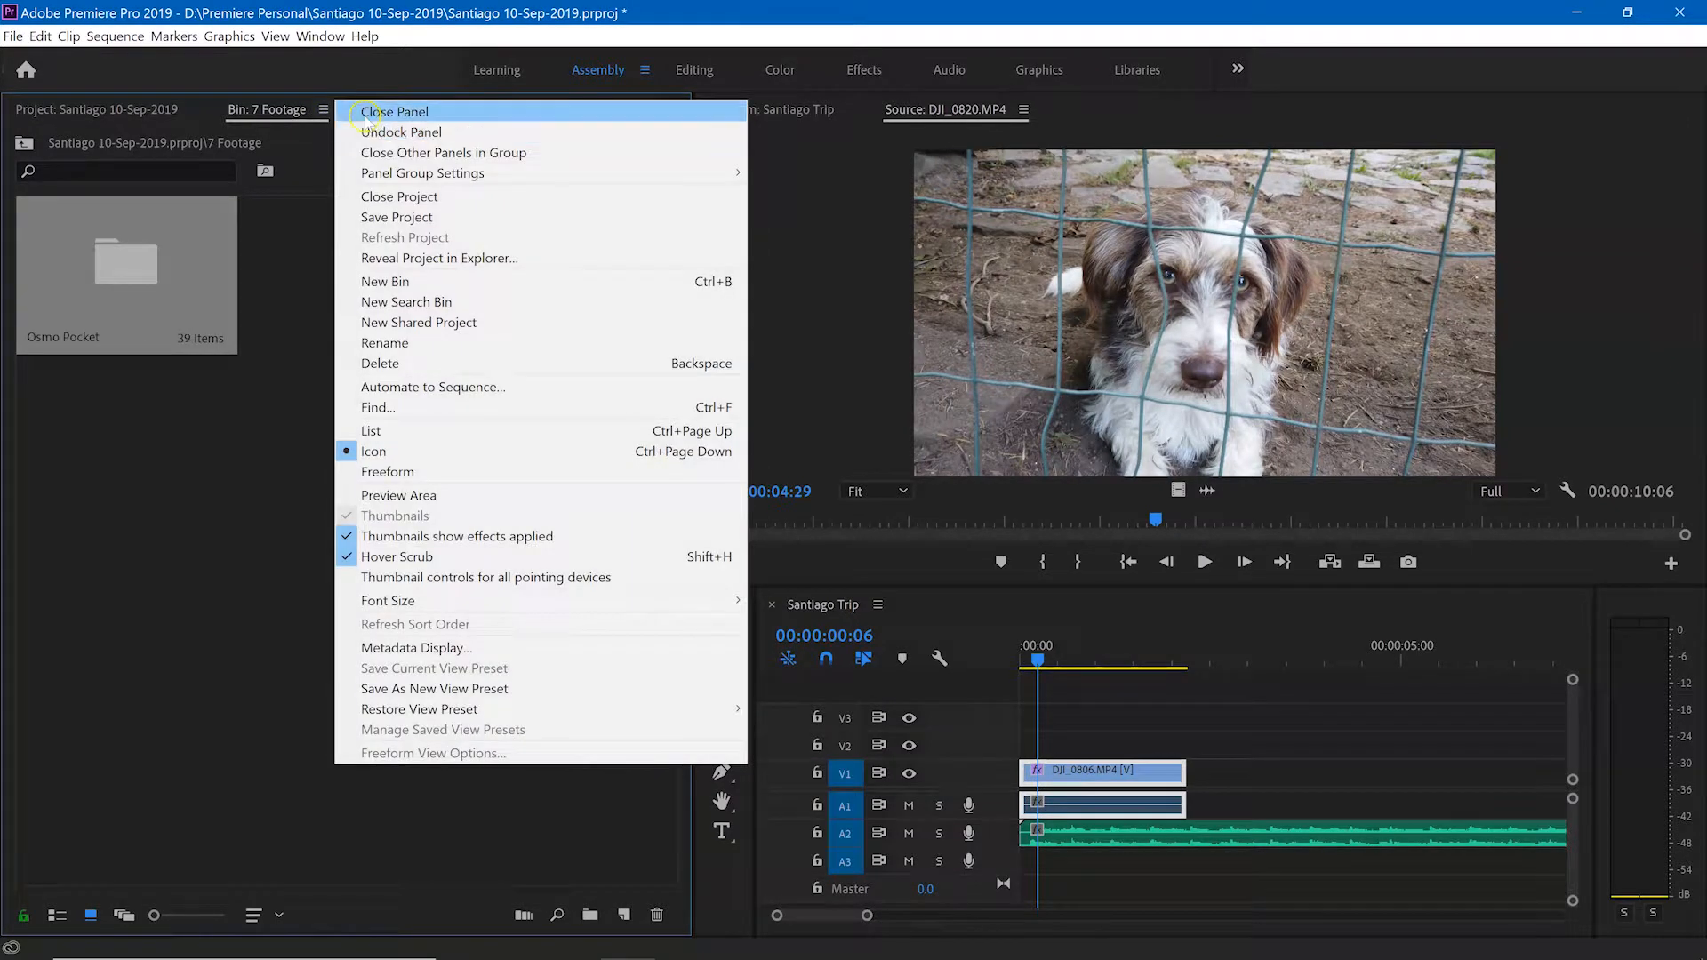
left_click(369, 112)
left_click(258, 381)
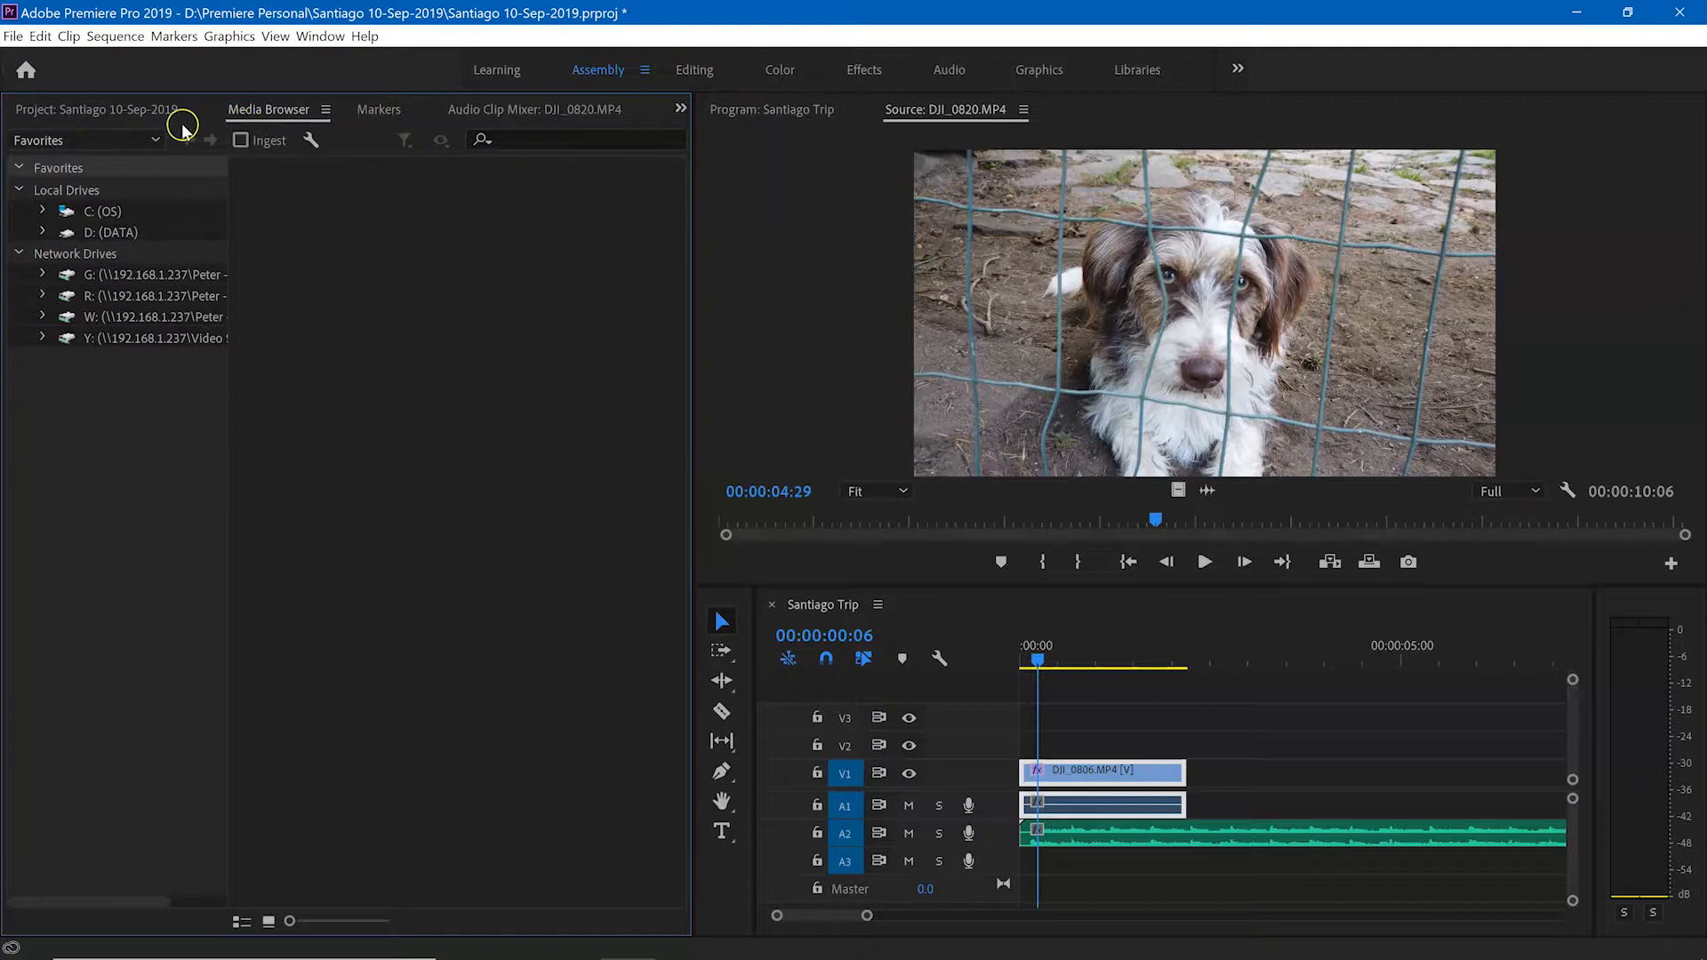
left_click(141, 111)
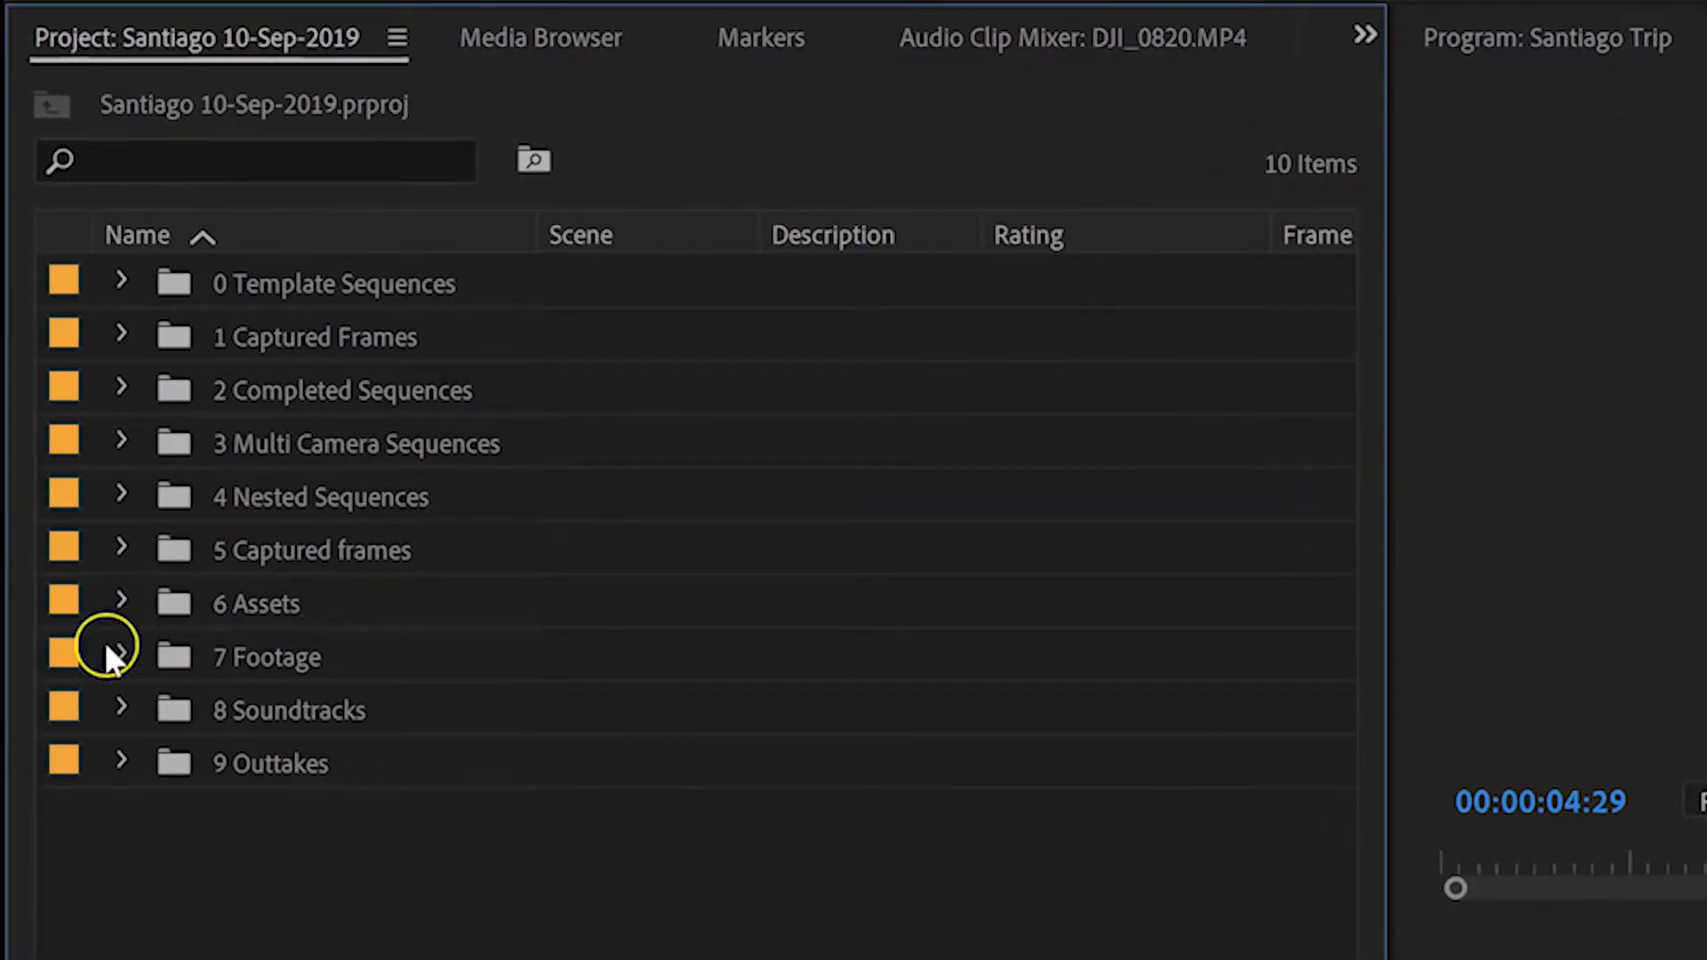
Step: Expand the 7 Footage bin and its Osmo Pocket bin, and widen the Description column to fit the full clip descriptions
left_click(109, 657)
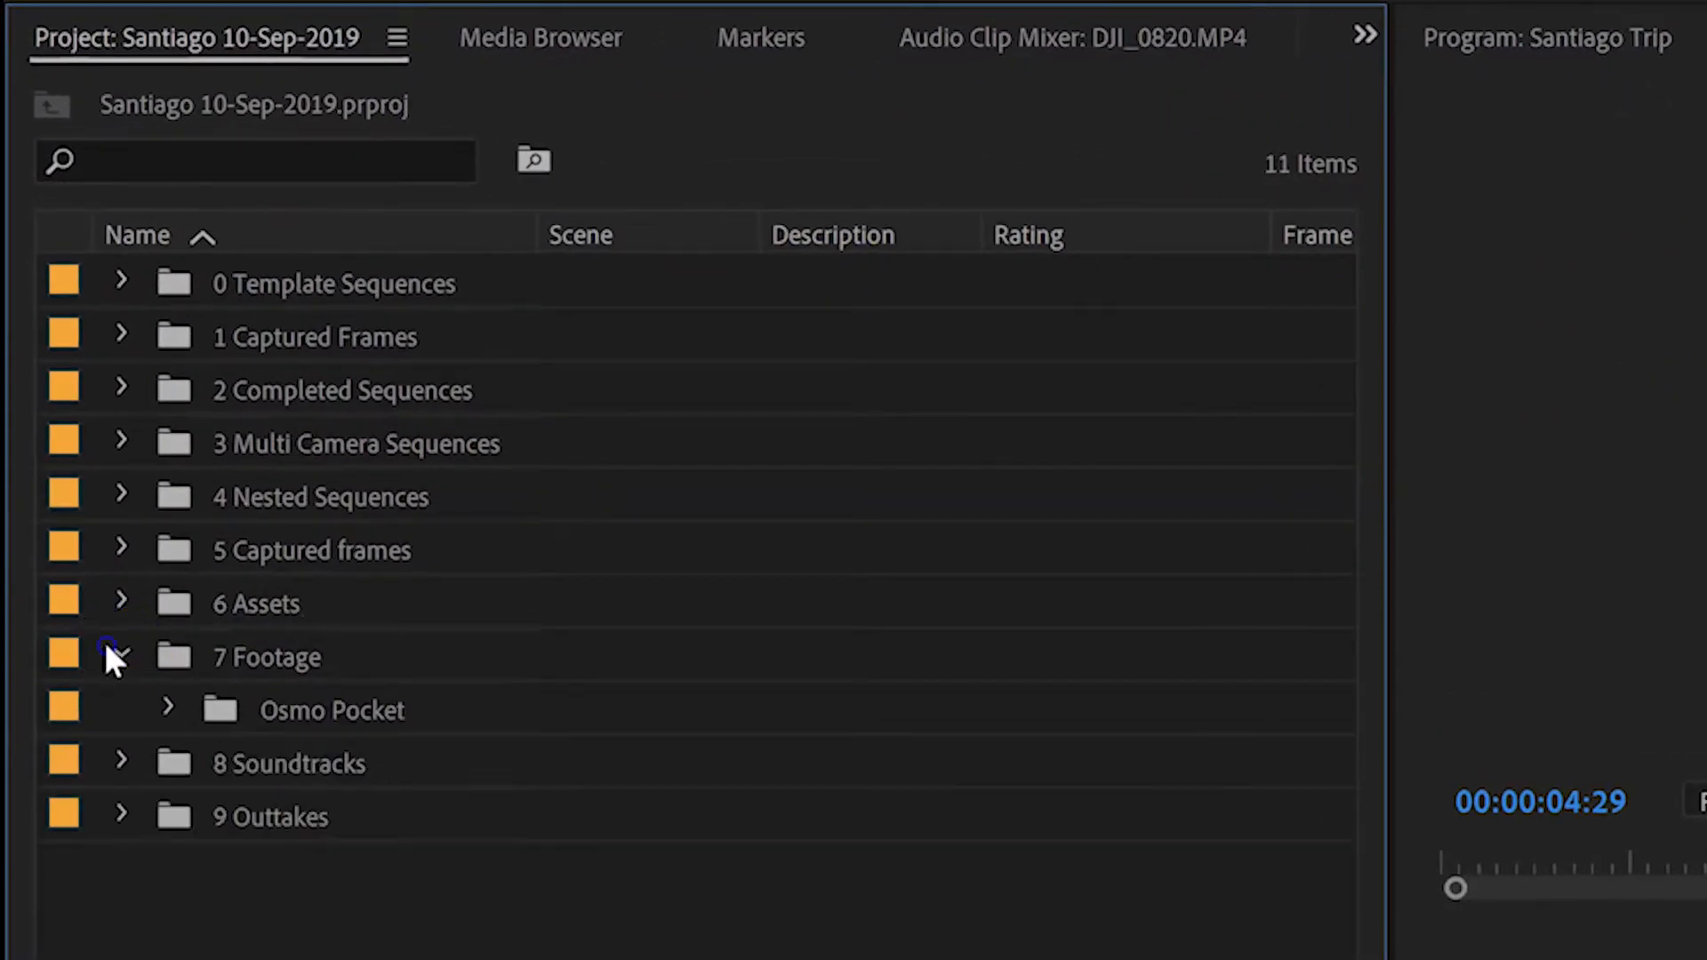
left_click(169, 708)
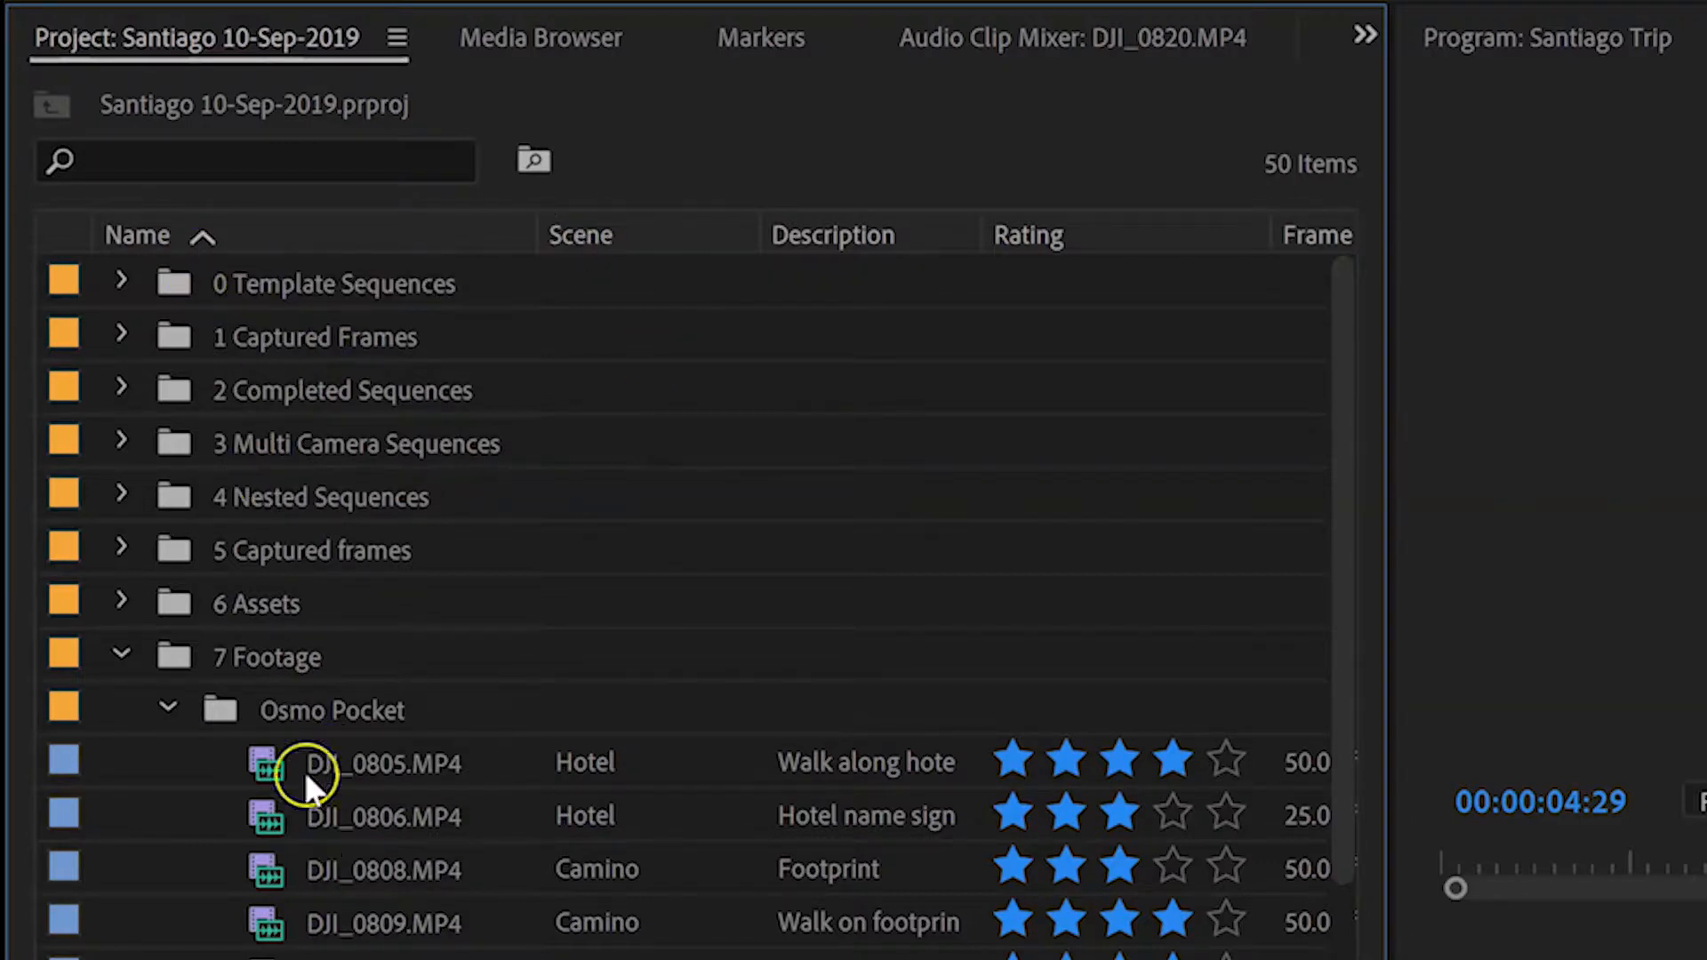
key("ctrl+s")
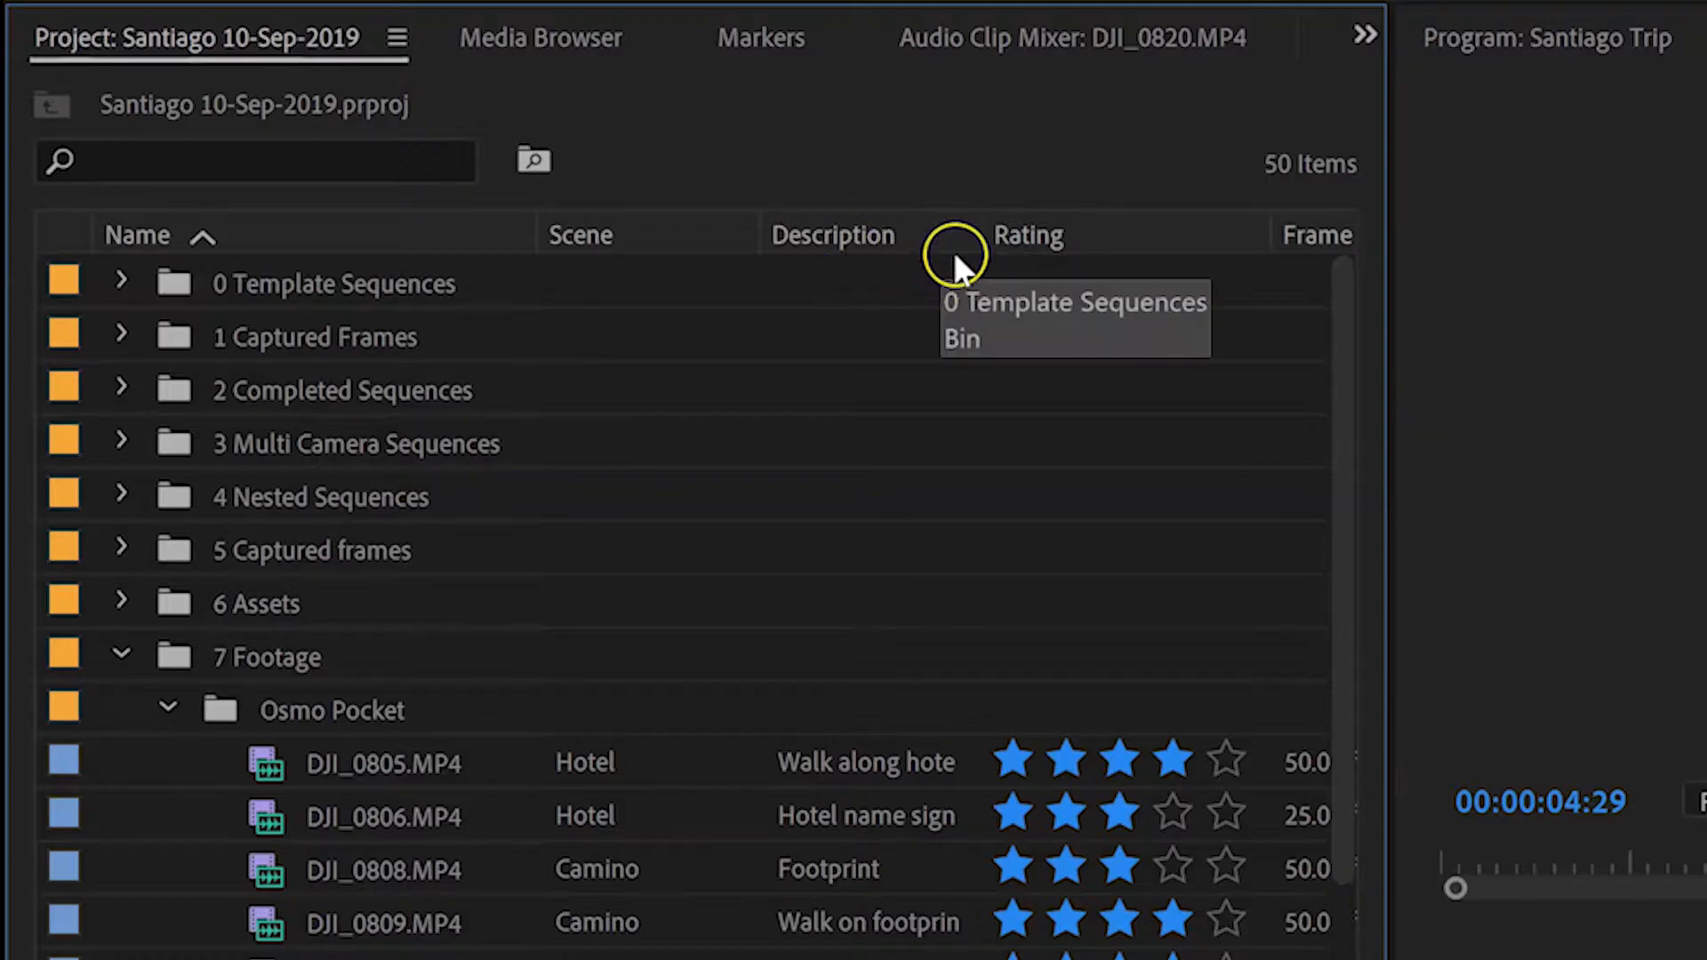
mouse_move(1002, 221)
left_click_drag(979, 232, 1071, 233)
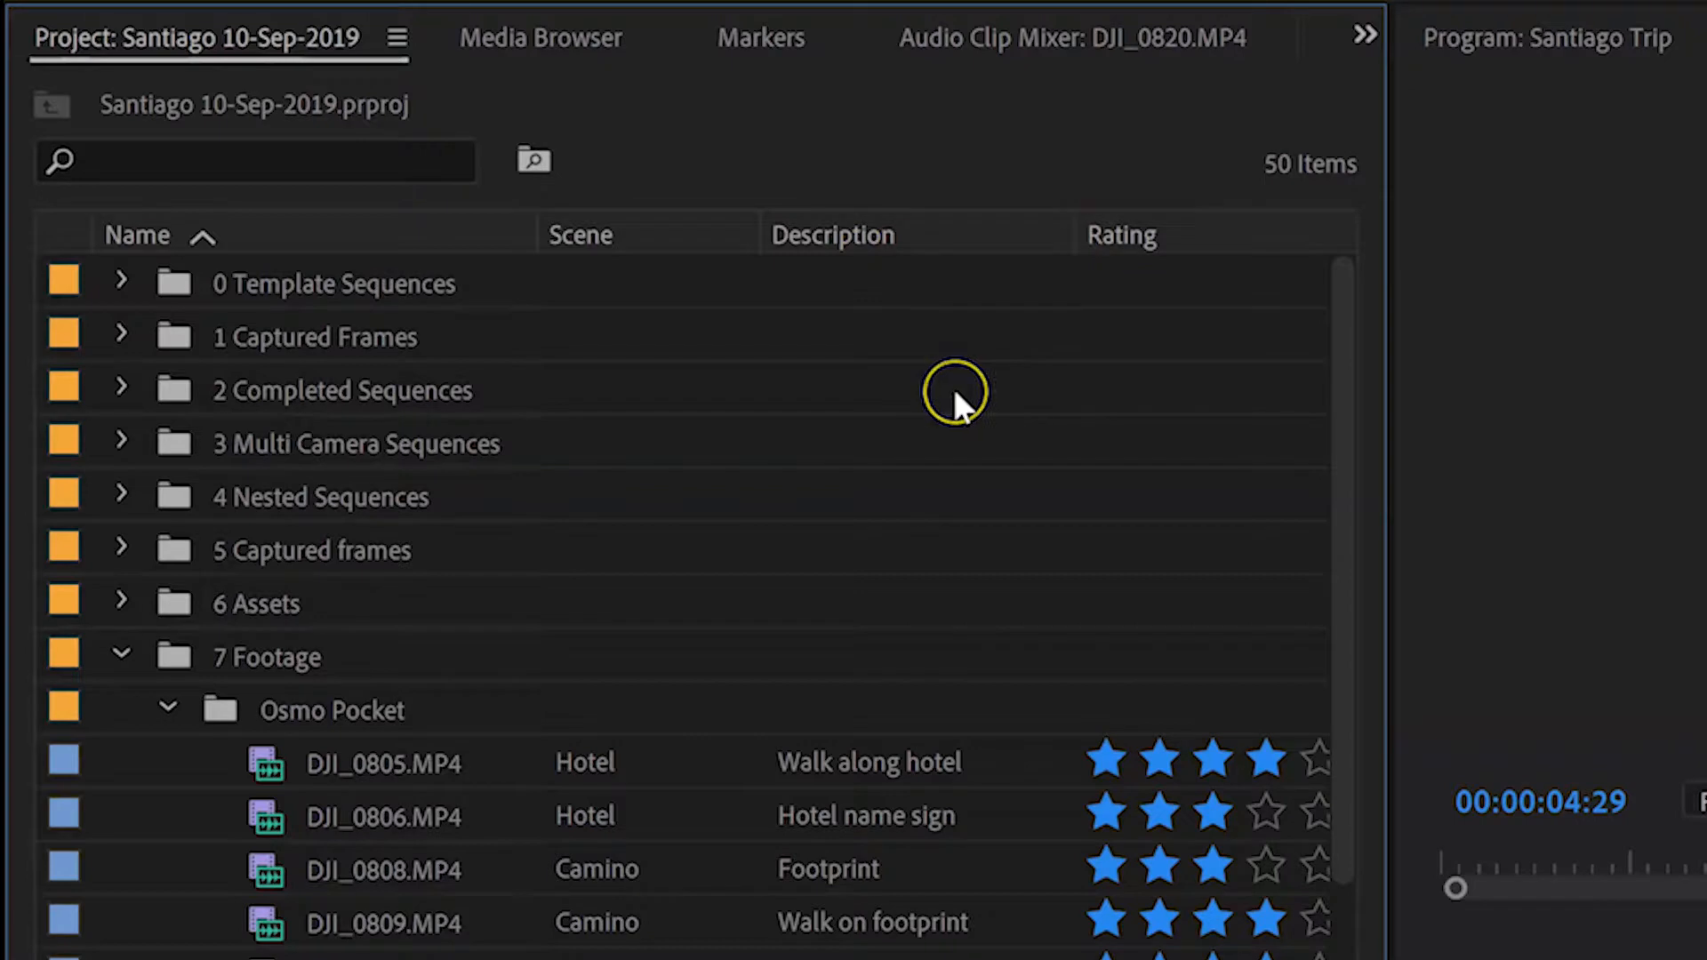
Step: Sort the project items by Rating, reverse the sort order, and restore the ascending sort by Name
left_click(964, 651)
scroll(947, 591, "right", 4)
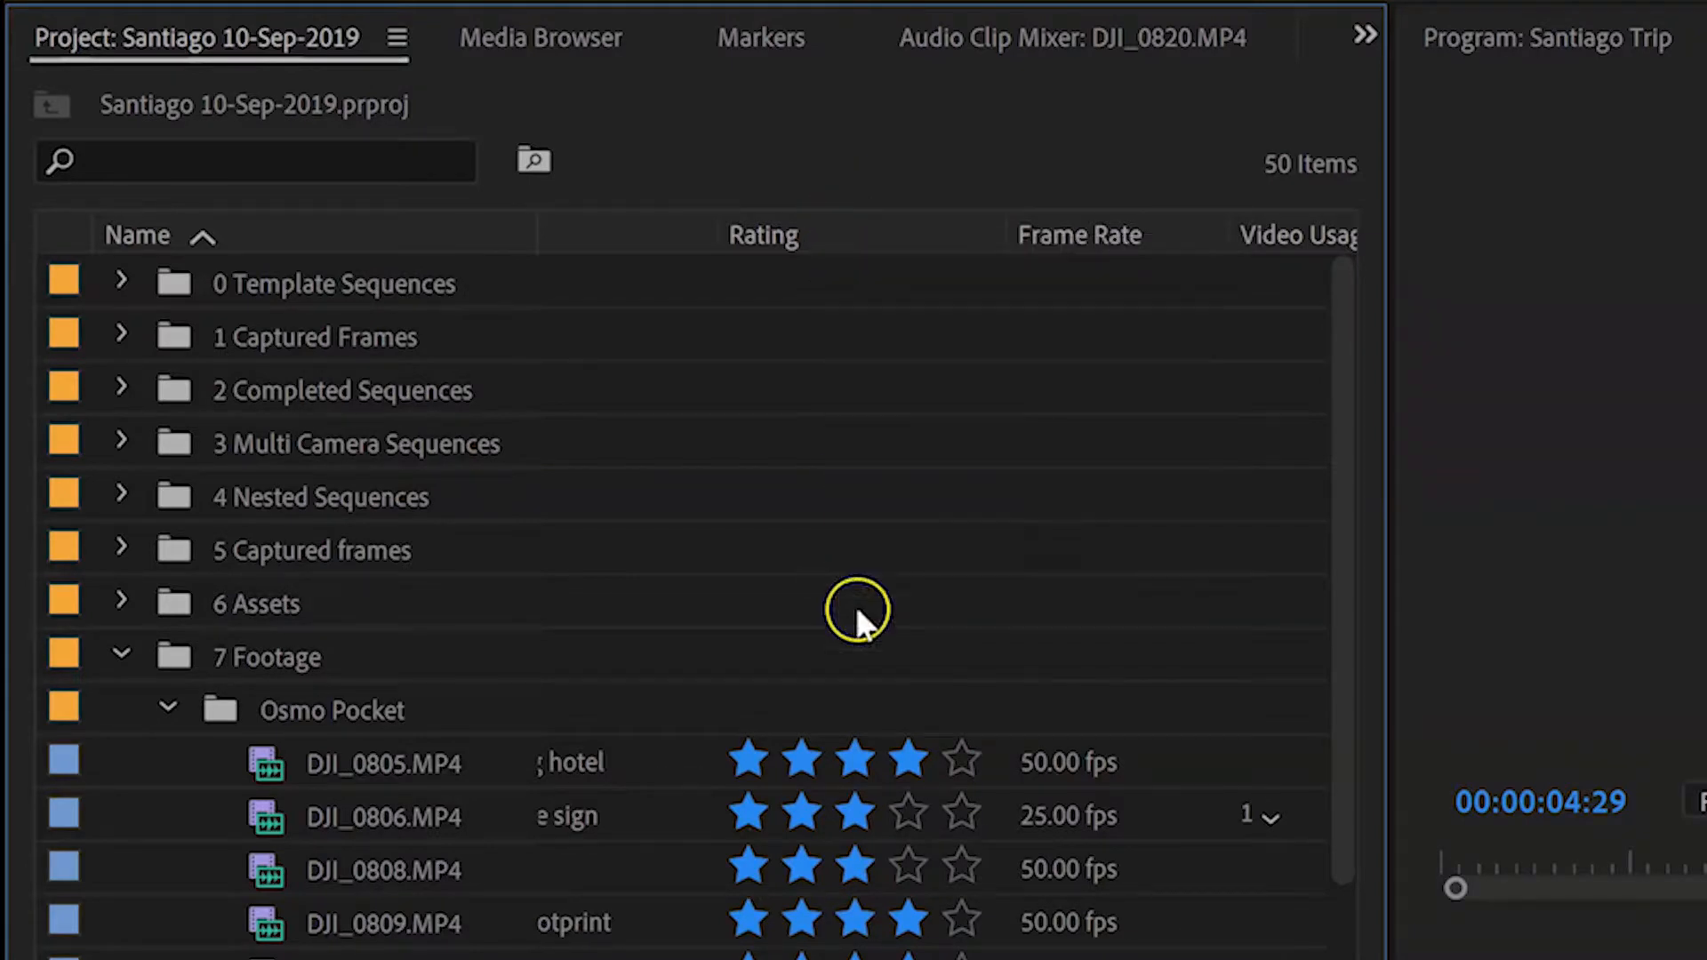
mouse_move(795, 216)
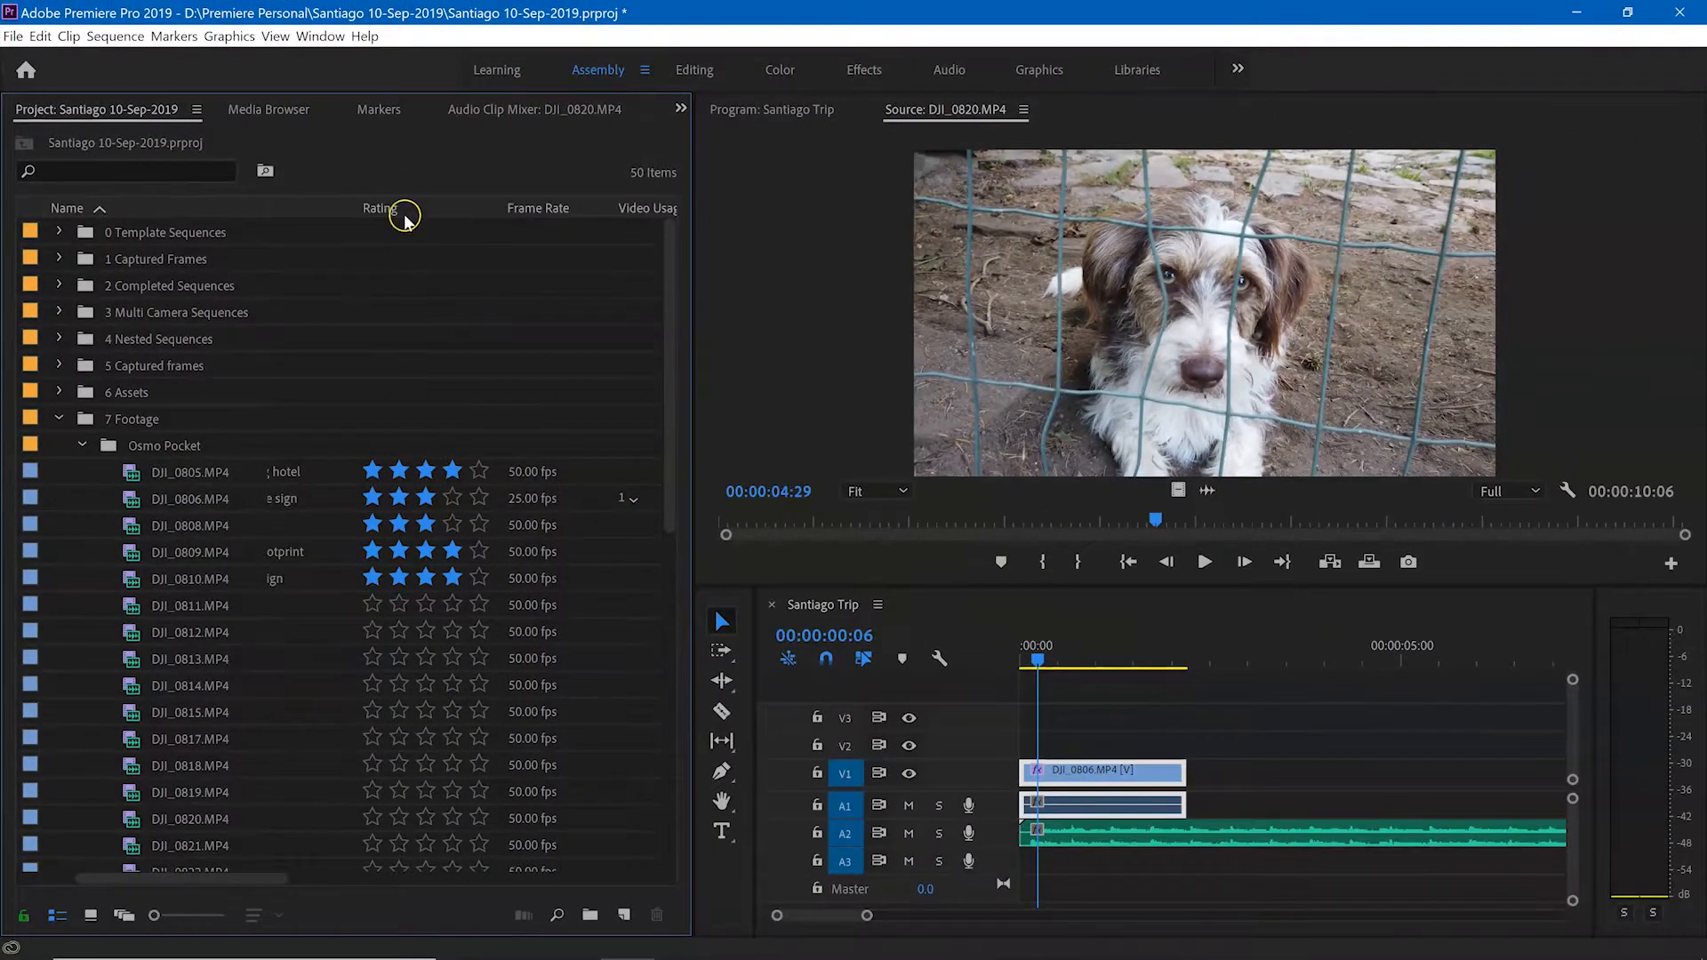
mouse_move(797, 250)
left_click(405, 211)
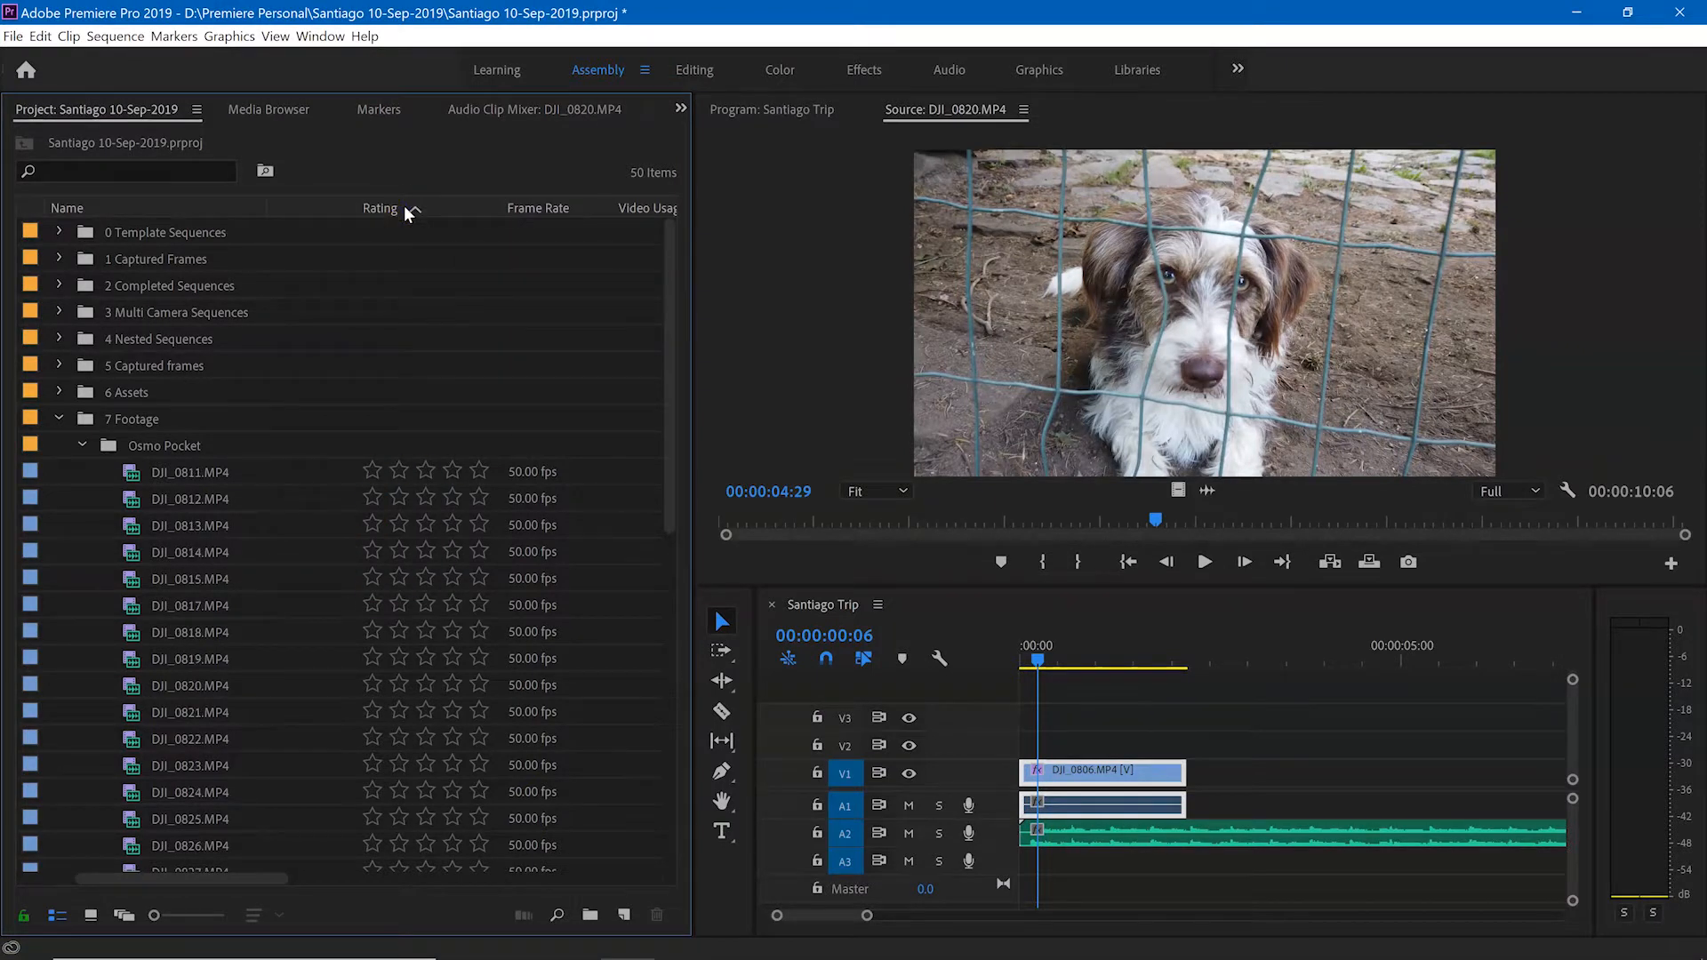
left_click(418, 216)
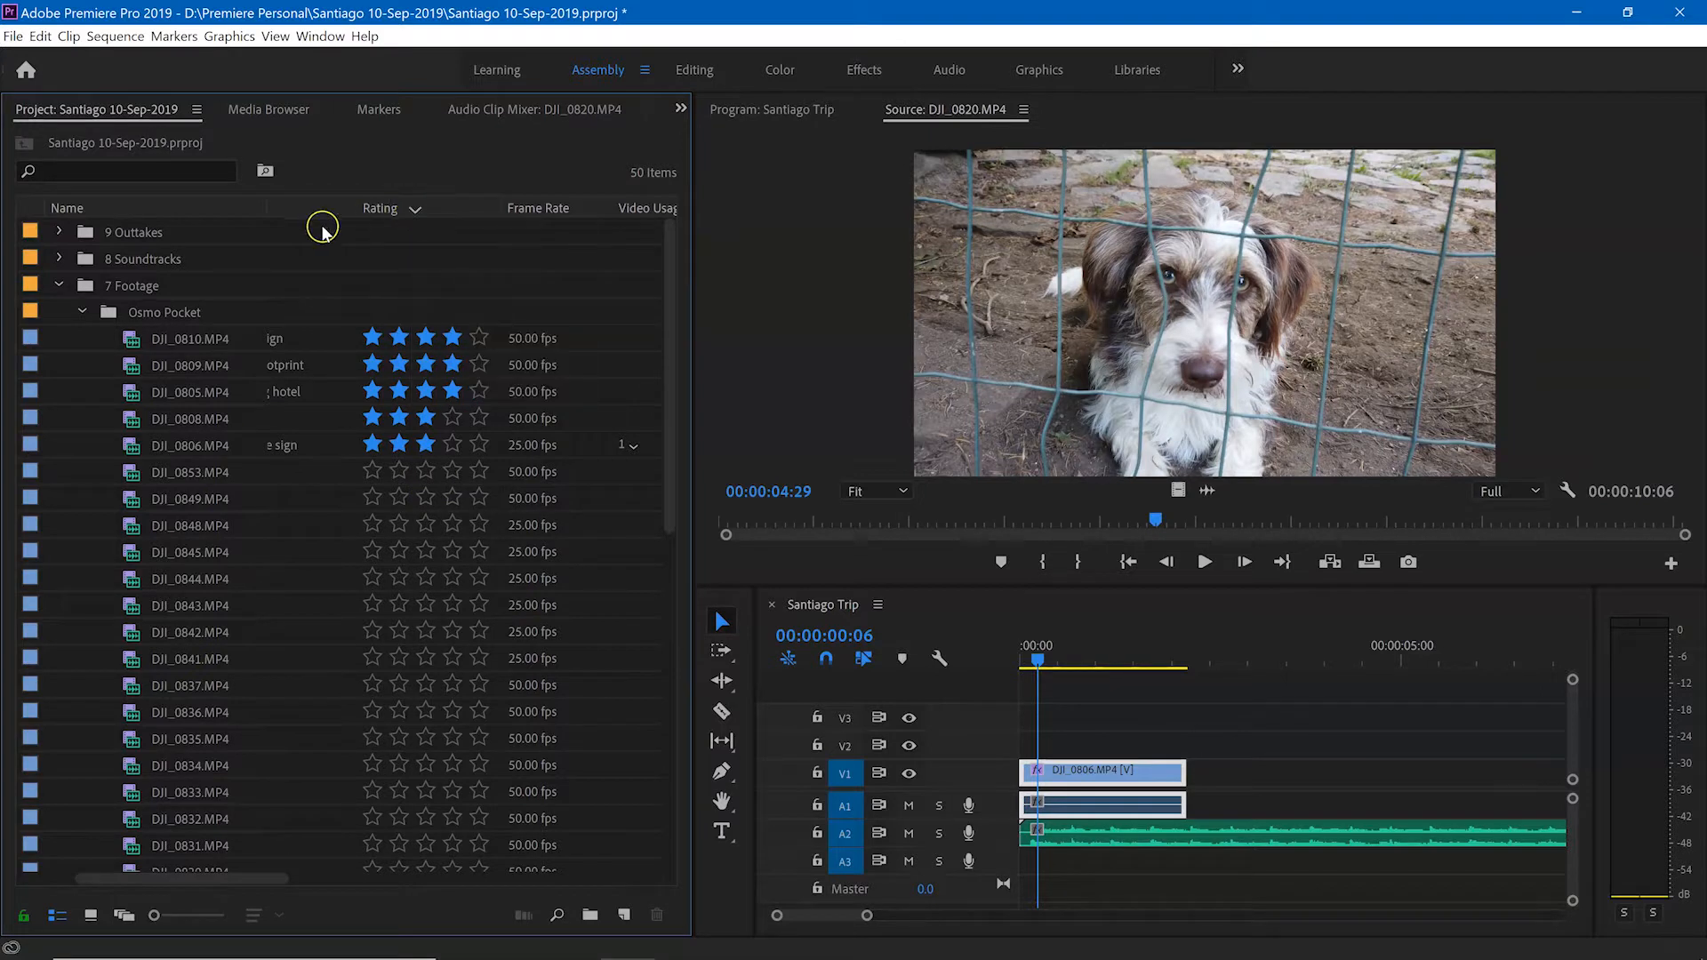
left_click(119, 205)
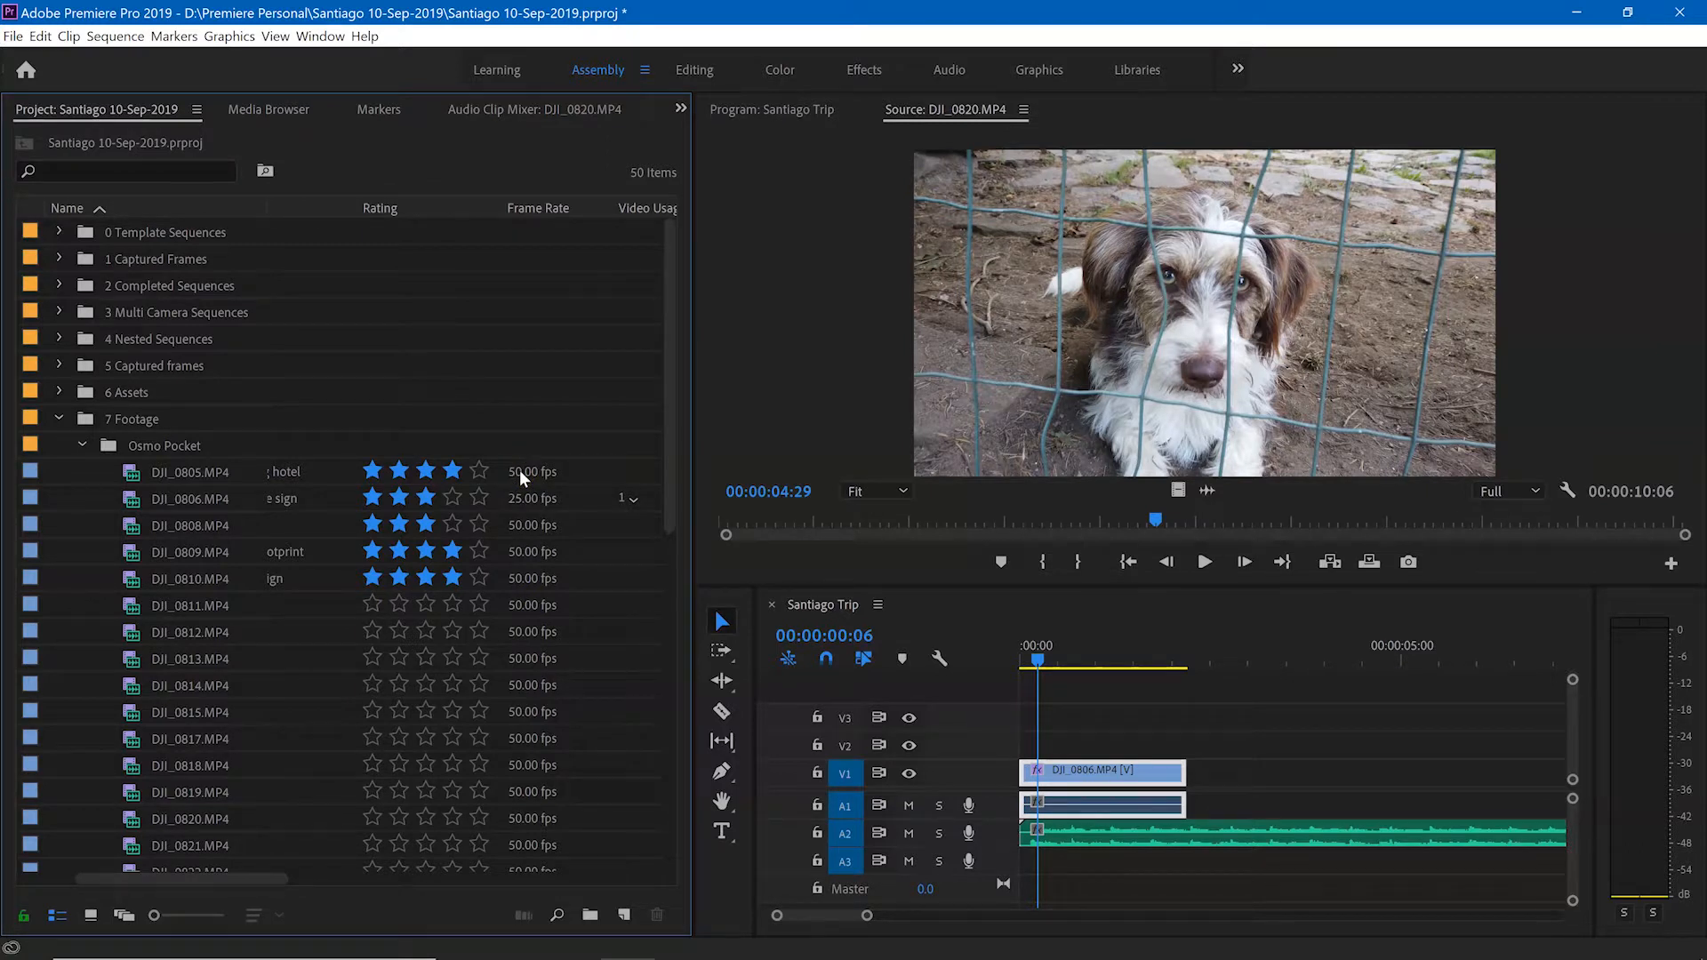
Step: Check where clip DJI_0806.MP4 is used through its Video Usage entry and choose the Santiago Trip listing
left_click(519, 498)
left_click_drag(258, 883, 320, 868)
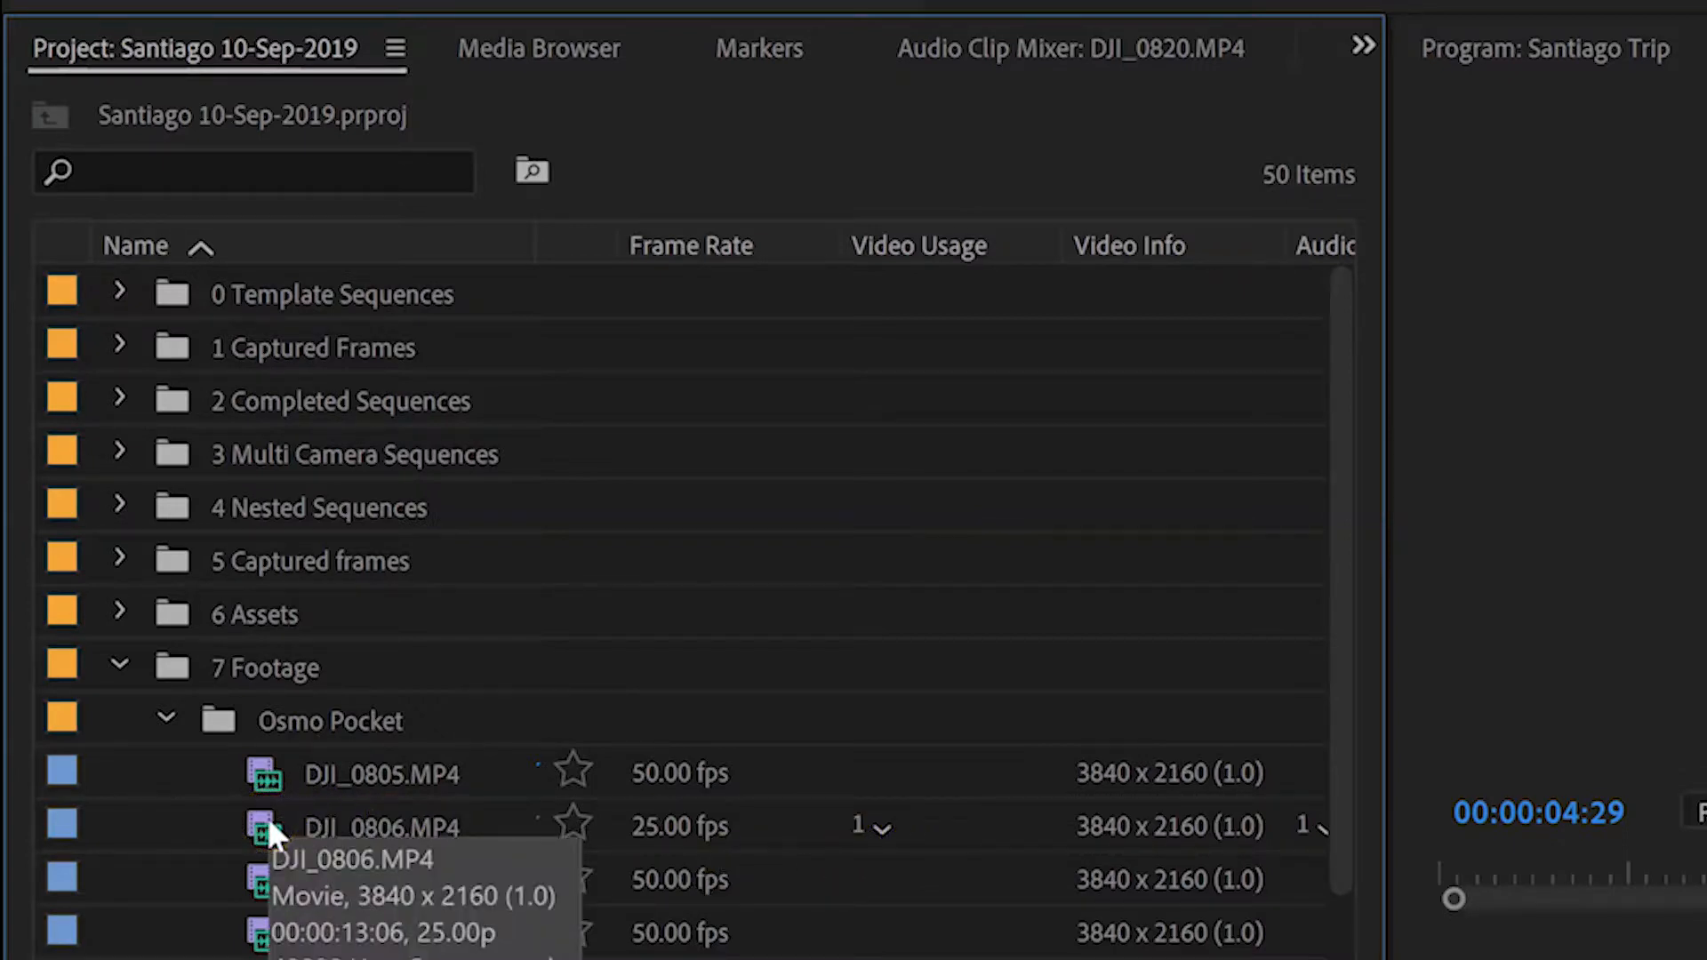
left_click(879, 832)
left_click(939, 872)
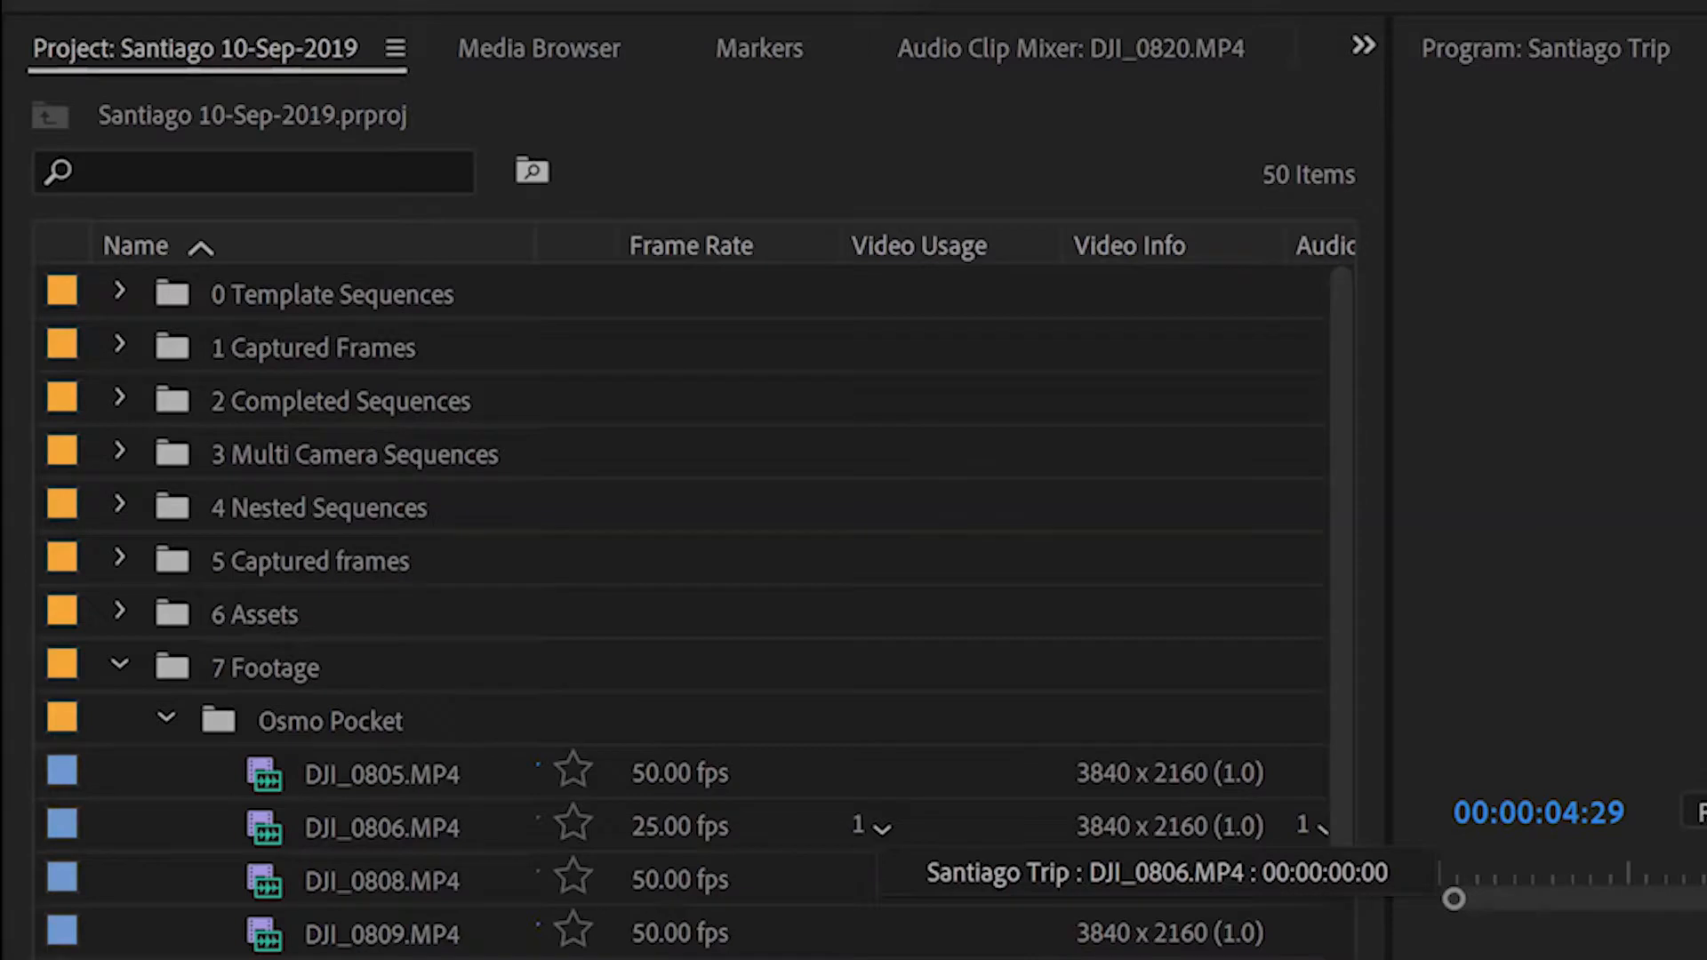
Step: Examine the remaining metadata columns of the Osmo Pocket clips, from Video Info and Audio Usage through Status, Good, Hide and Proxy
left_click_drag(300, 881, 345, 880)
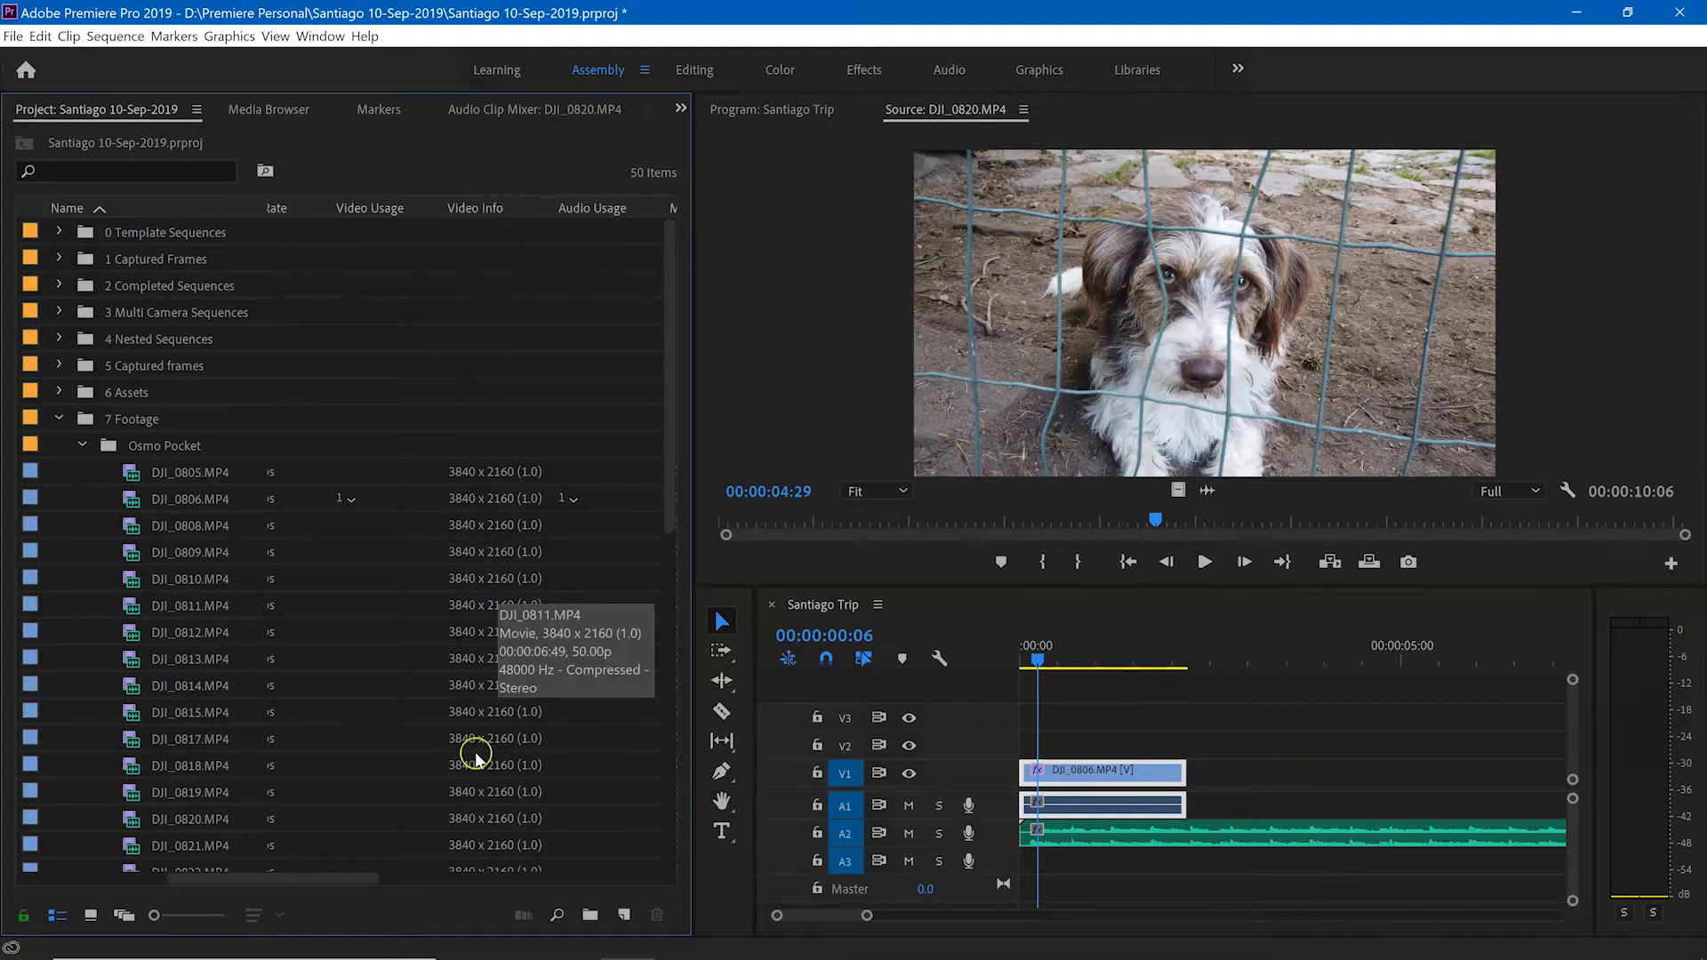
left_click_drag(360, 878, 392, 877)
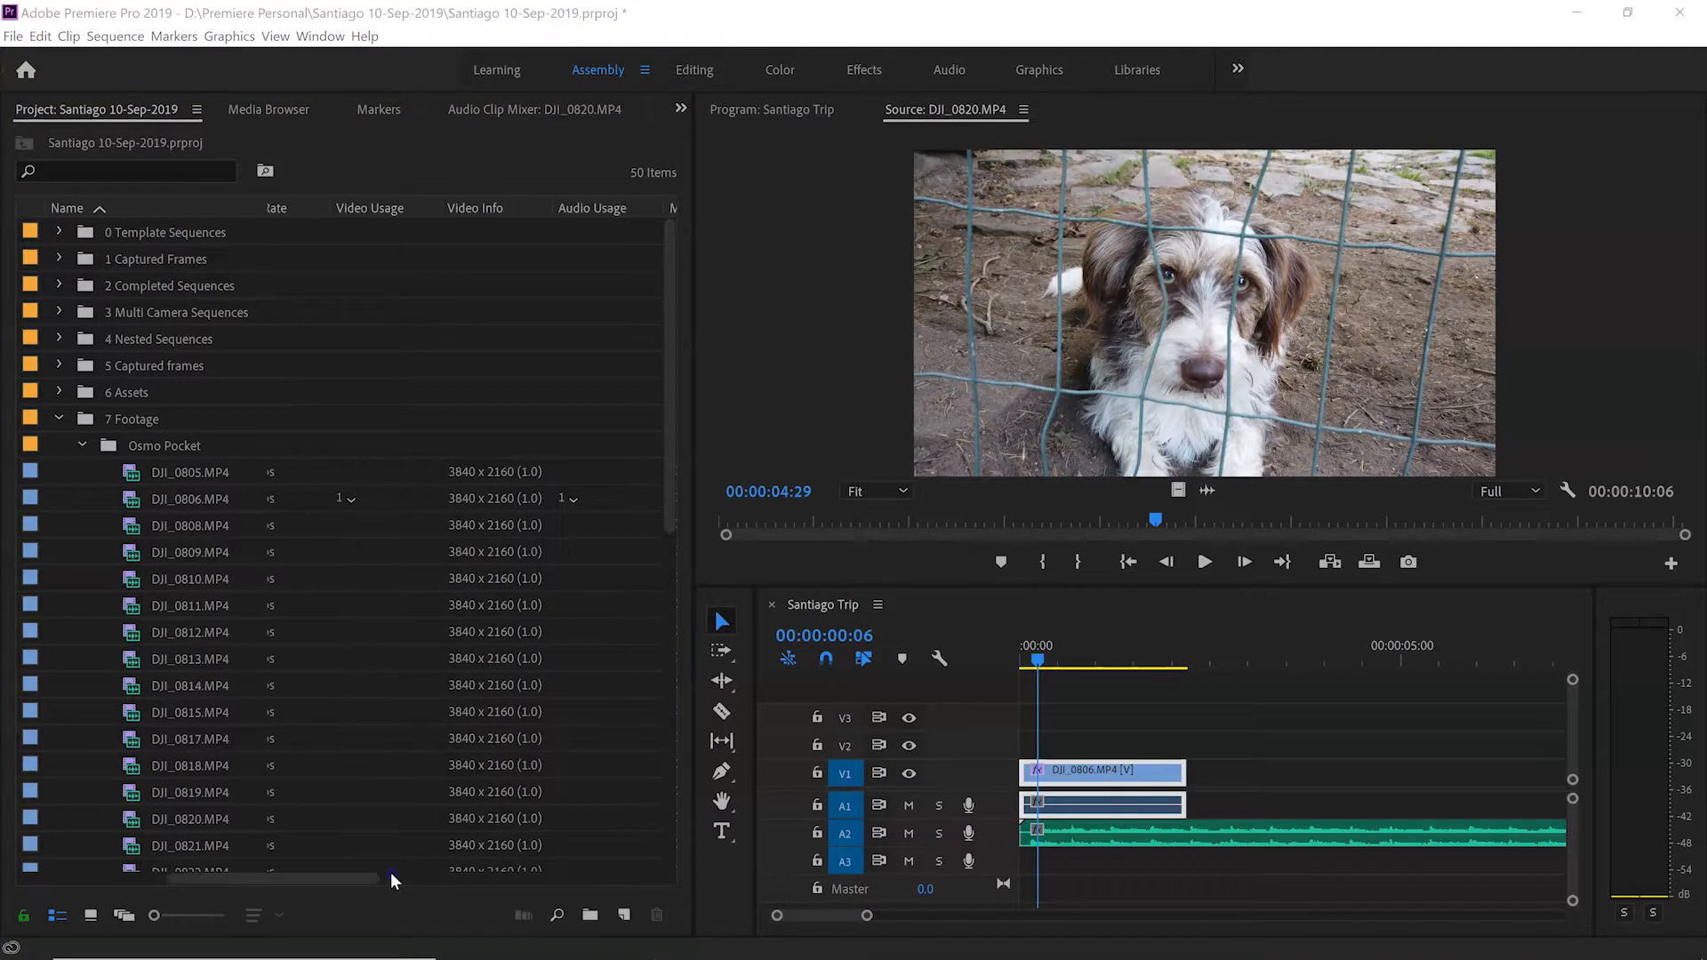
left_click_drag(355, 878, 546, 868)
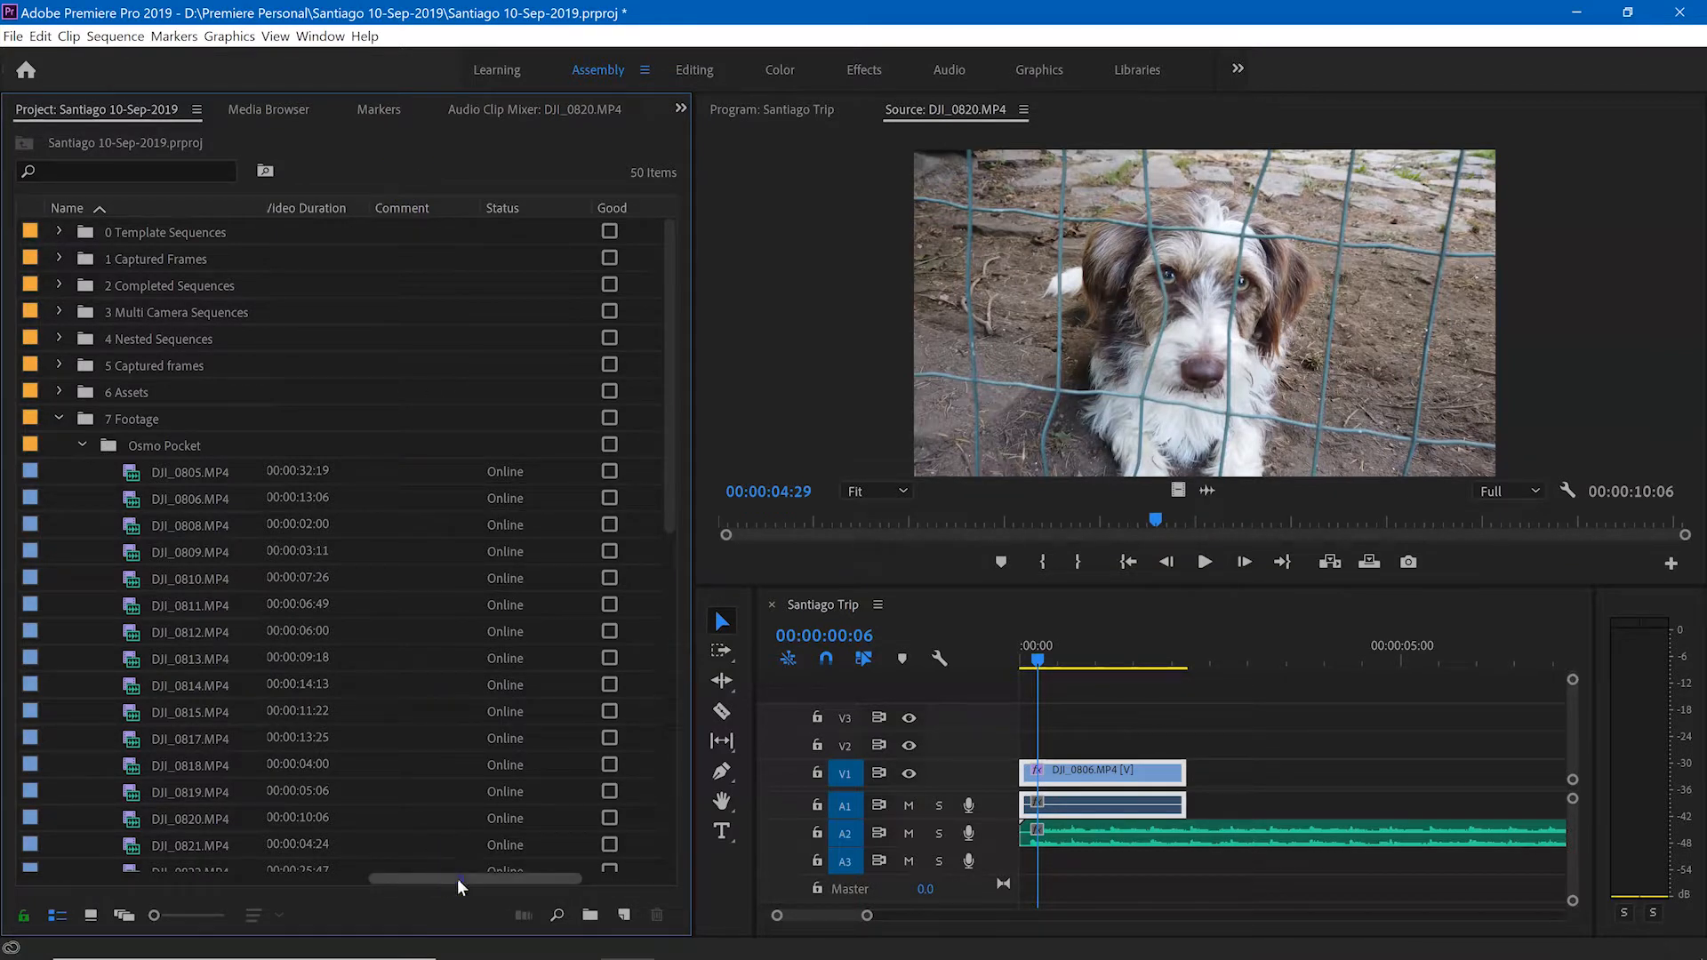
left_click_drag(458, 879, 492, 877)
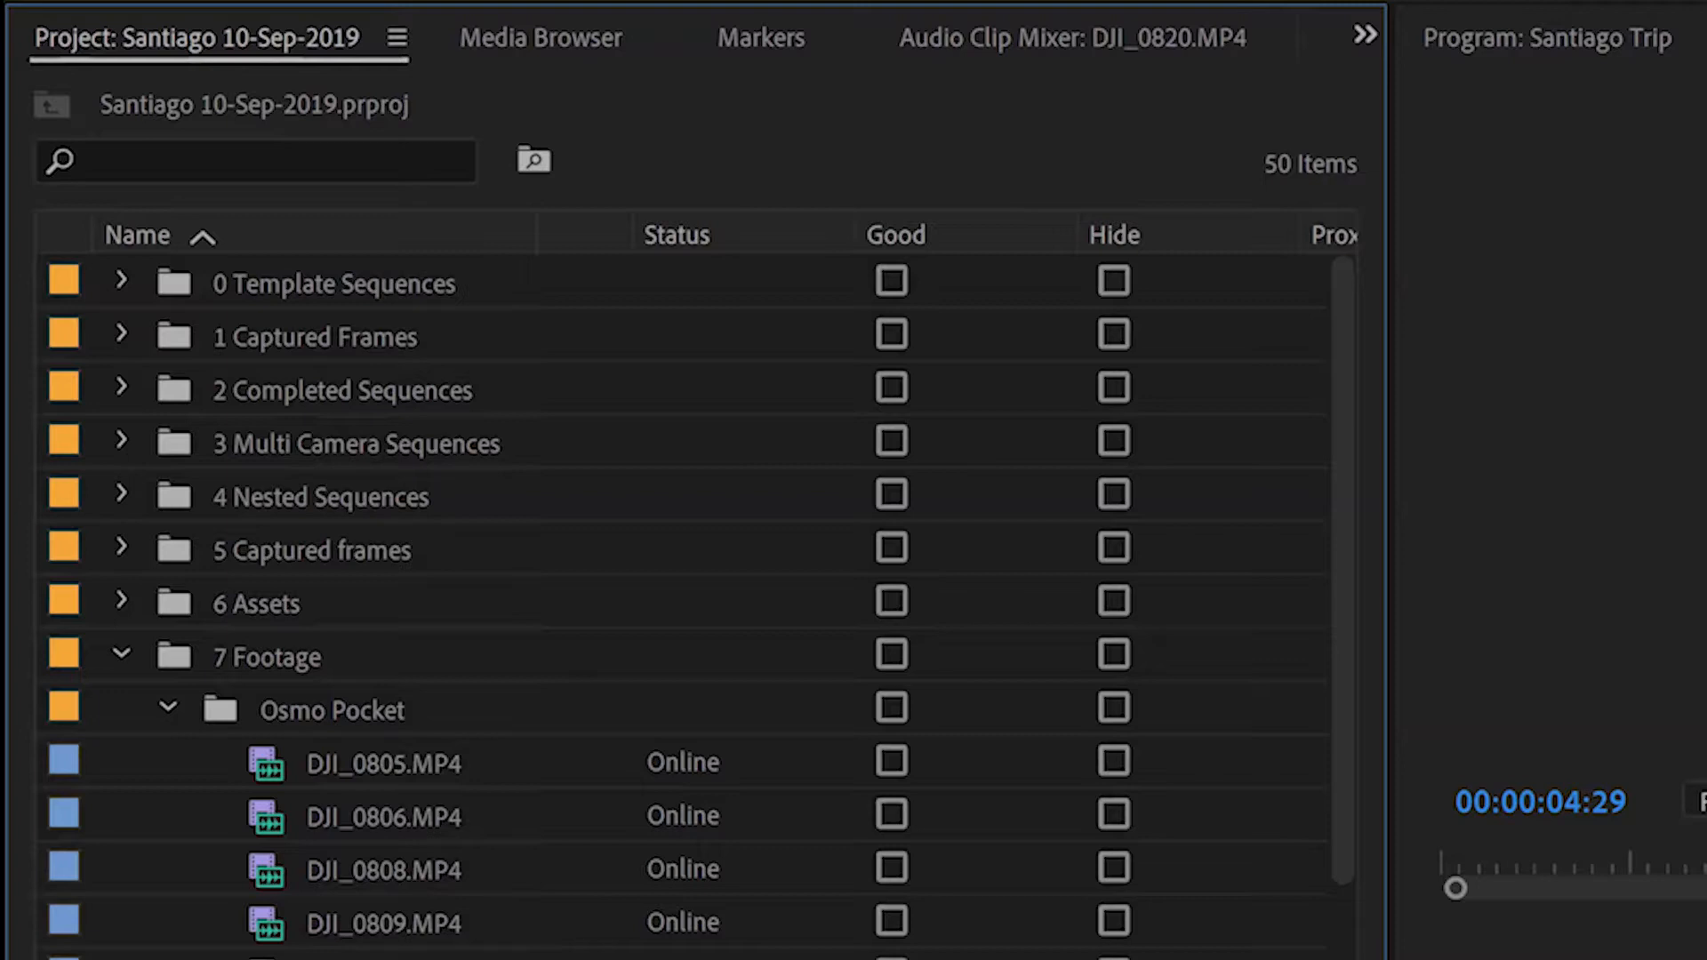
scroll(953, 590, "right", 4)
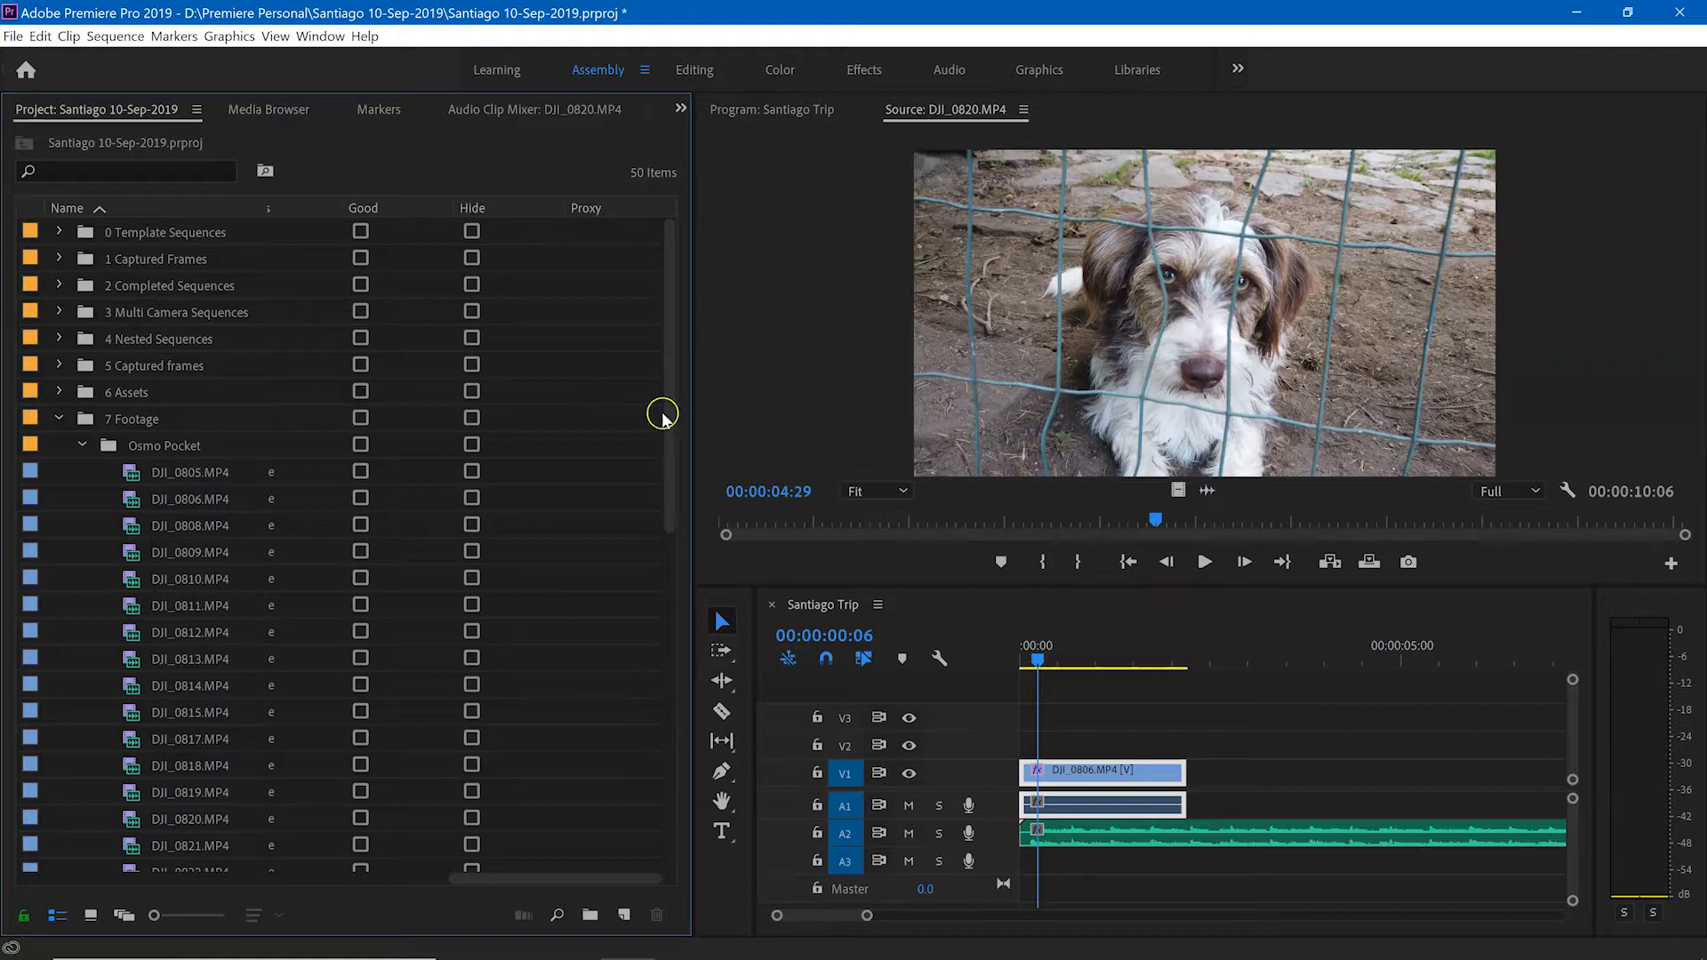
mouse_move(669, 412)
left_mouse_down()
mouse_move(681, 738)
mouse_move(690, 416)
left_mouse_up()
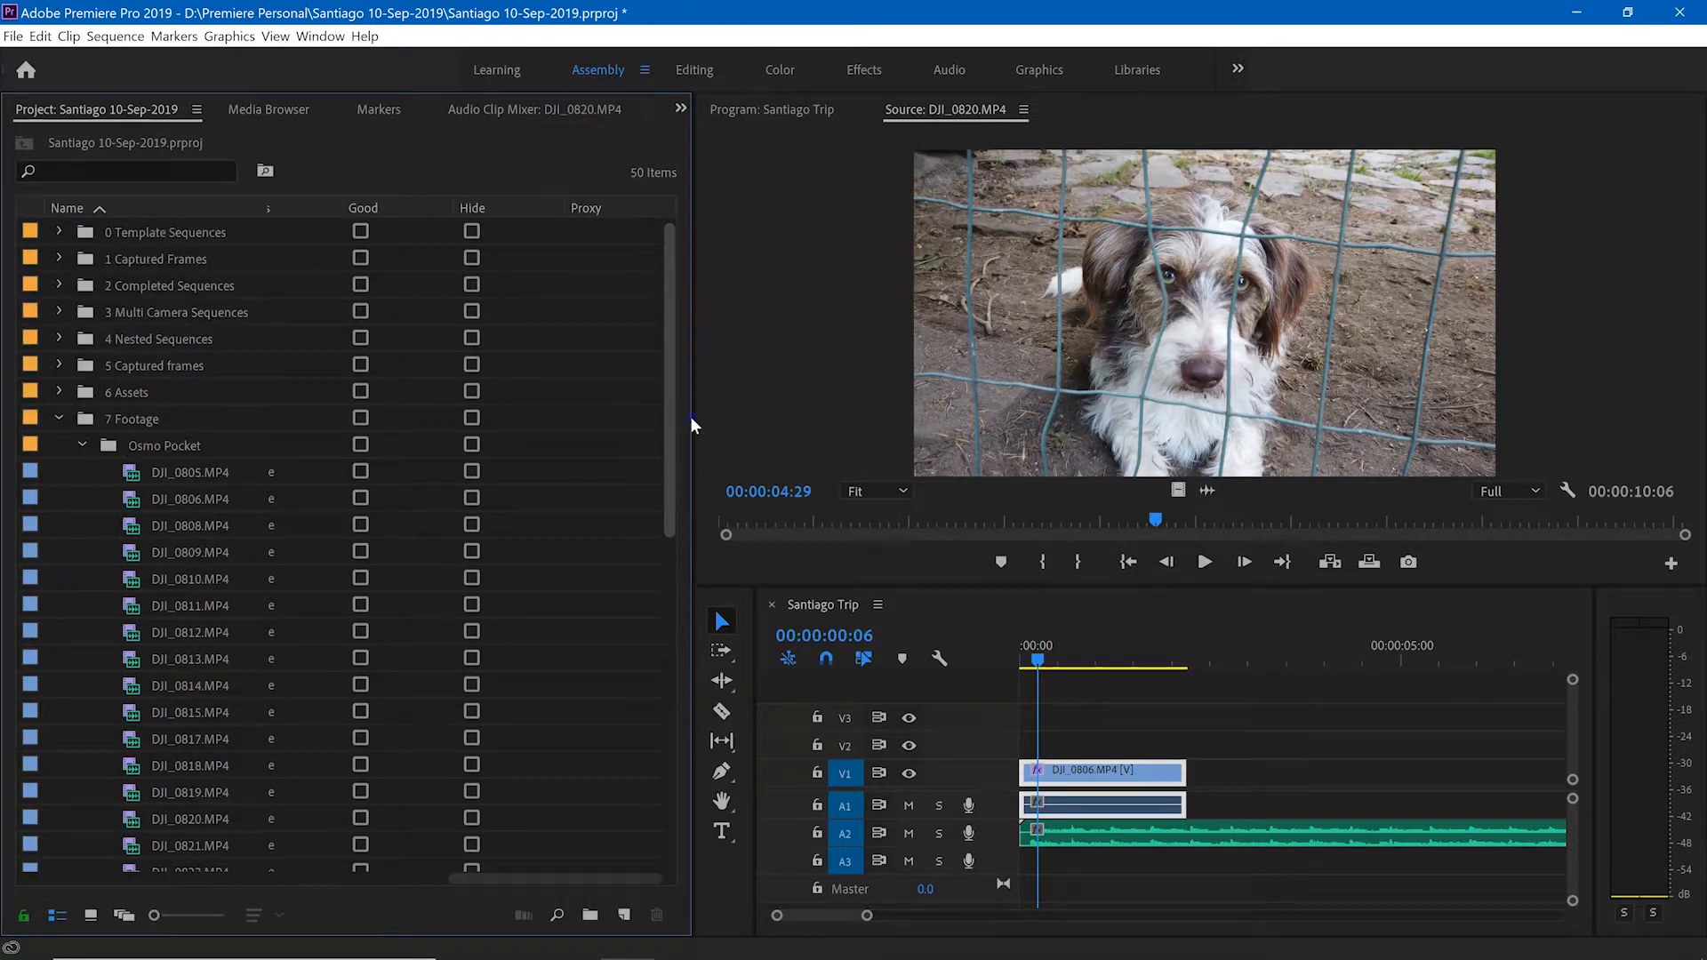
Step: Collapse the Osmo Pocket and 7 Footage bins and expand both again
left_click(82, 445)
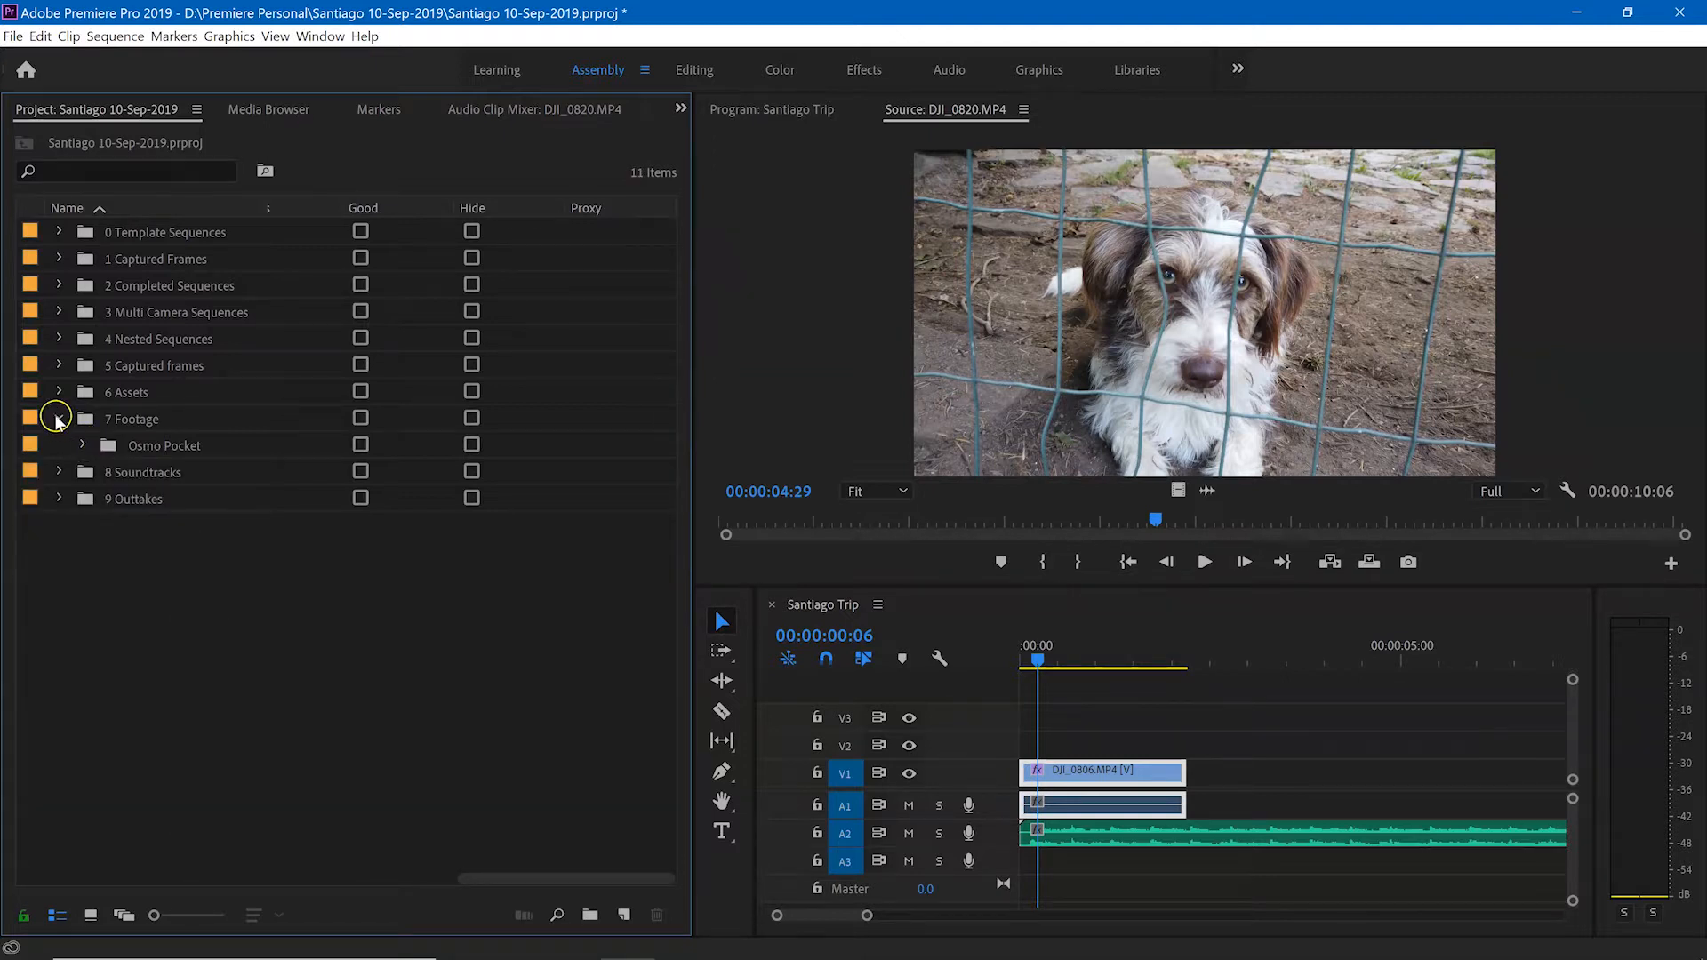
left_click(57, 418)
left_click_drag(474, 875, 237, 874)
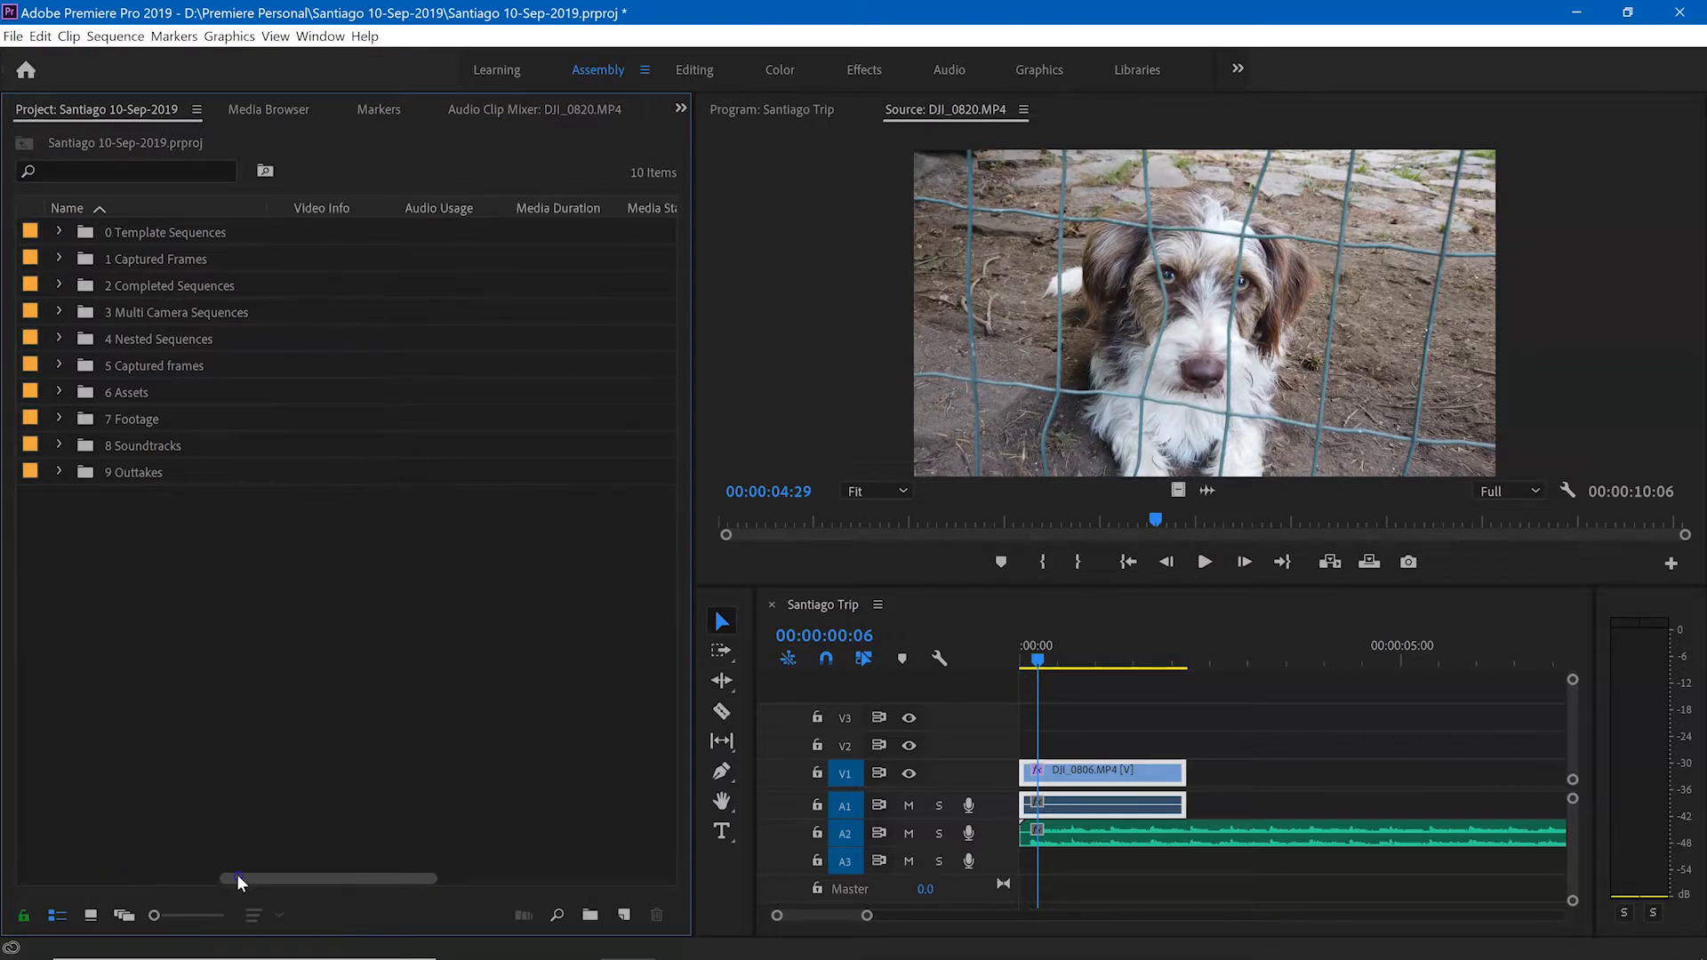
left_click(59, 418)
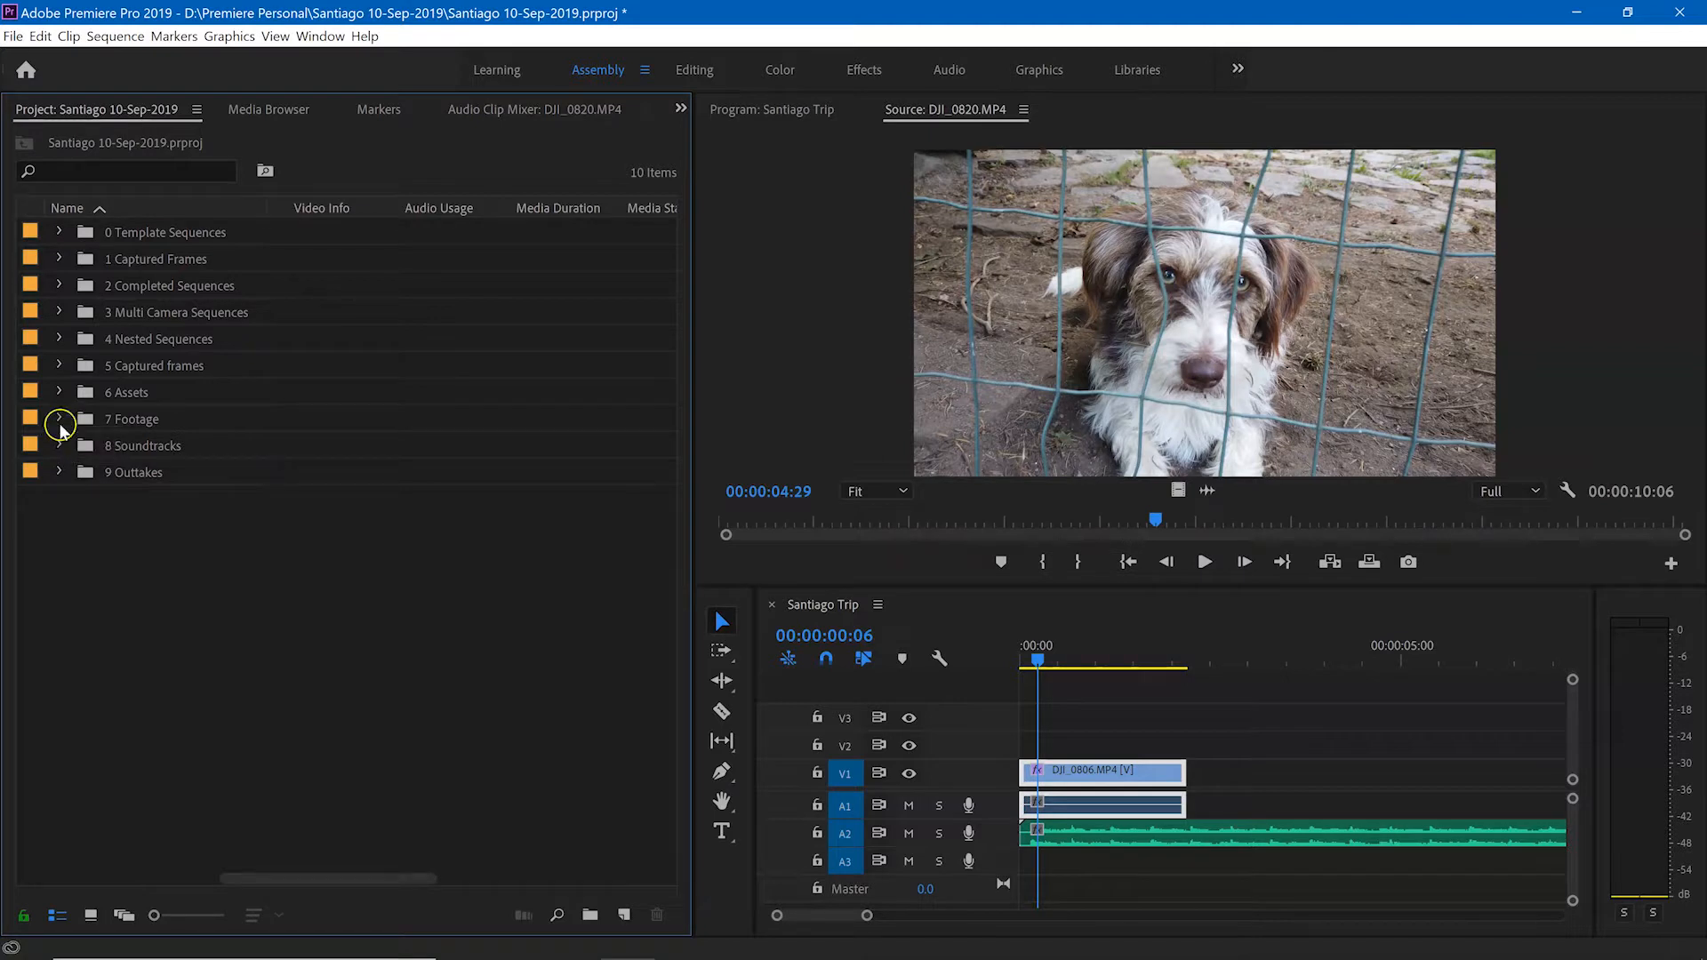
left_click(92, 444)
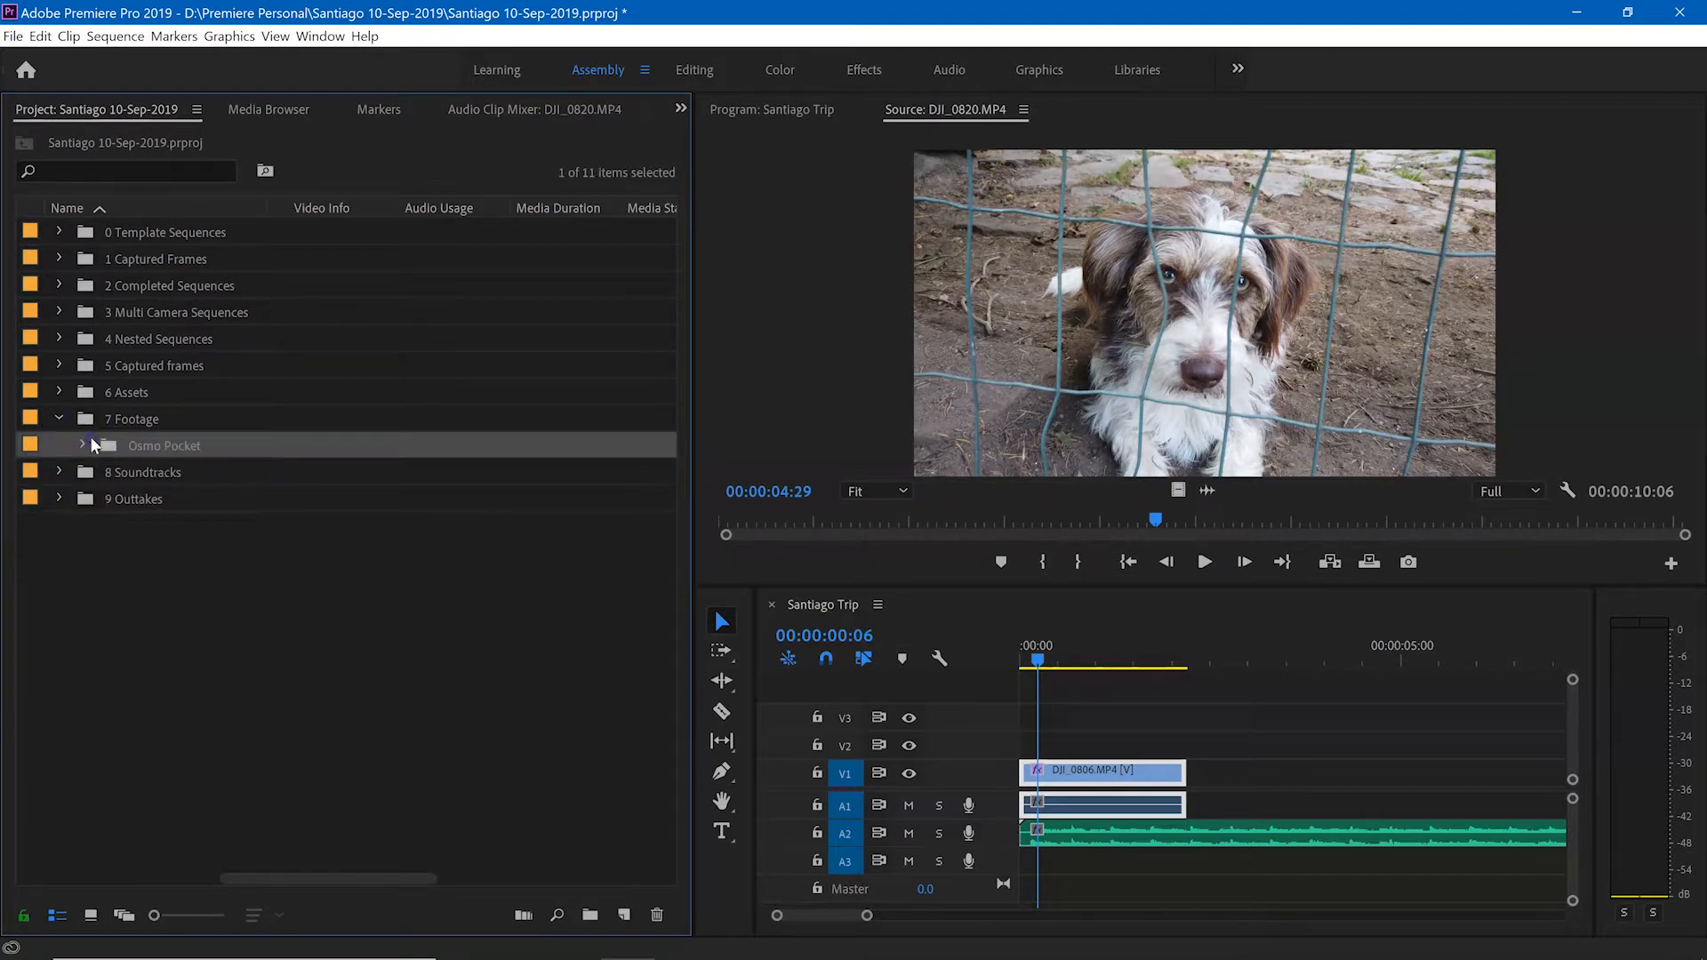
left_click(84, 442)
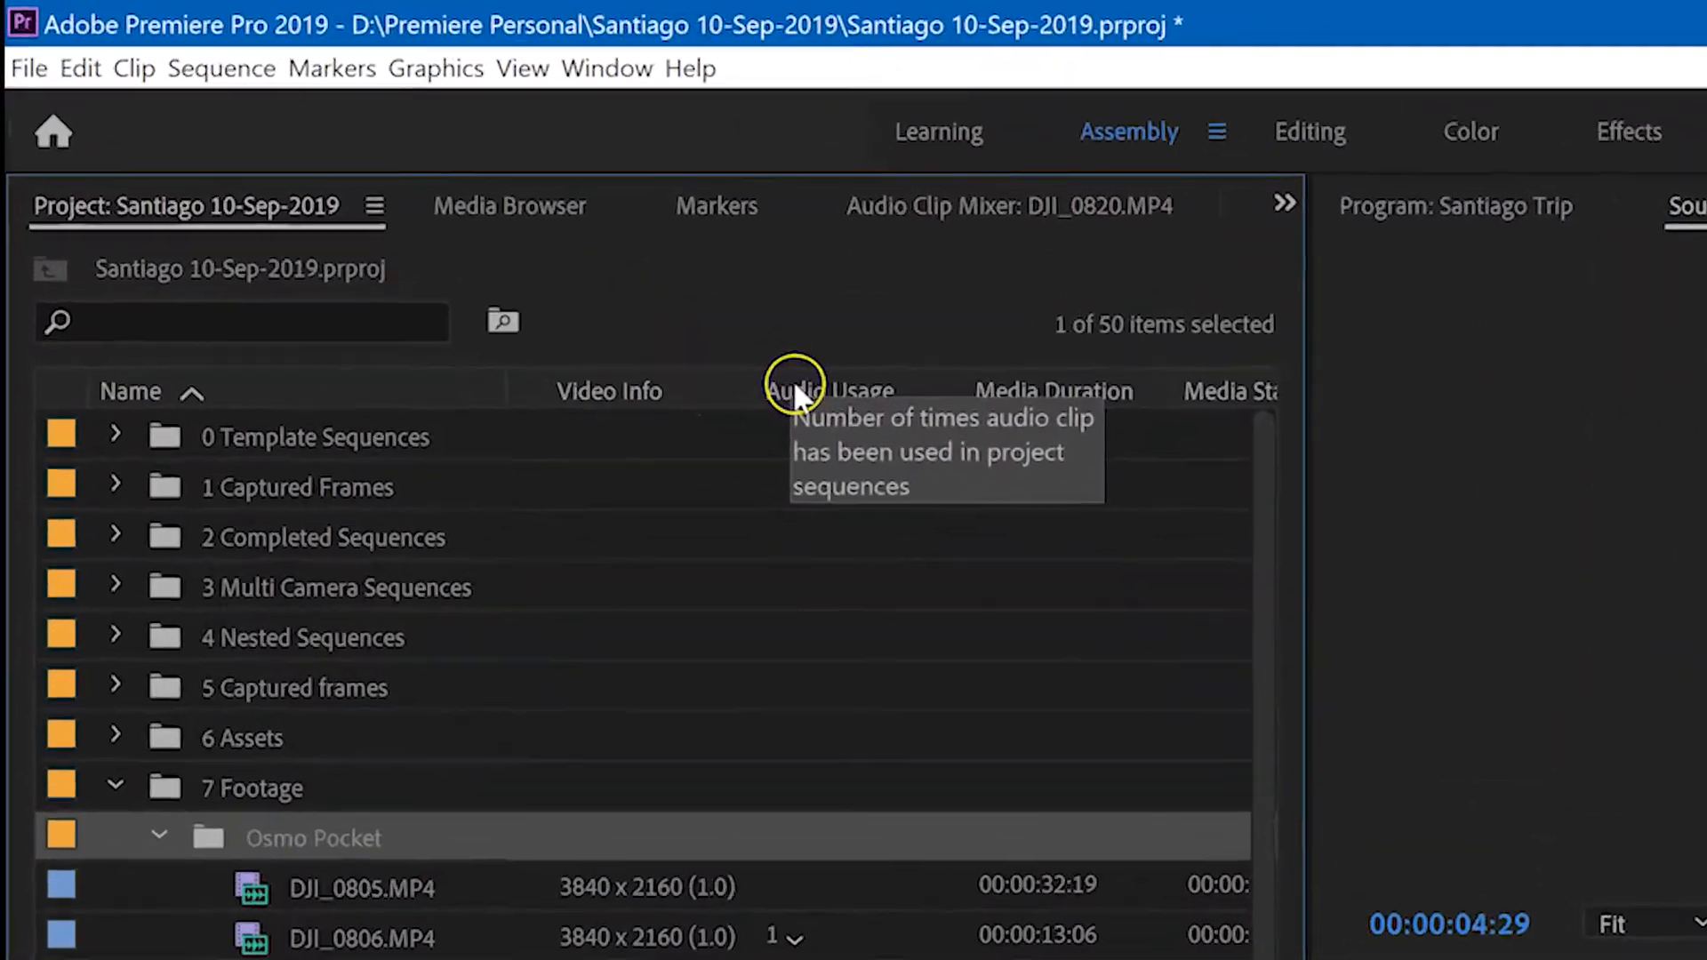
Step: Open the Metadata Display settings and examine the properties listed under Premiere Pro Project Metadata
right_click(591, 292)
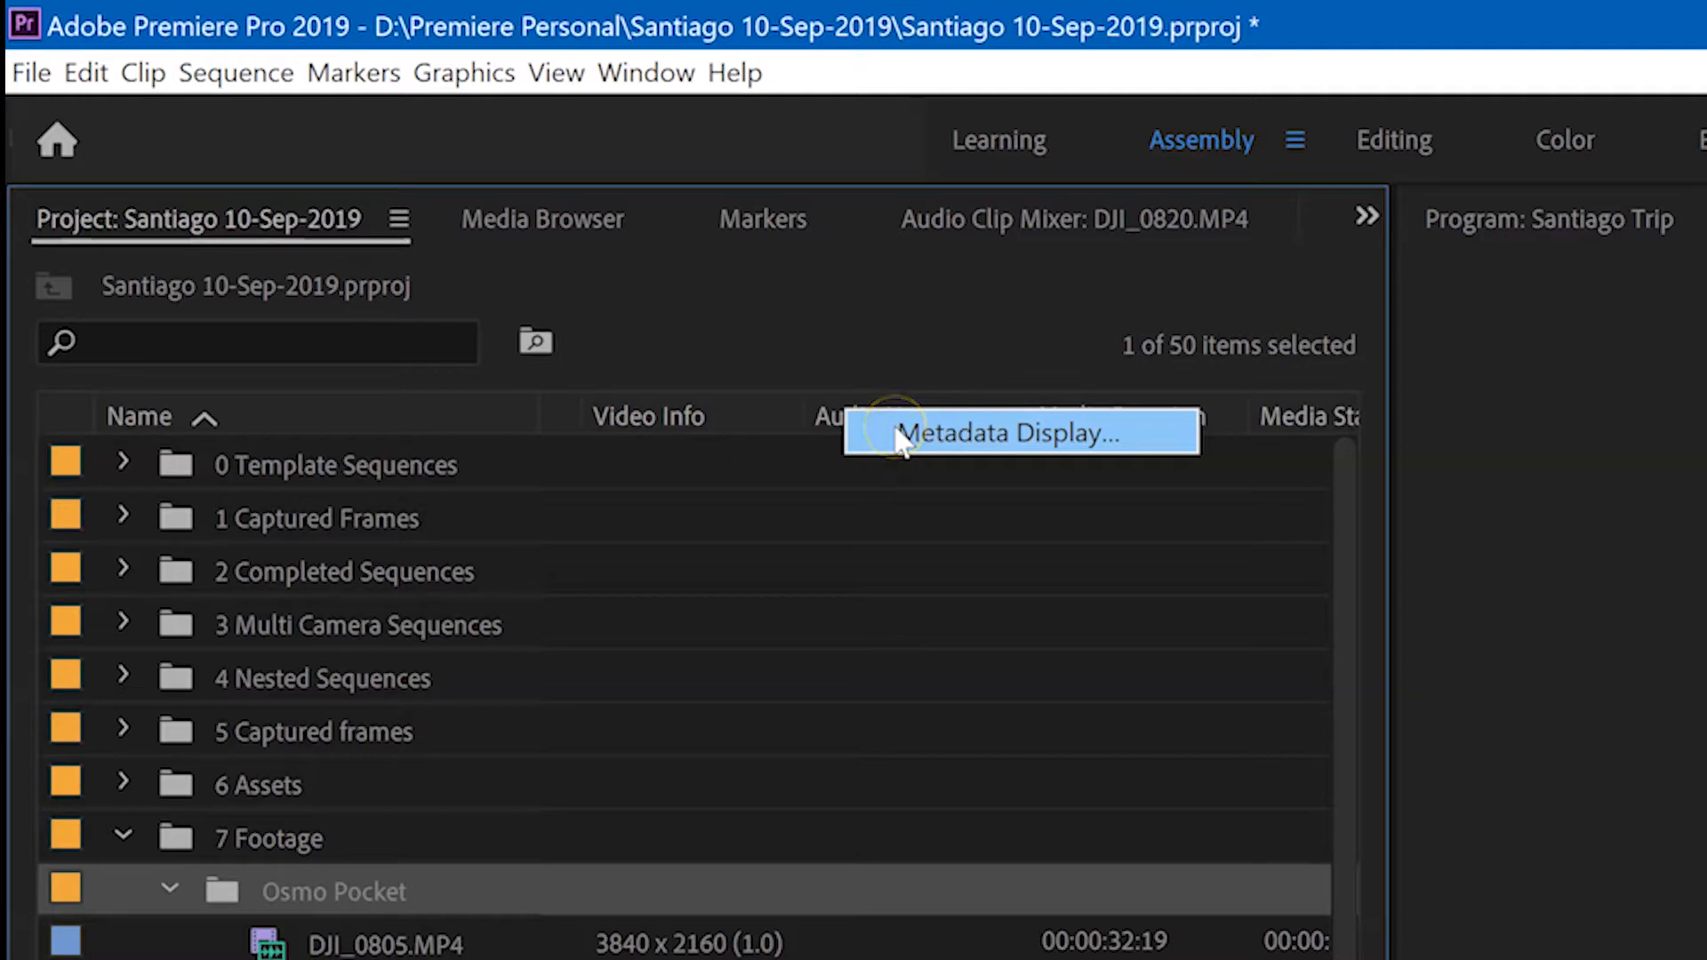
left_click(896, 427)
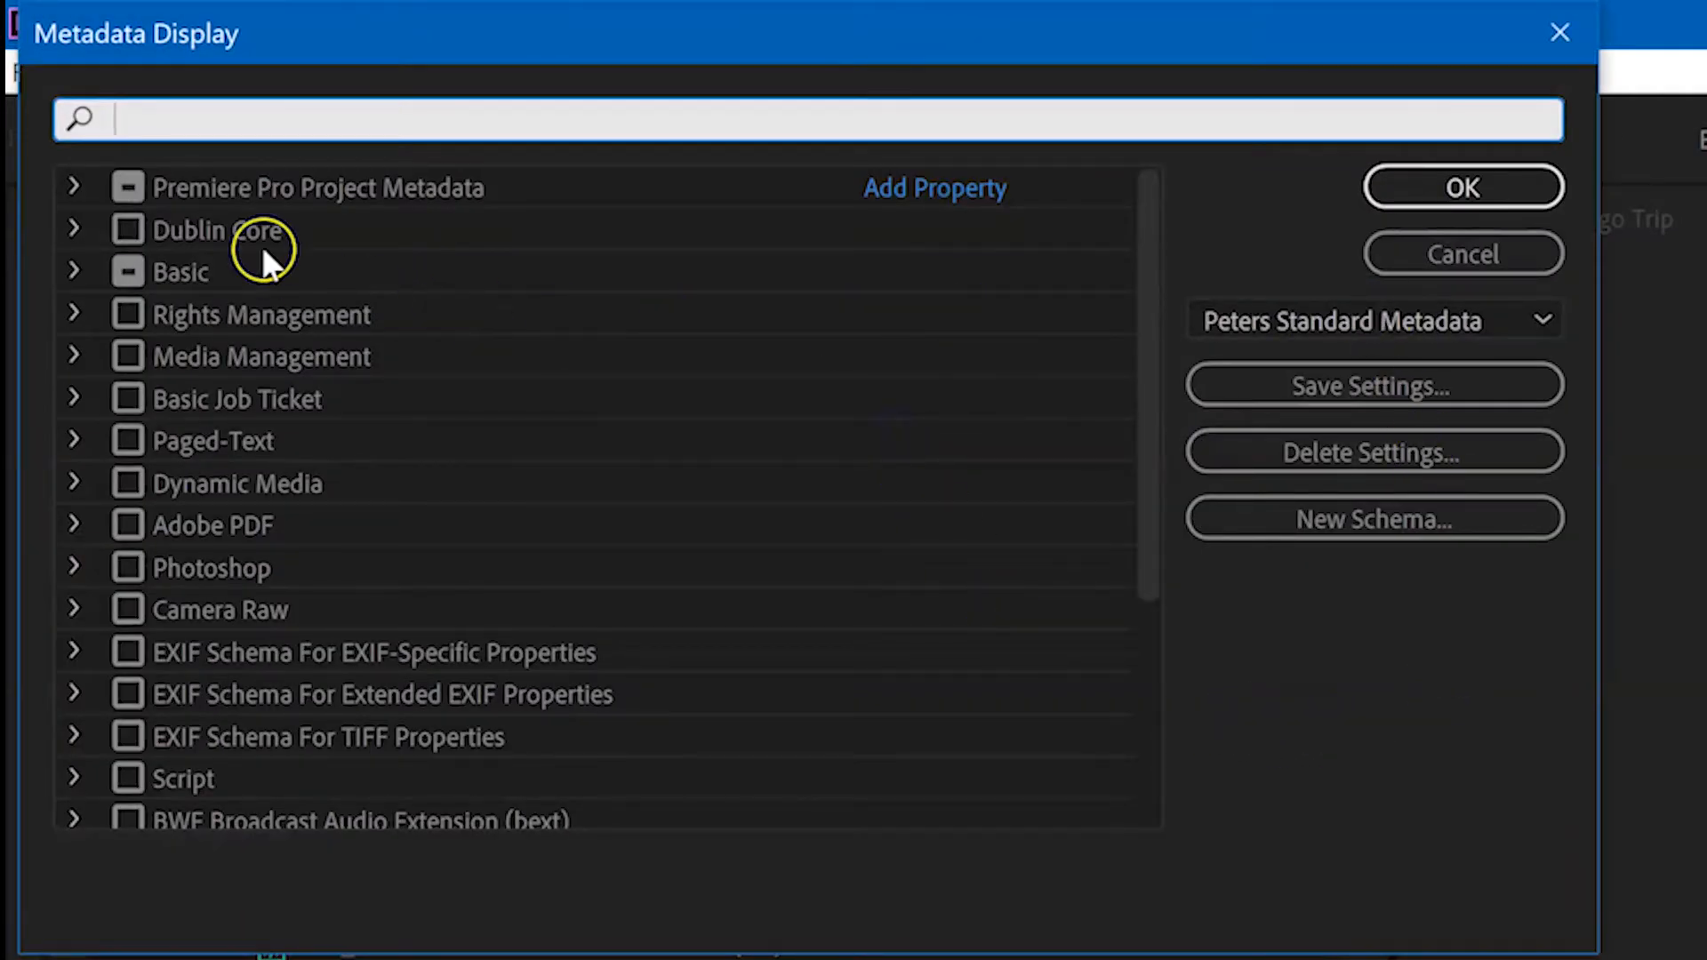
left_click(73, 182)
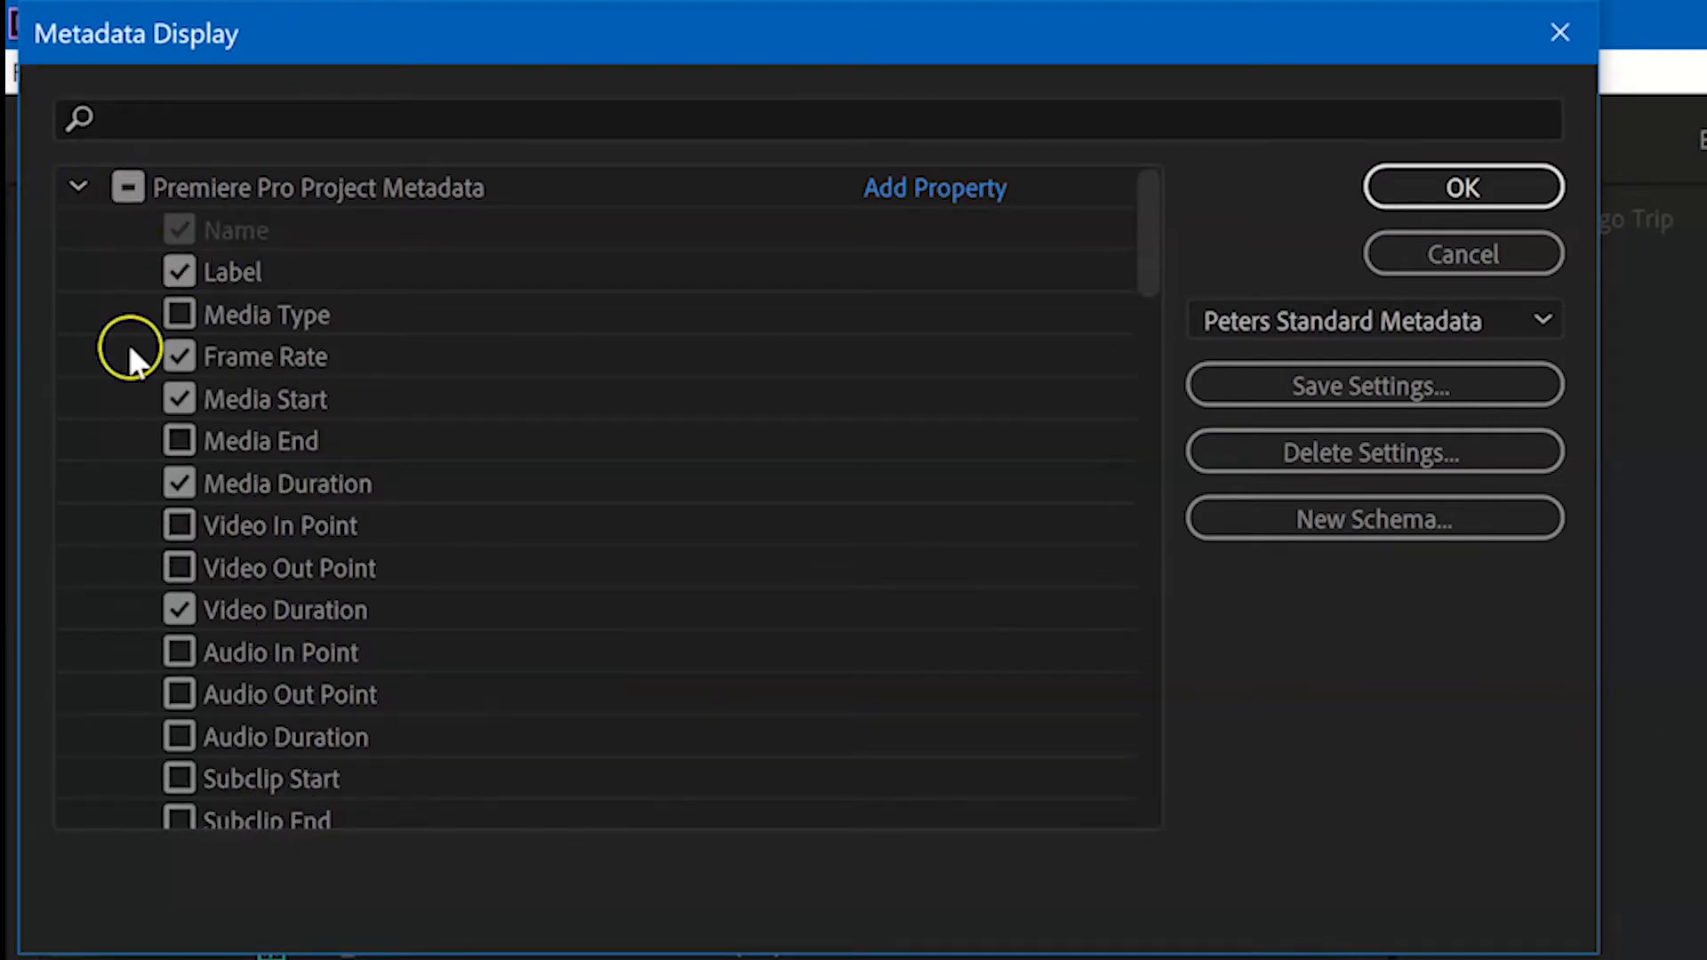
left_click(75, 185)
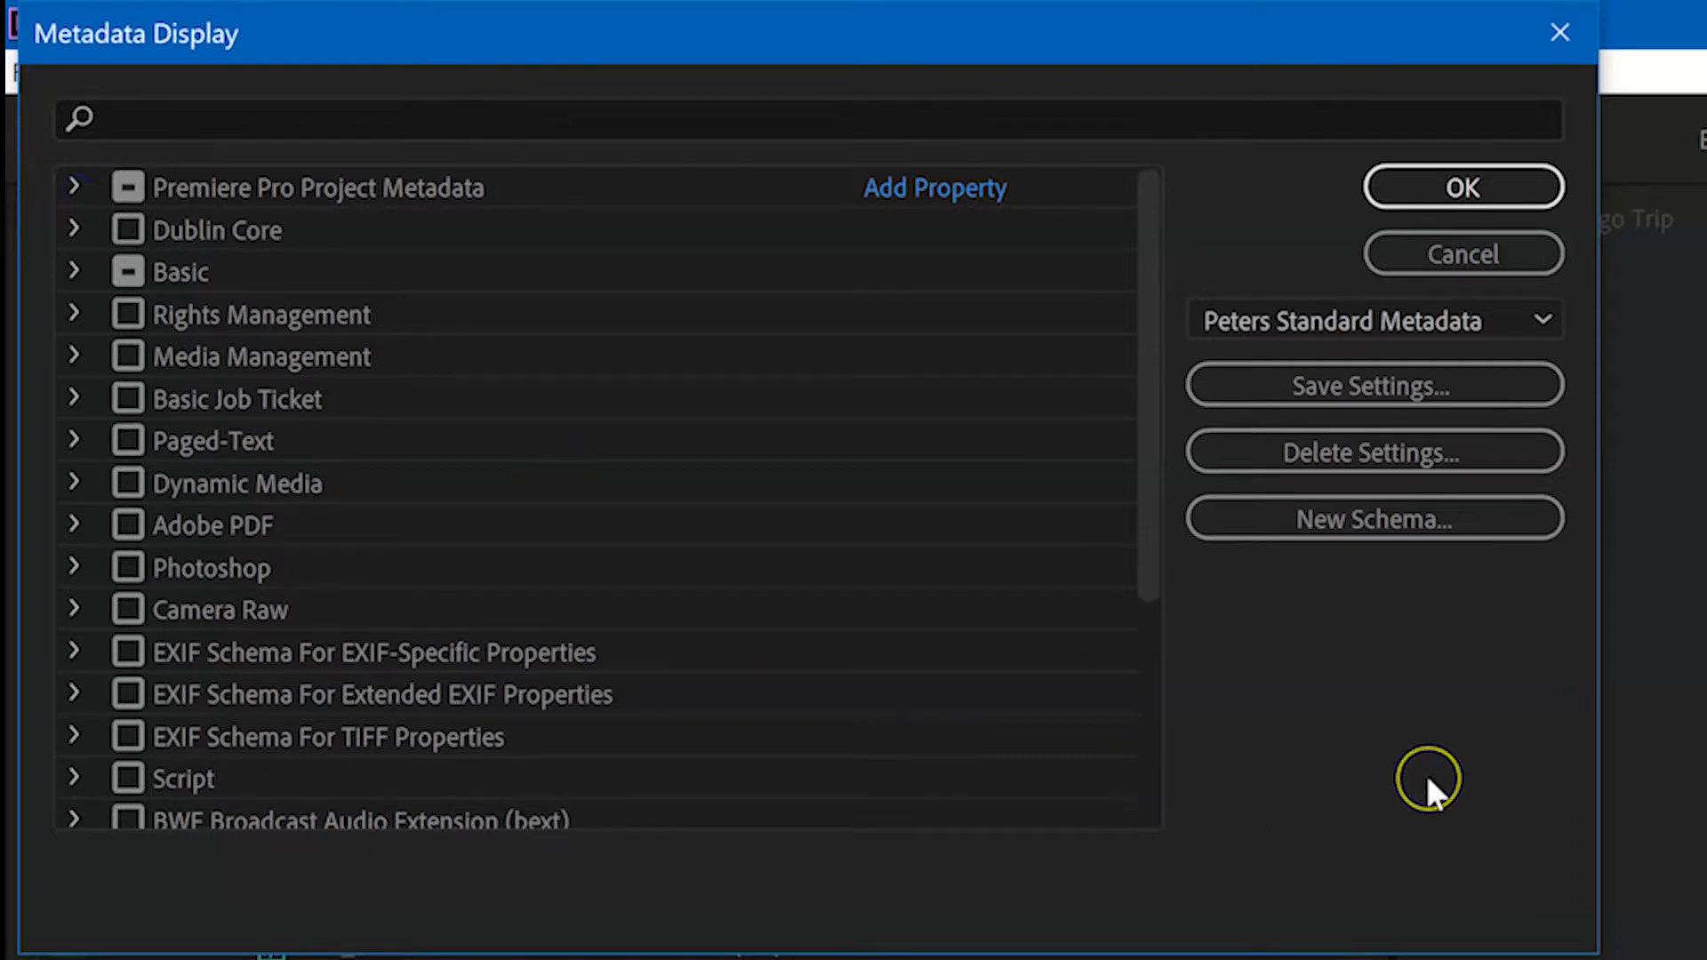
Step: Inspect the Save Settings option and the list of saved metadata presets, and leave Metadata Display without saving
left_click(1427, 384)
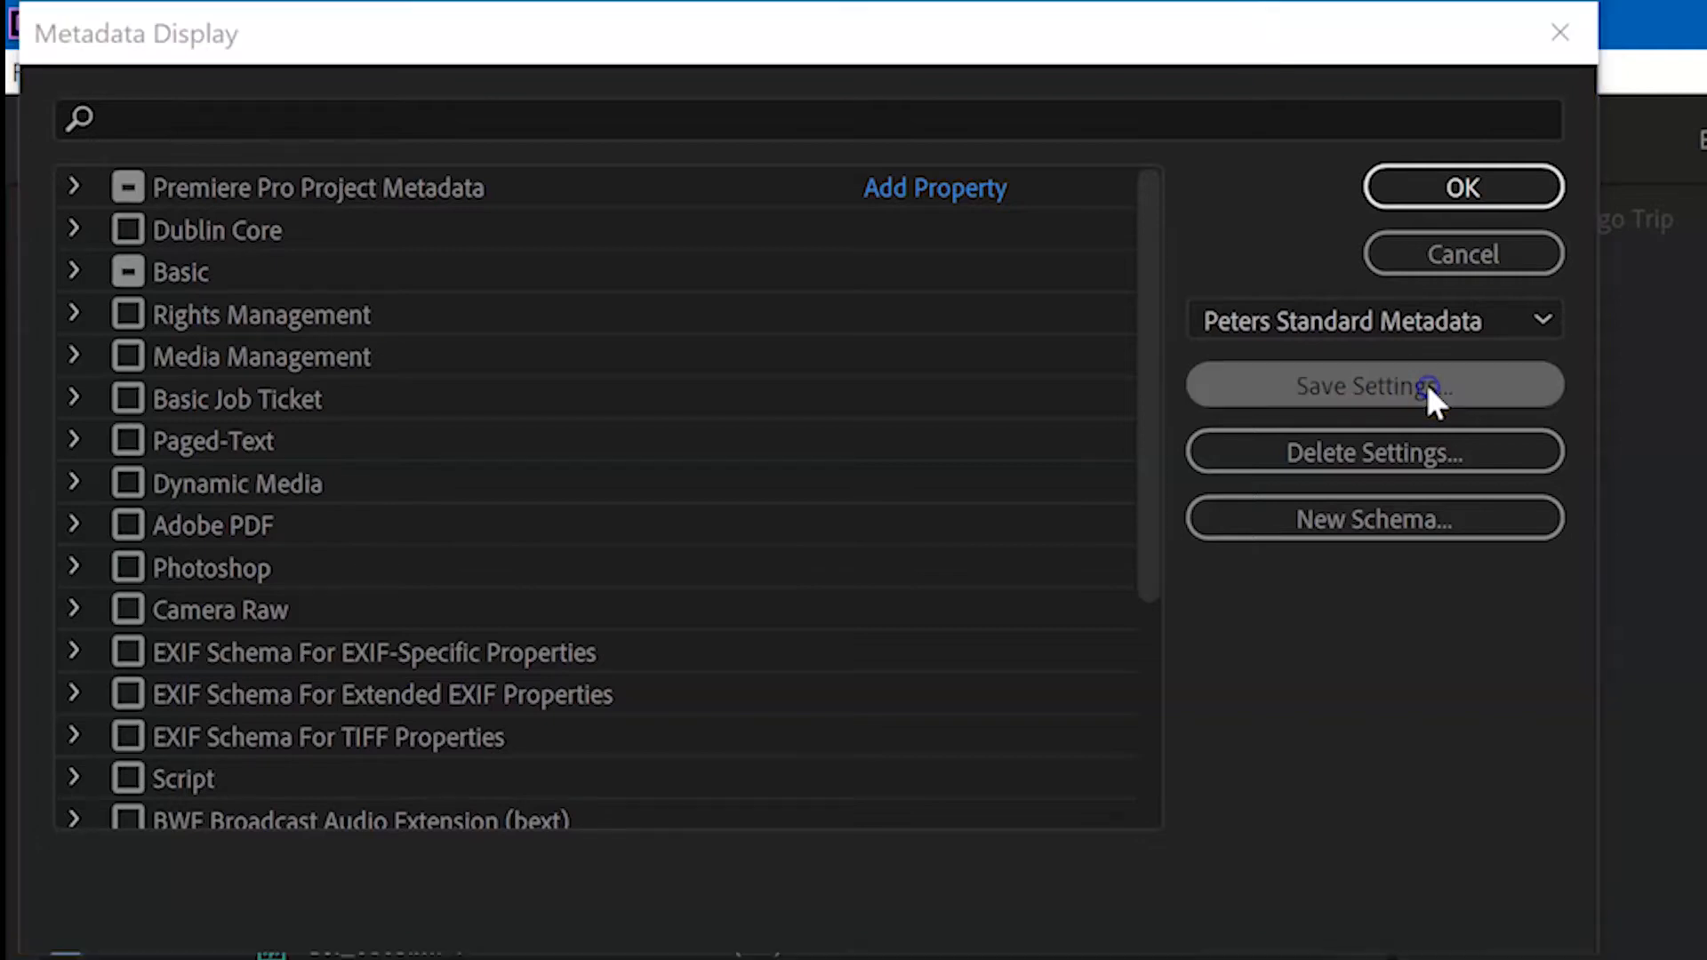
left_click(872, 461)
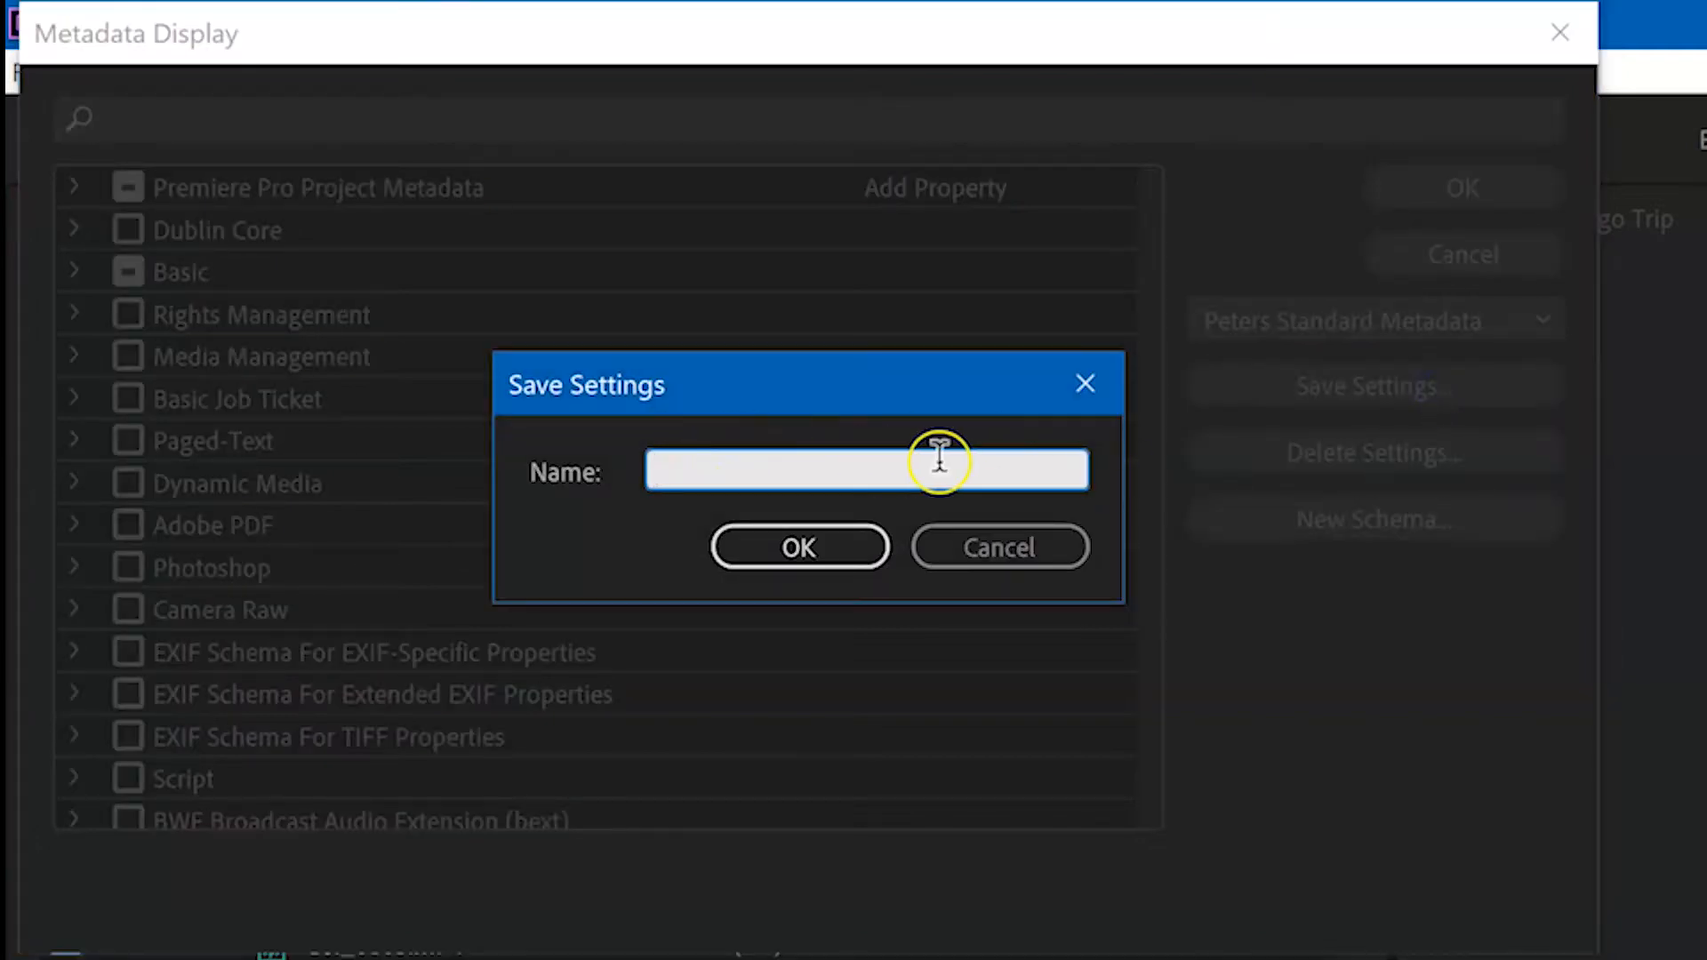
left_click(1026, 544)
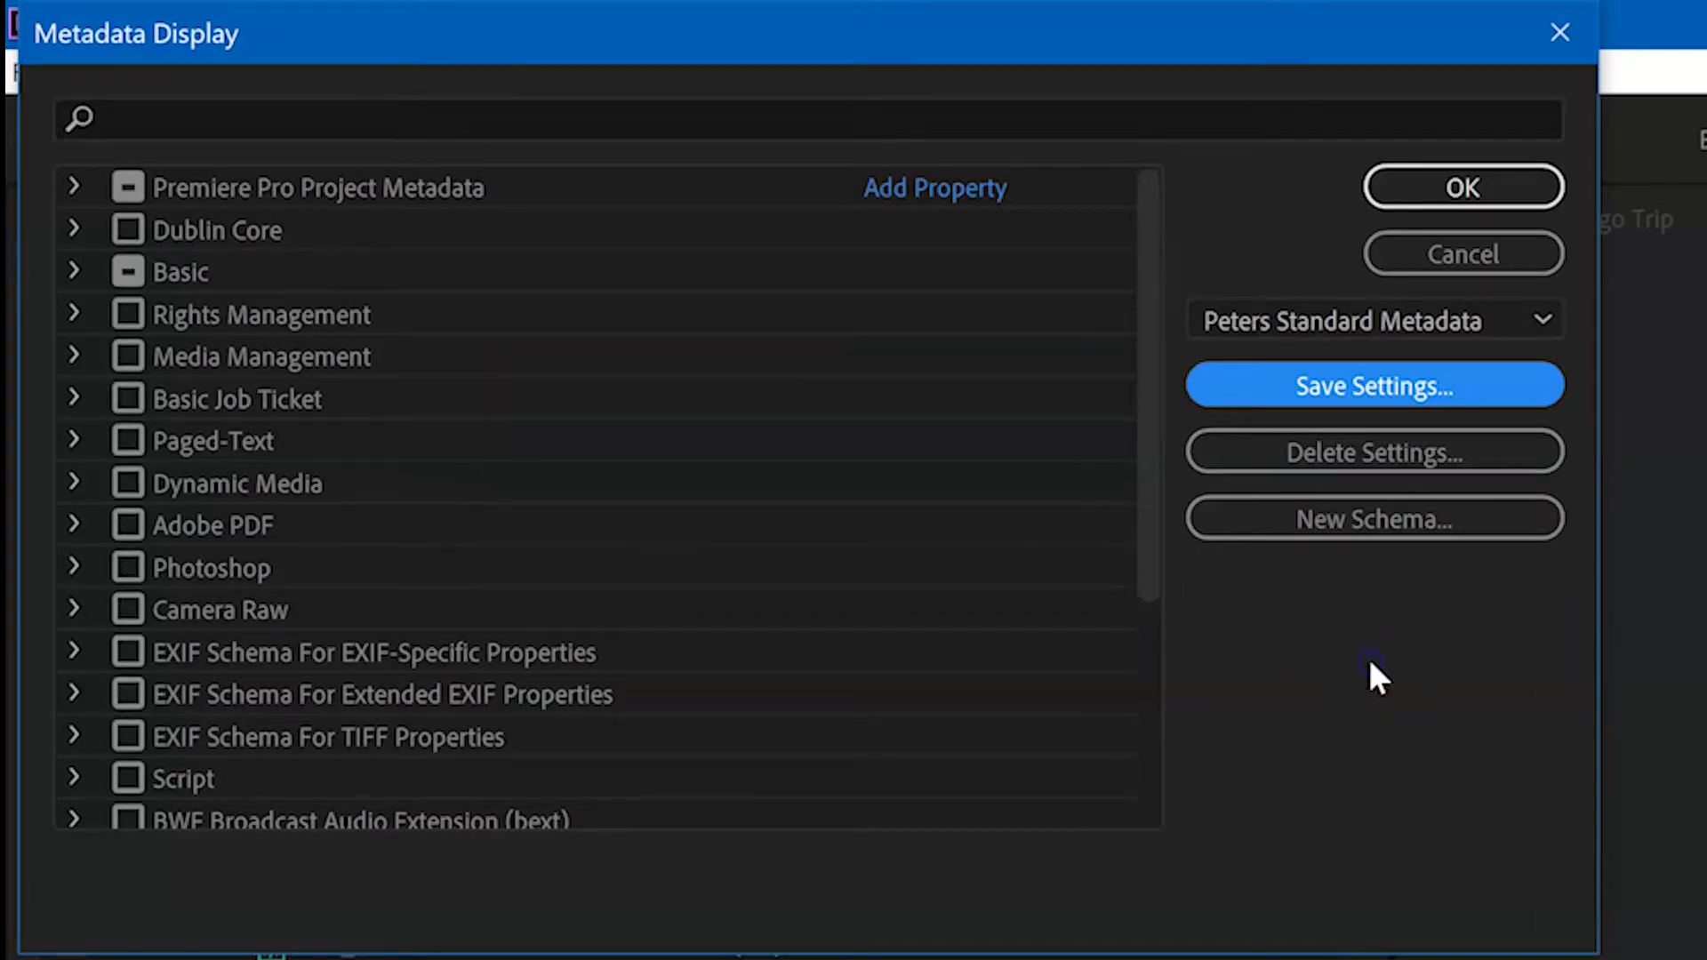
left_click(1375, 323)
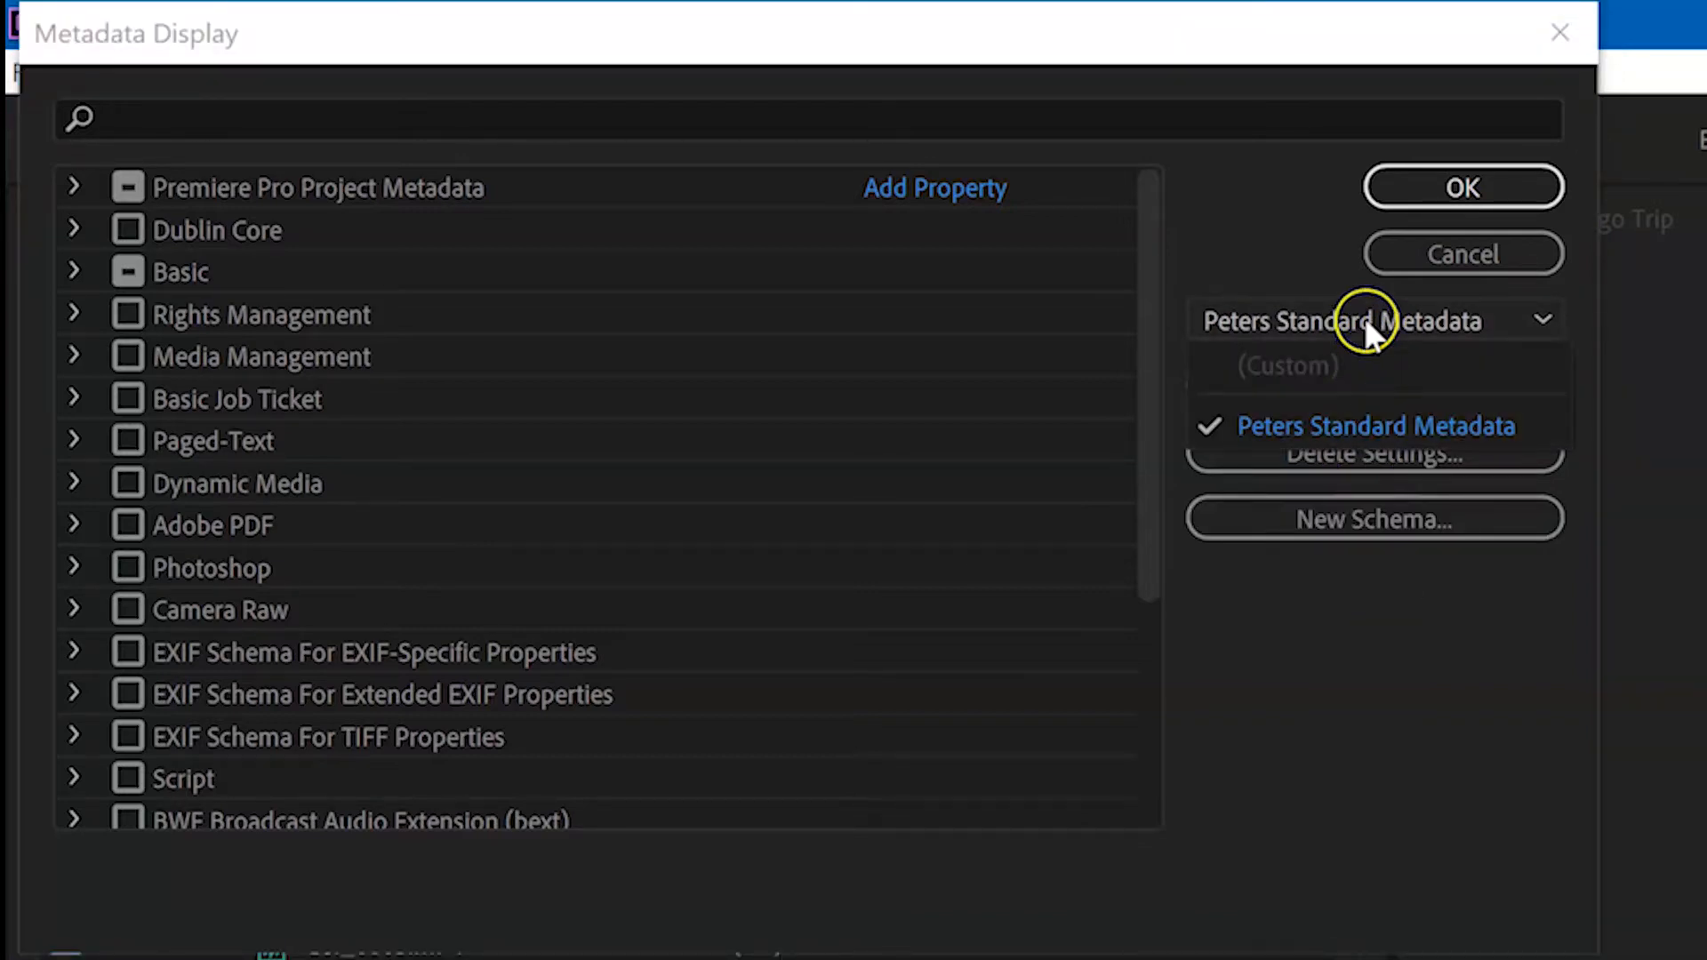
left_click(1364, 318)
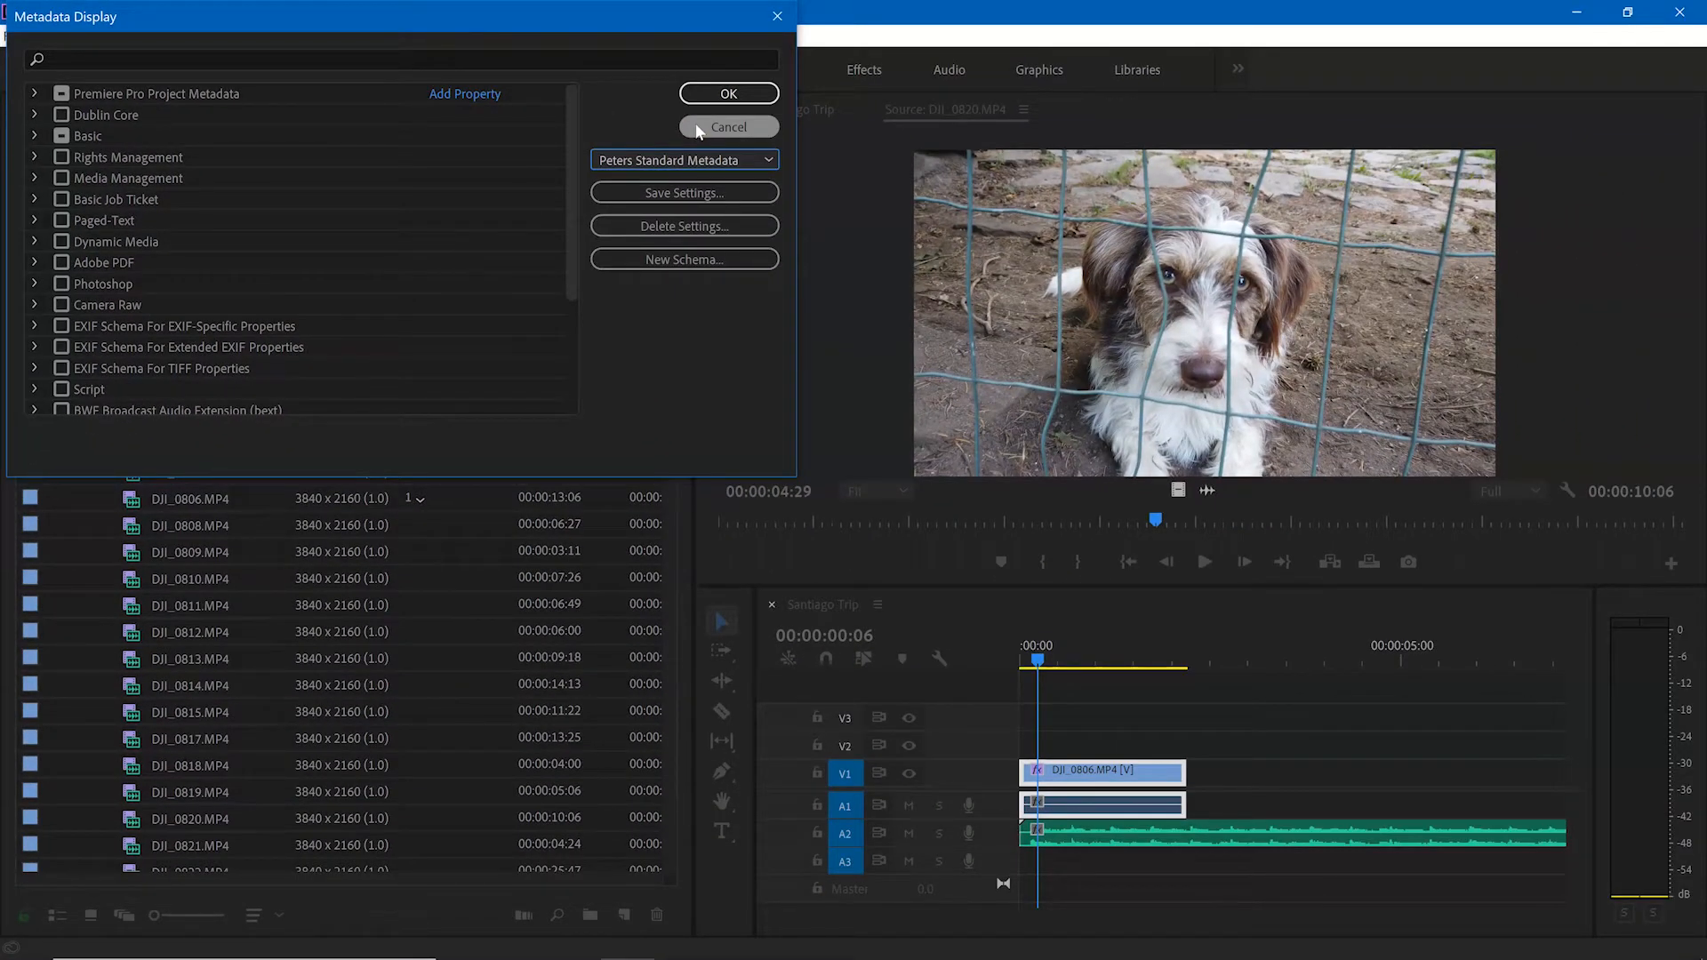
left_click(698, 129)
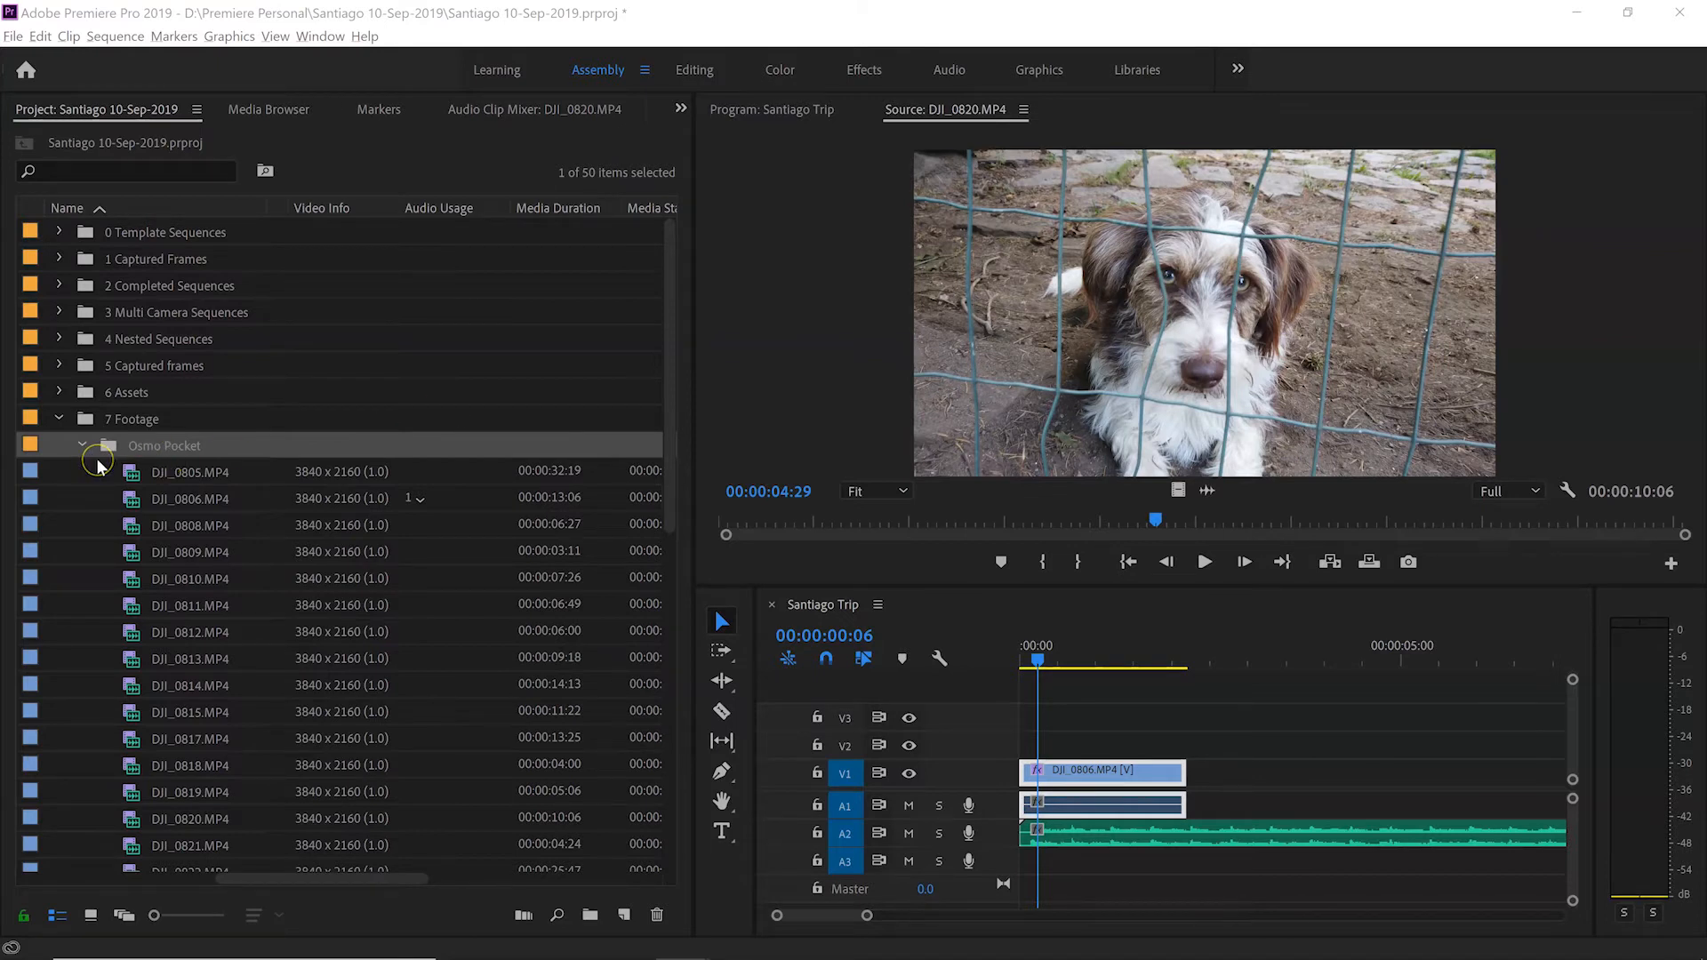
Step: Bring the Scene, Description and Rating columns of the Osmo Pocket clips back into view
mouse_move(154, 959)
left_click_drag(256, 878, 29, 880)
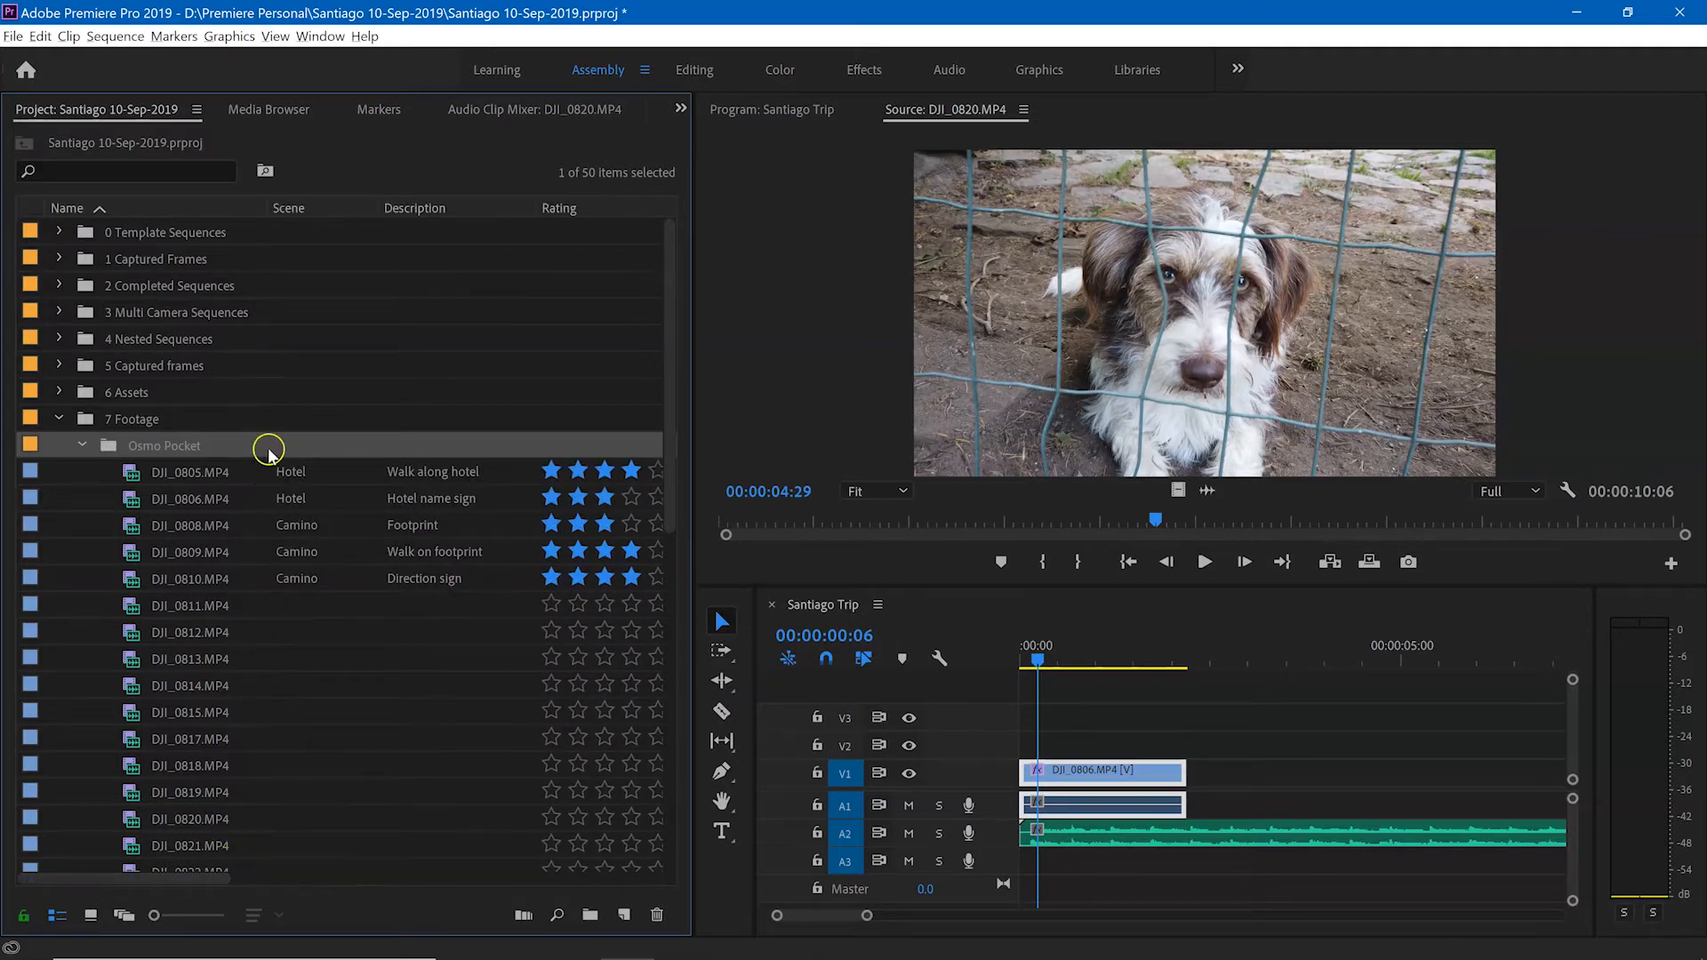